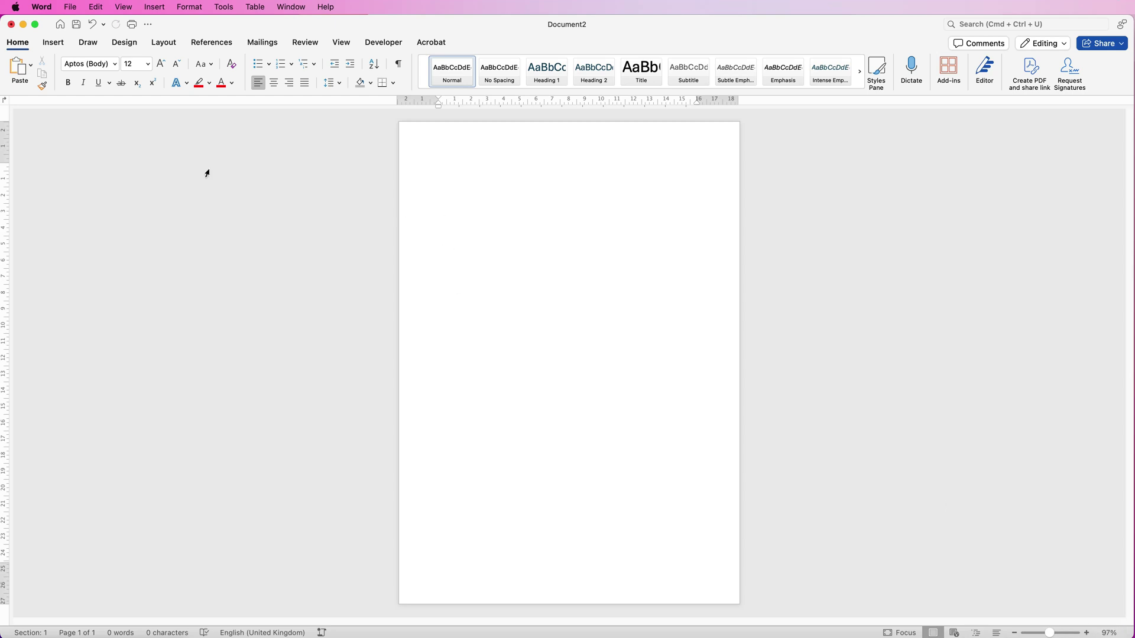
- Insert a 10-column by 8-row table from the Table grid at the top of the page
{"action": "left_click", "coordinate": [61, 47]}
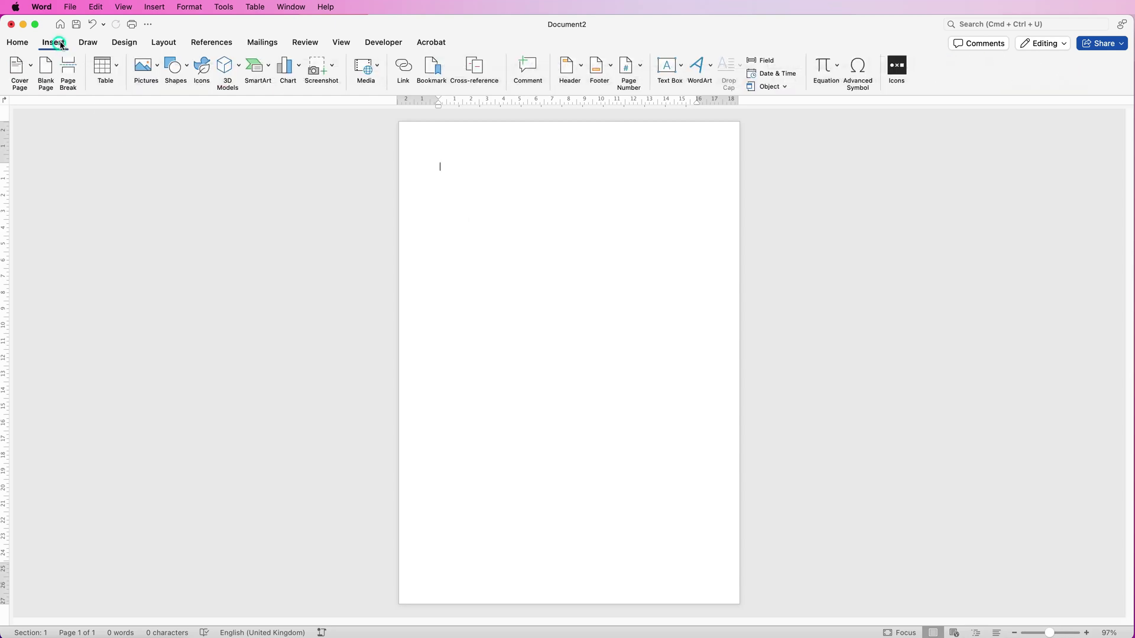
{"action": "left_click", "coordinate": [116, 70]}
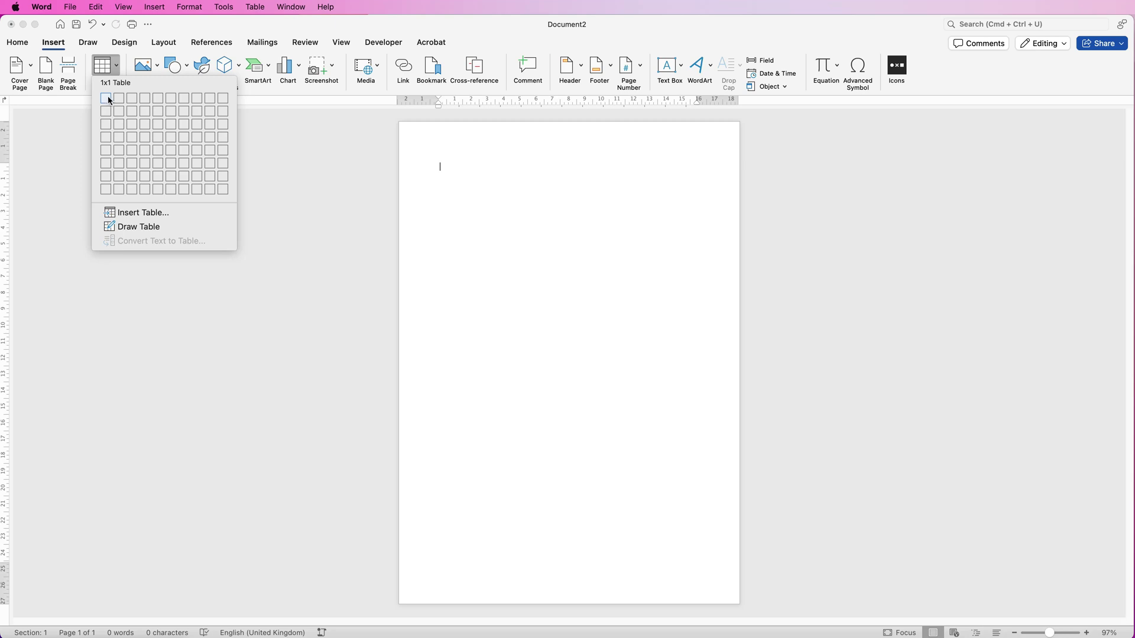
{"action": "left_click_drag", "start_coordinate": [107, 101], "coordinate": [221, 190]}
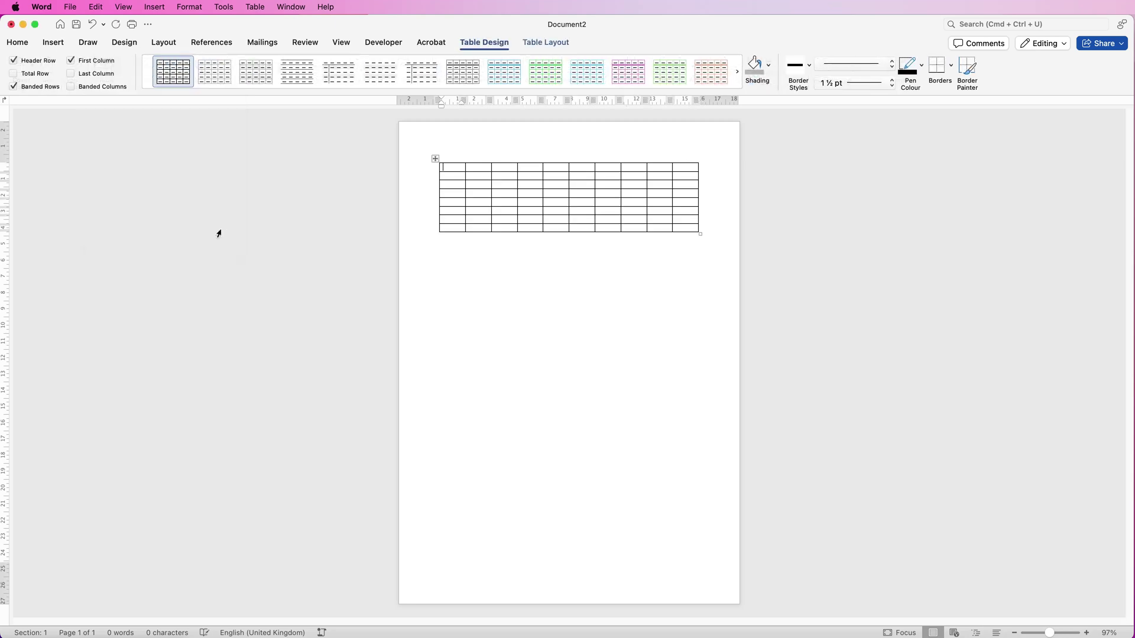
- Open the Insert Table dialog and close it without changes
{"action": "left_click", "coordinate": [53, 43]}
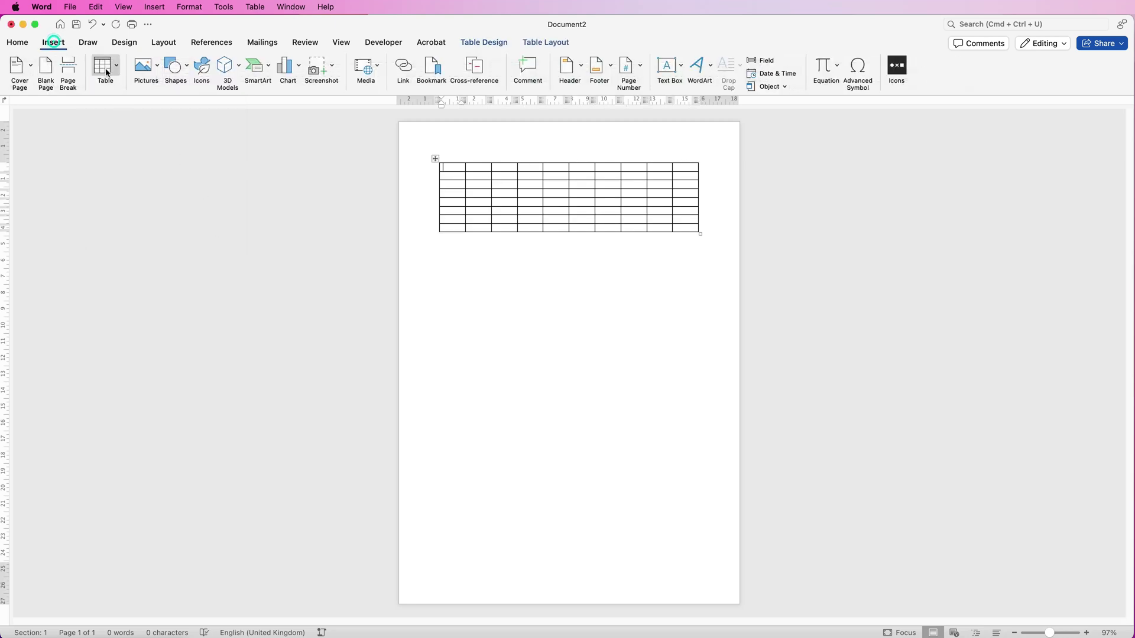
{"action": "left_click", "coordinate": [106, 67]}
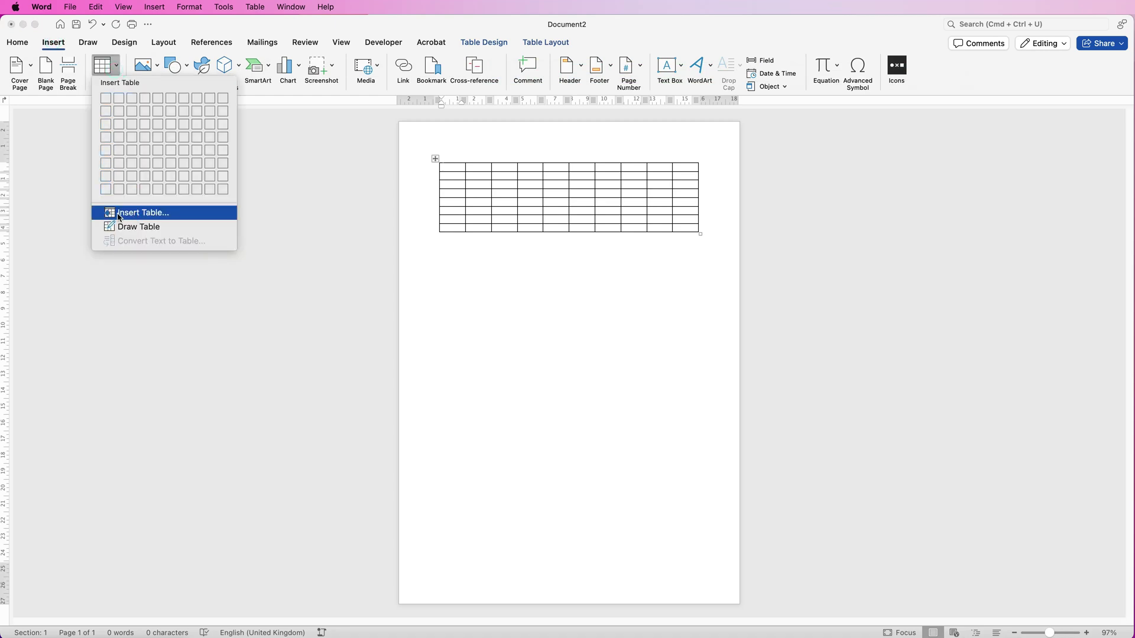
{"action": "left_click", "coordinate": [136, 214]}
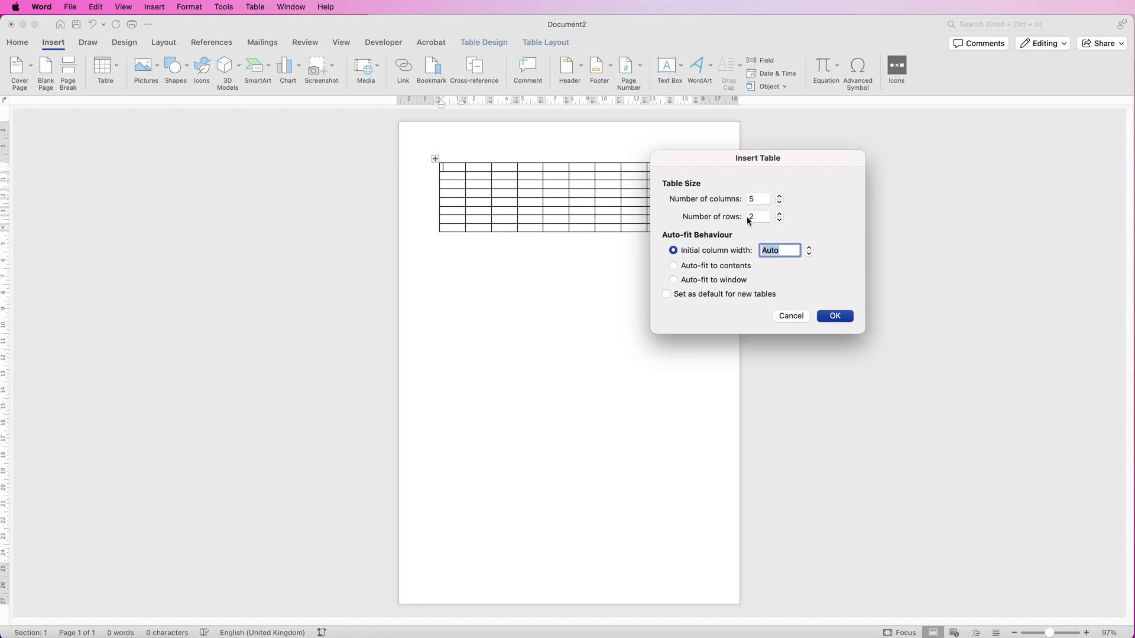
{"action": "left_click", "coordinate": [795, 317]}
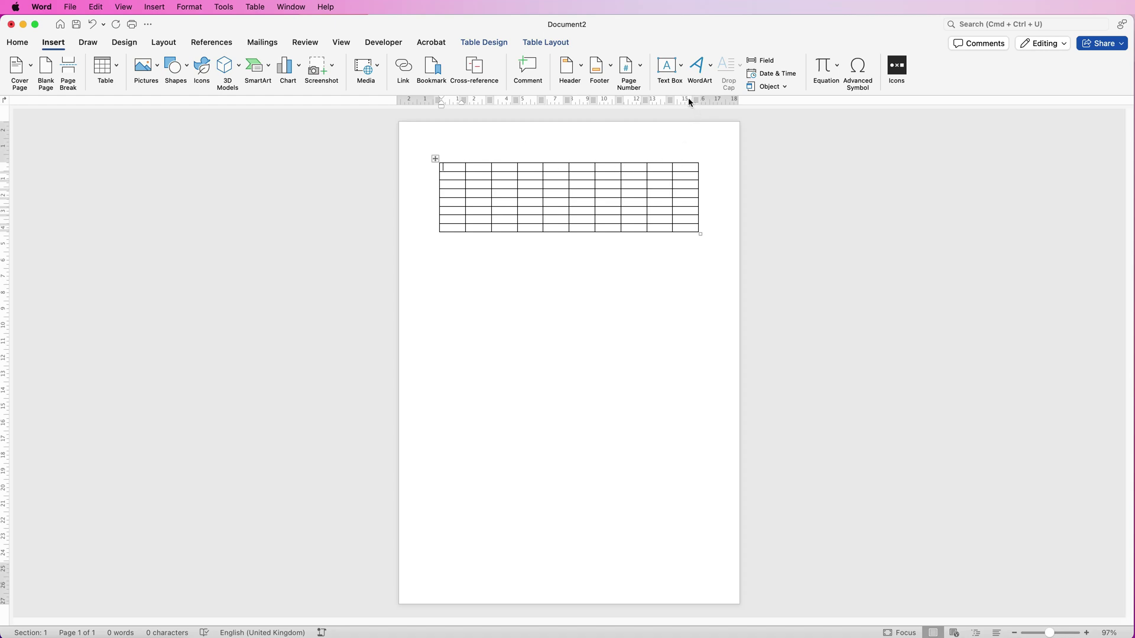
- Drag the table's right edge inward on the ruler and distribute the columns evenly
{"action": "left_click", "coordinate": [337, 43]}
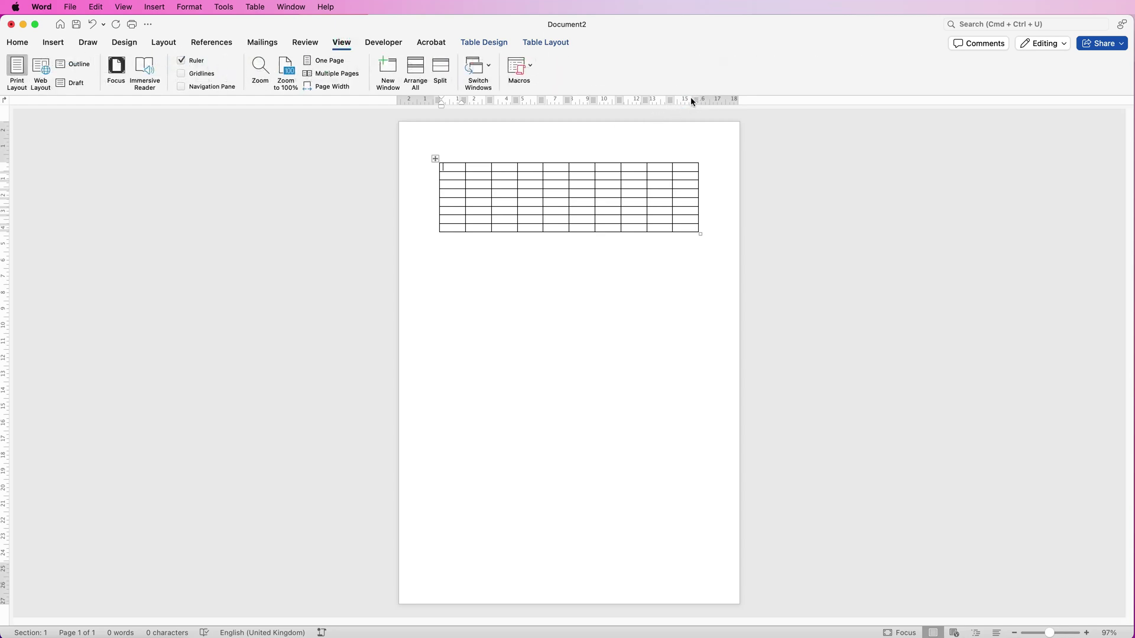
{"action": "left_click_drag", "start_coordinate": [694, 101], "coordinate": [655, 116]}
{"action": "left_click", "coordinate": [539, 42]}
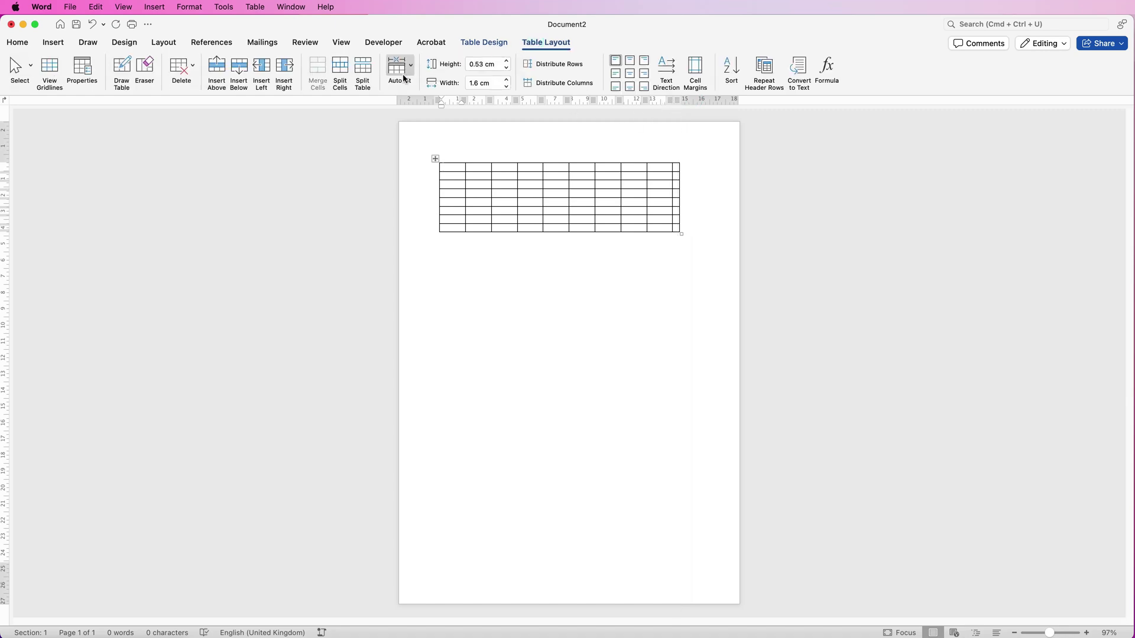
{"action": "left_click", "coordinate": [555, 83]}
- Keep narrowing and distributing until every column is 1.08 cm wide, then select the whole table
{"action": "left_click_drag", "start_coordinate": [674, 98], "coordinate": [617, 99]}
{"action": "left_click", "coordinate": [551, 82]}
{"action": "left_click", "coordinate": [577, 86]}
{"action": "left_click", "coordinate": [561, 84]}
{"action": "left_click", "coordinate": [551, 83]}
{"action": "left_click", "coordinate": [551, 83]}
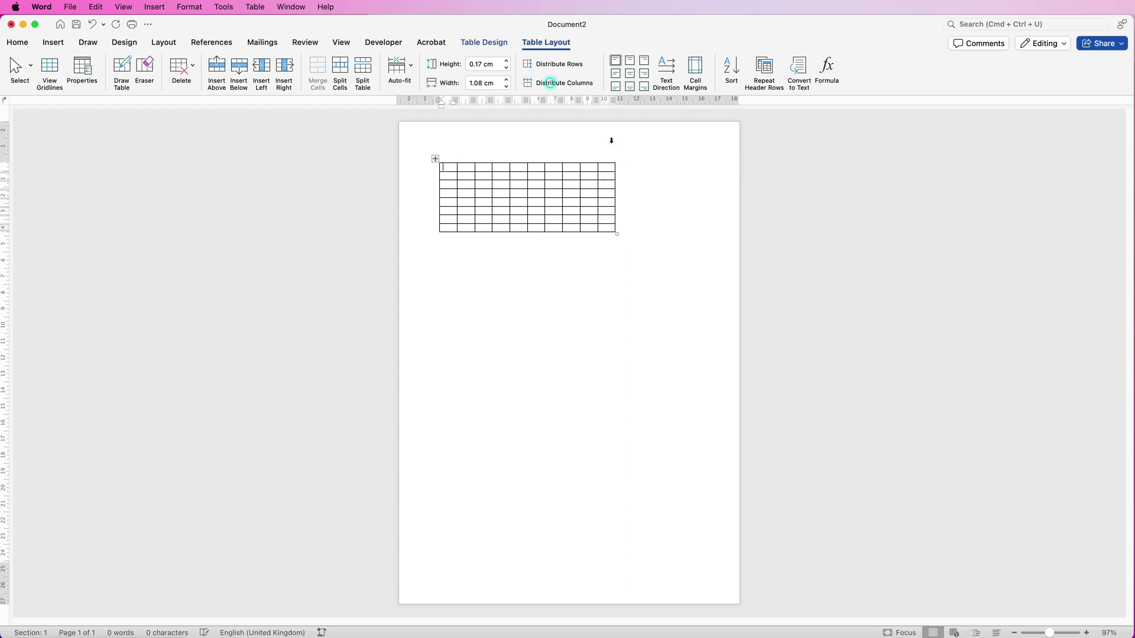
{"action": "scroll", "coordinate": [299, 158], "scroll_direction": "up", "scroll_amount": 5}
{"action": "left_click", "coordinate": [299, 158]}
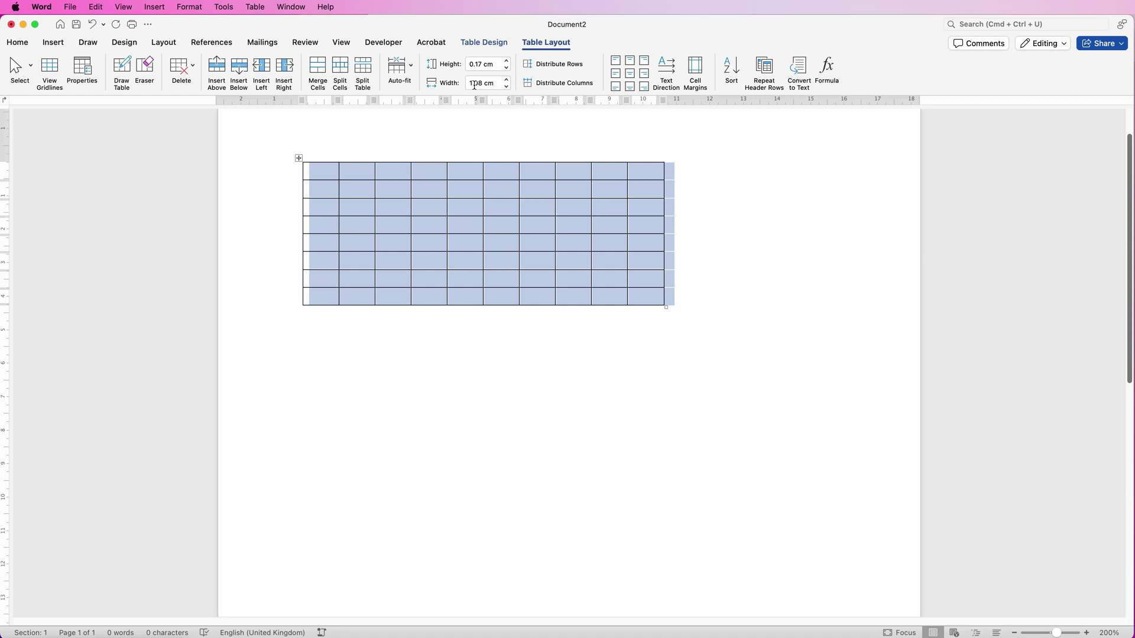
- Set the row height of the whole table to 1.08 cm, then deselect it
{"action": "left_click_drag", "start_coordinate": [498, 65], "coordinate": [471, 65]}
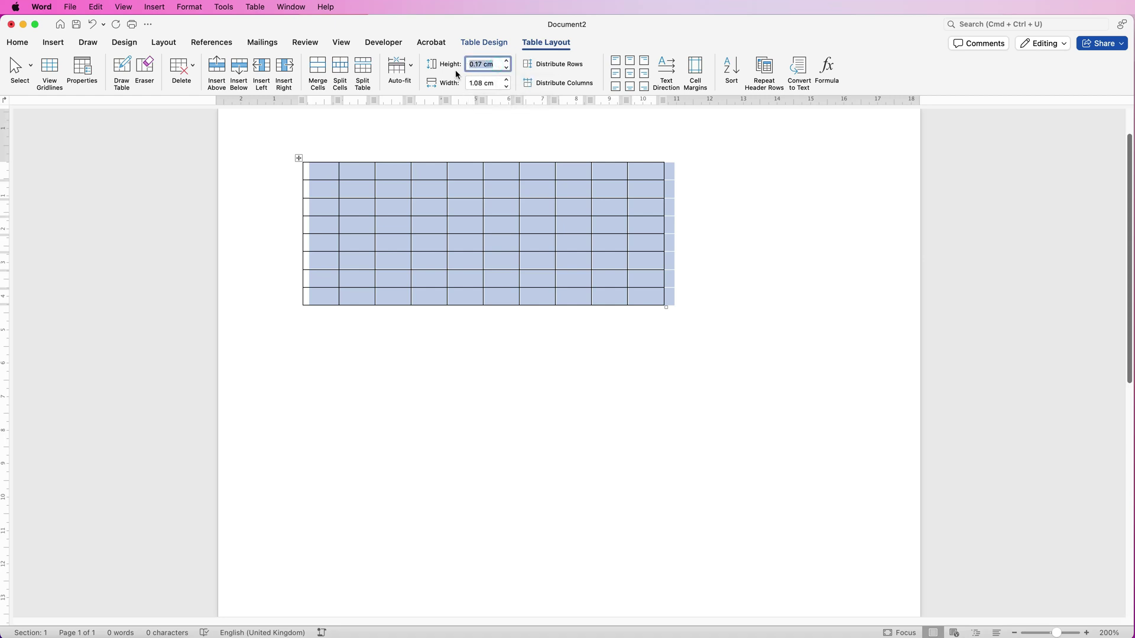
{"action": "type", "text": "1.08"}
{"action": "key", "text": "Return"}
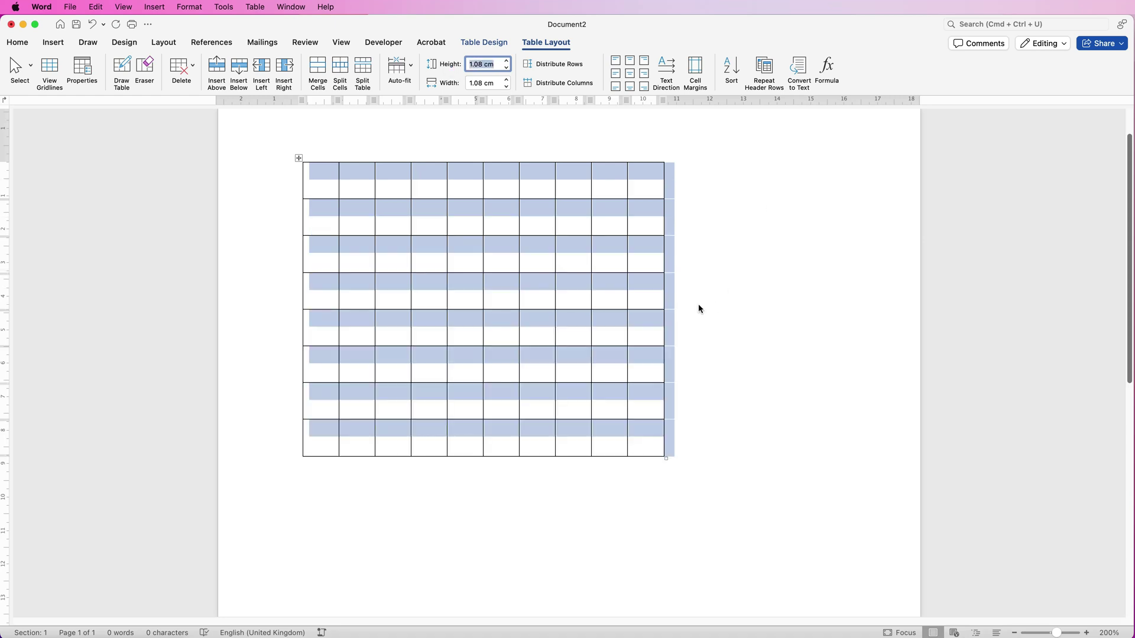
{"action": "left_click", "coordinate": [699, 308]}
{"action": "left_click", "coordinate": [450, 257]}
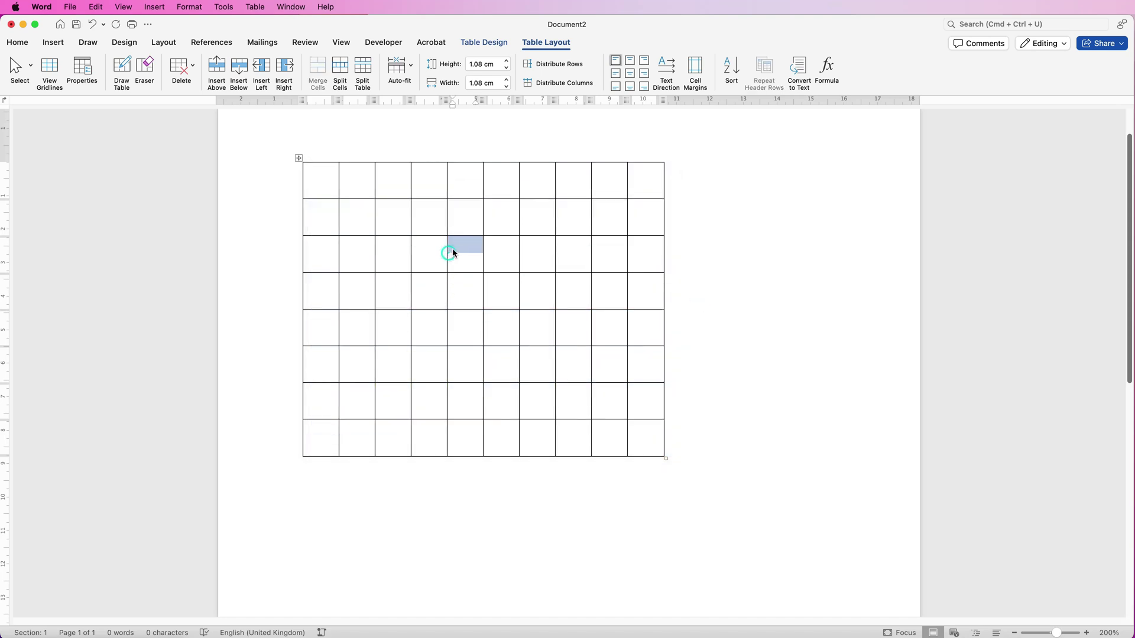
- Remove all table borders and turn on View Gridlines
{"action": "left_click", "coordinate": [298, 159]}
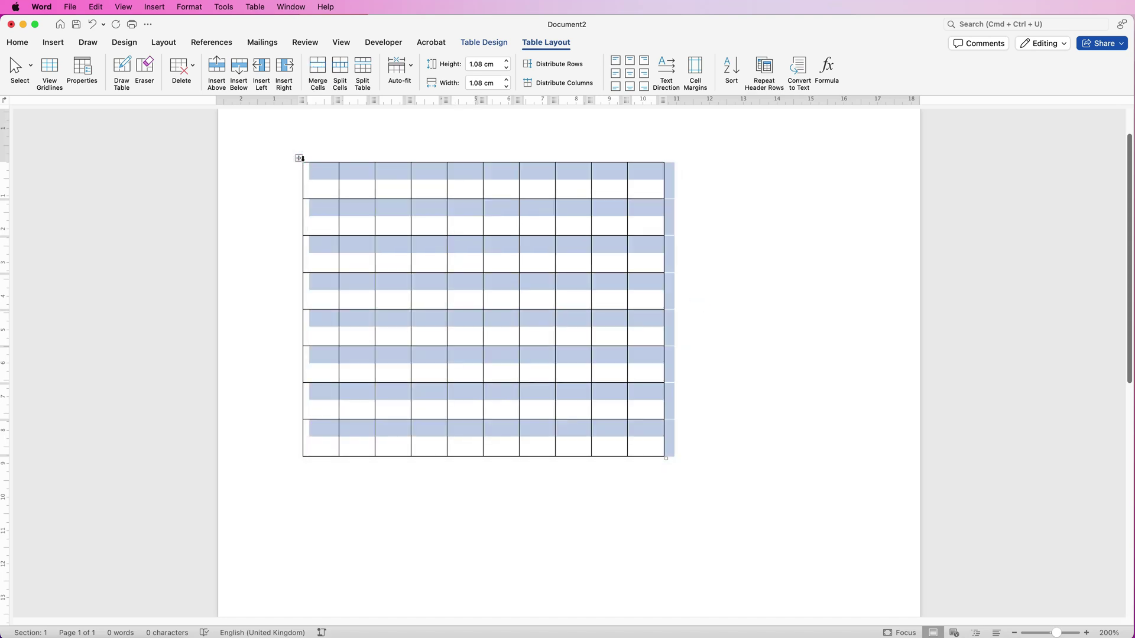
{"action": "left_click", "coordinate": [492, 43]}
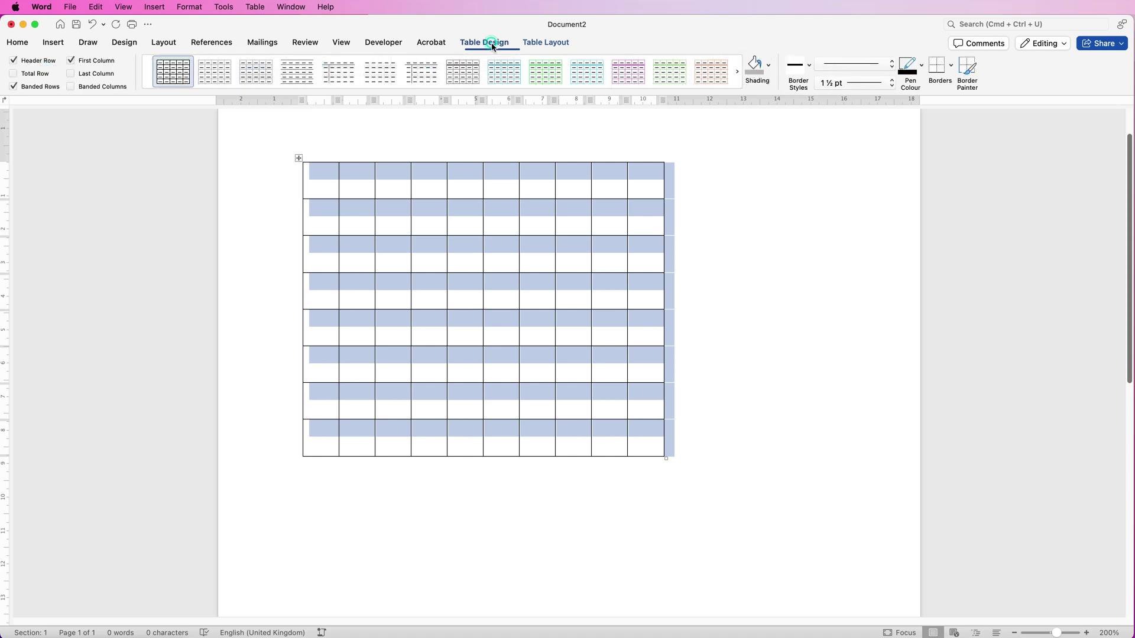
{"action": "left_click", "coordinate": [951, 68]}
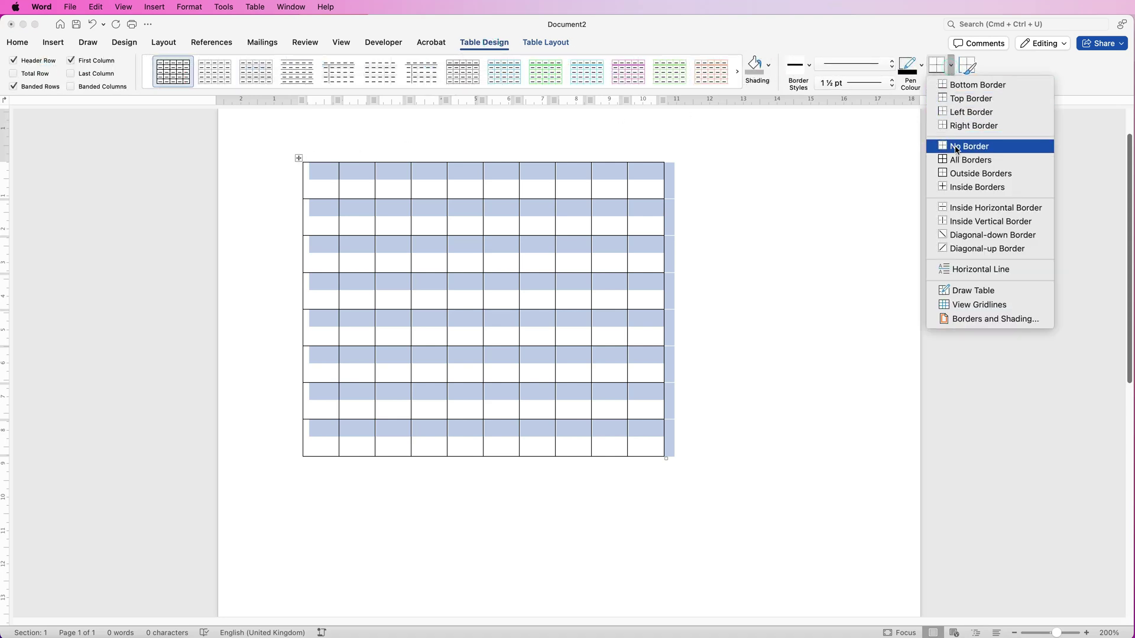
{"action": "left_click", "coordinate": [957, 148]}
{"action": "left_click", "coordinate": [951, 67]}
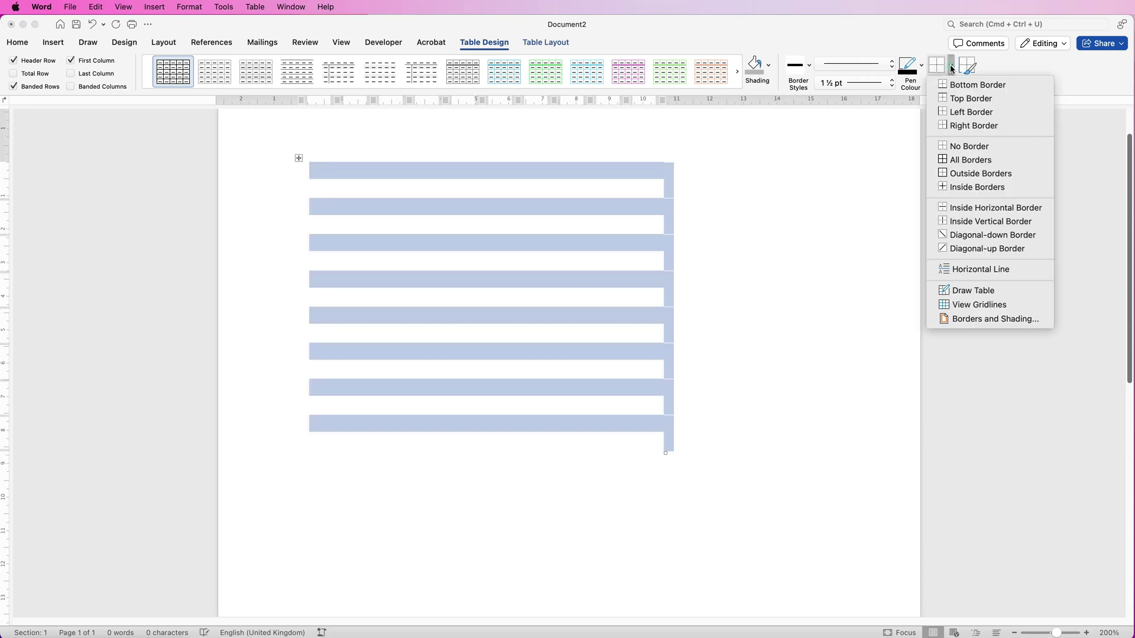
{"action": "left_click", "coordinate": [947, 307]}
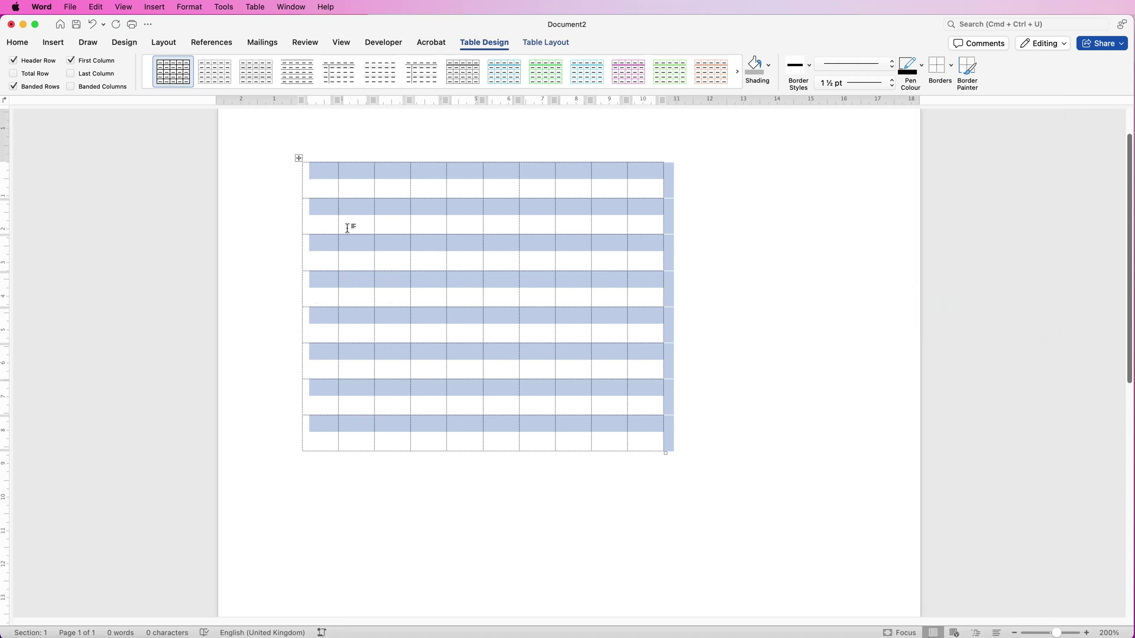
{"action": "left_click", "coordinate": [358, 186]}
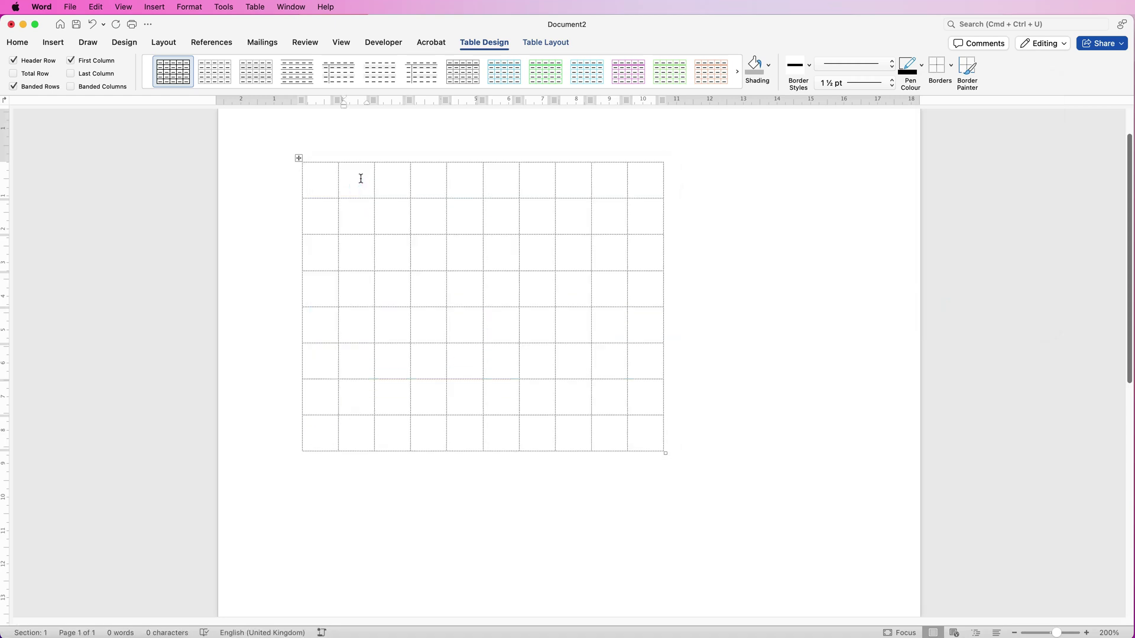
- Give columns 2–10, rows 1–7 thick left and bottom borders as chart axes
{"action": "left_click_drag", "start_coordinate": [360, 179], "coordinate": [640, 392]}
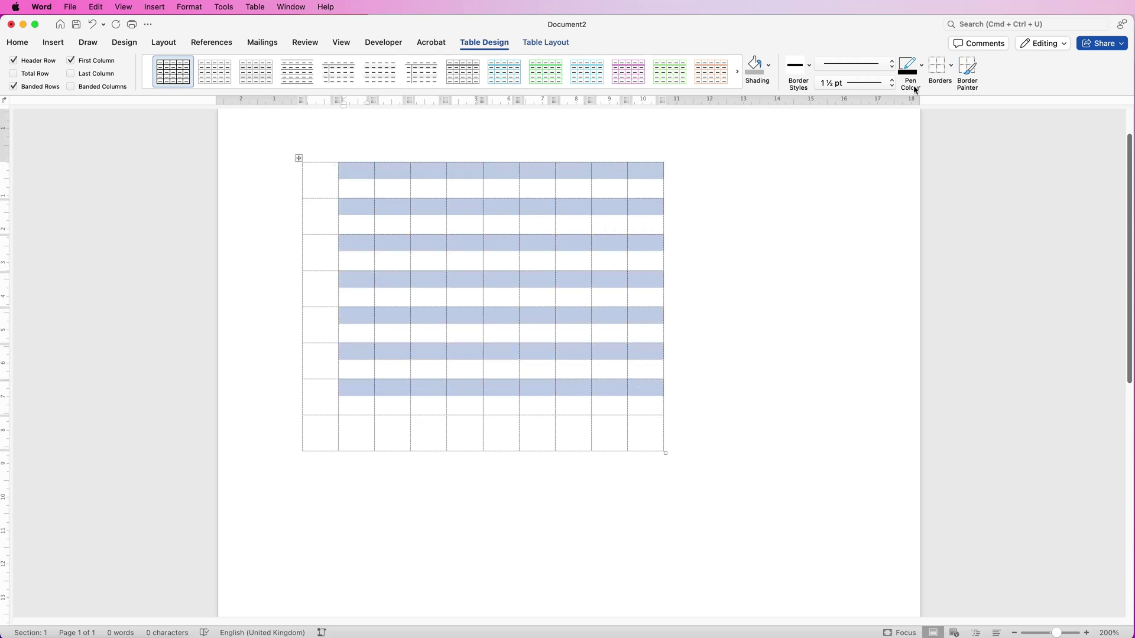
{"action": "left_click", "coordinate": [951, 66]}
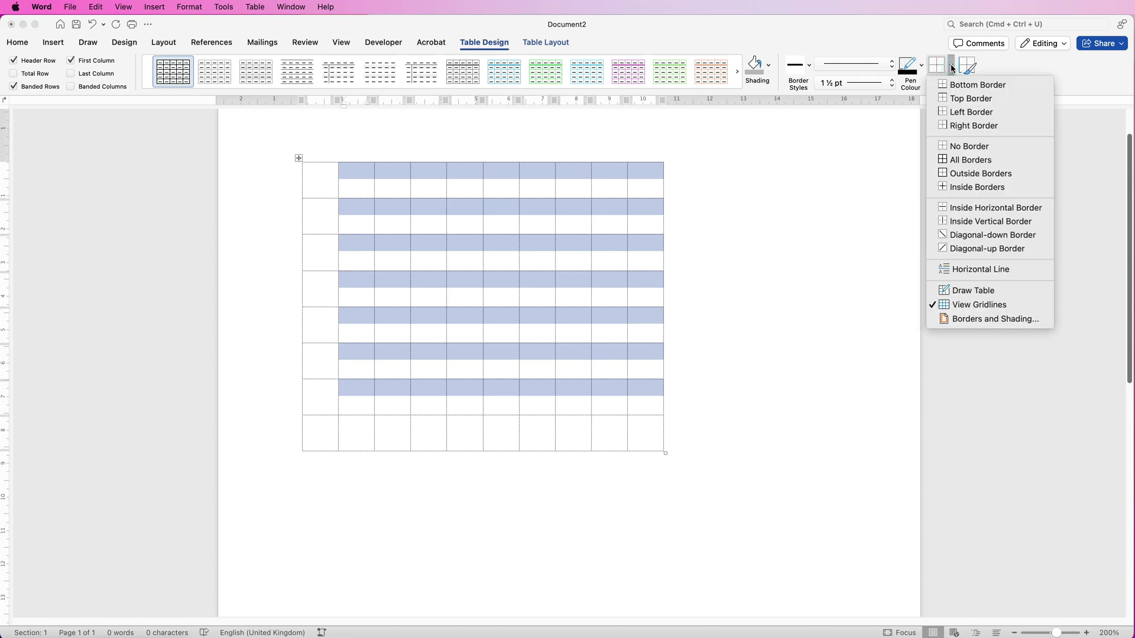
{"action": "left_click", "coordinate": [943, 113]}
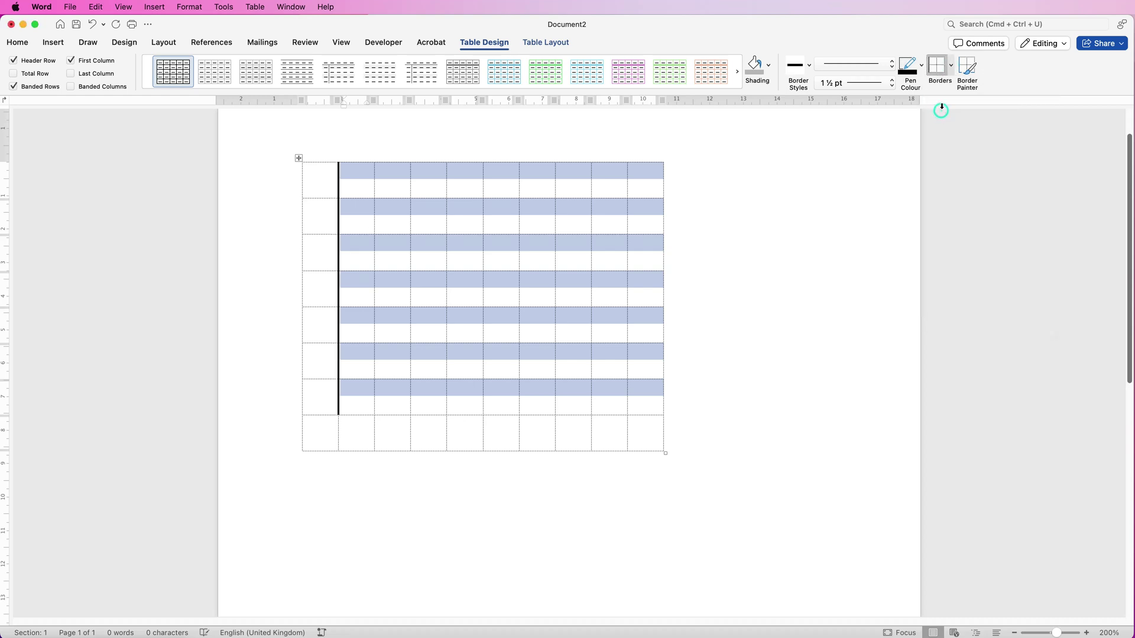
{"action": "left_click", "coordinate": [951, 66]}
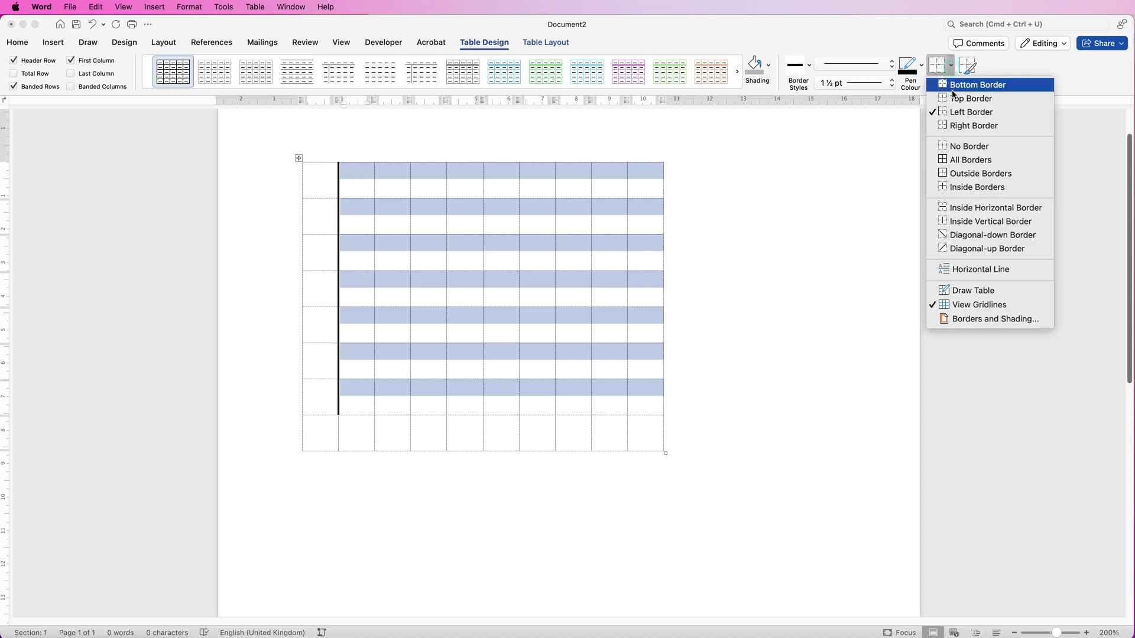
{"action": "left_click", "coordinate": [953, 88]}
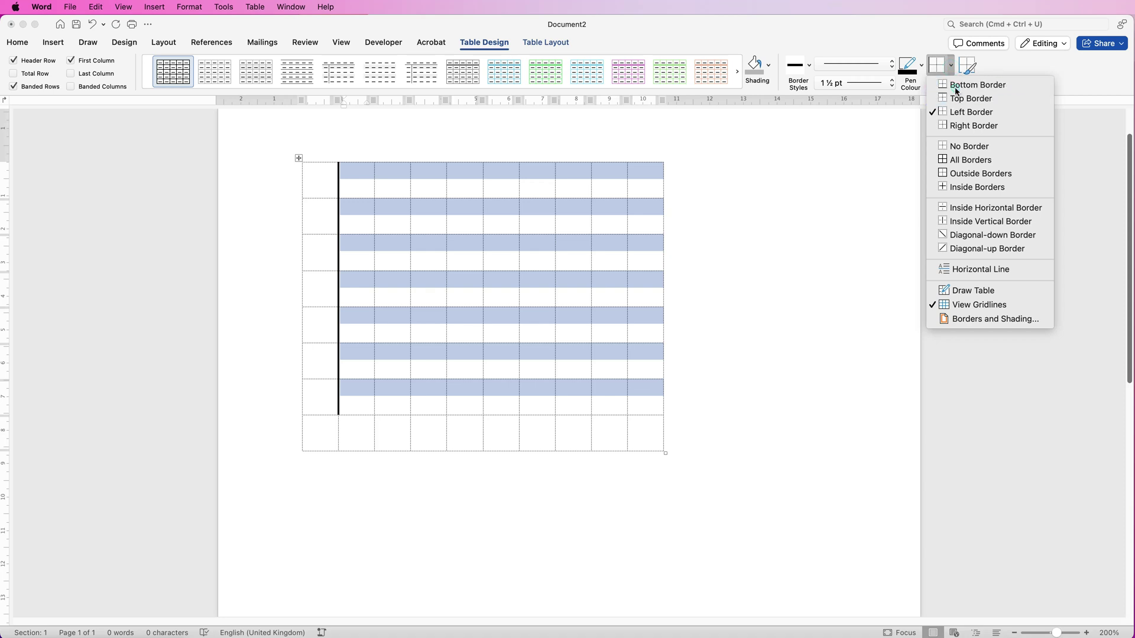
{"action": "left_click", "coordinate": [698, 261]}
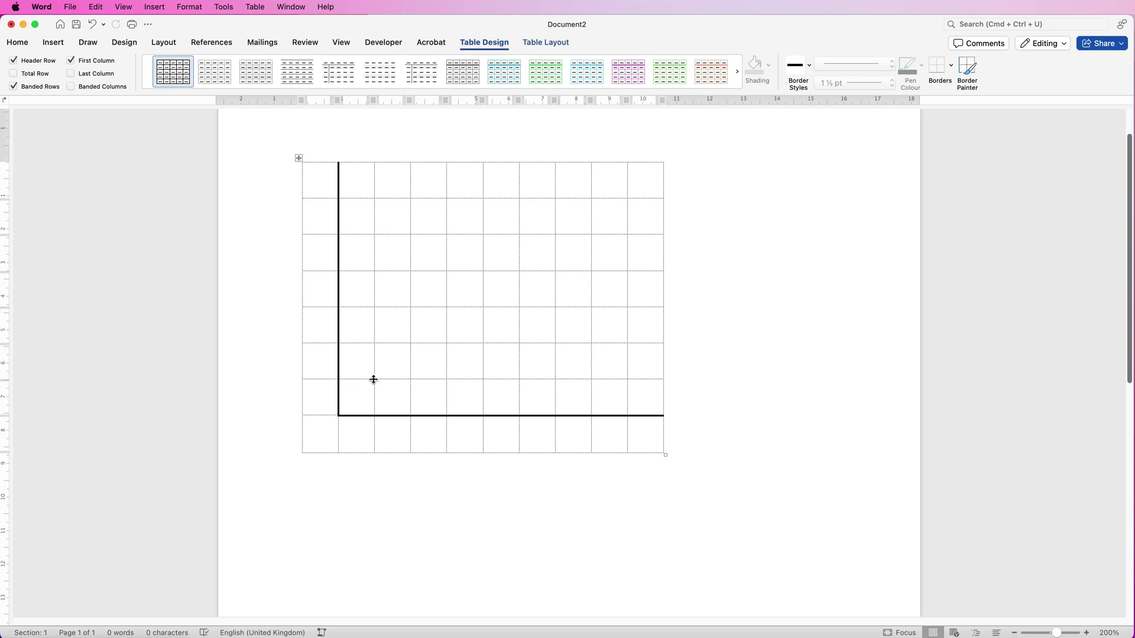
{"action": "left_click", "coordinate": [325, 363]}
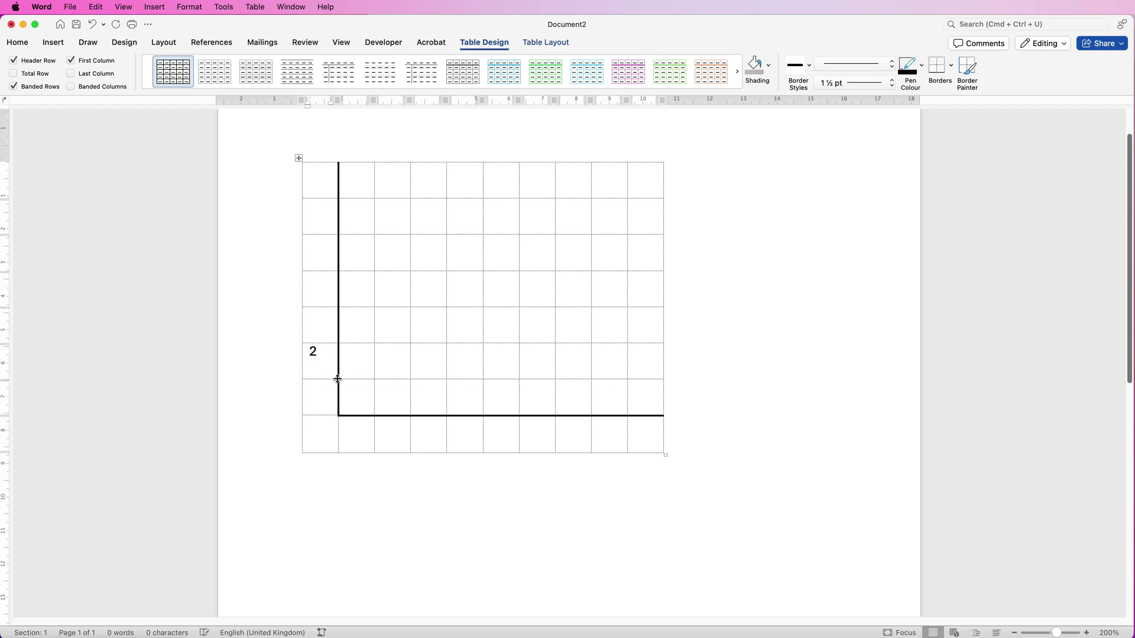
{"action": "type", "text": "2"}
{"action": "key", "text": "BackSpace"}
- Split the first-column cells into 1 column by 2 rows each, repeating for the remaining cells
{"action": "left_click", "coordinate": [546, 42]}
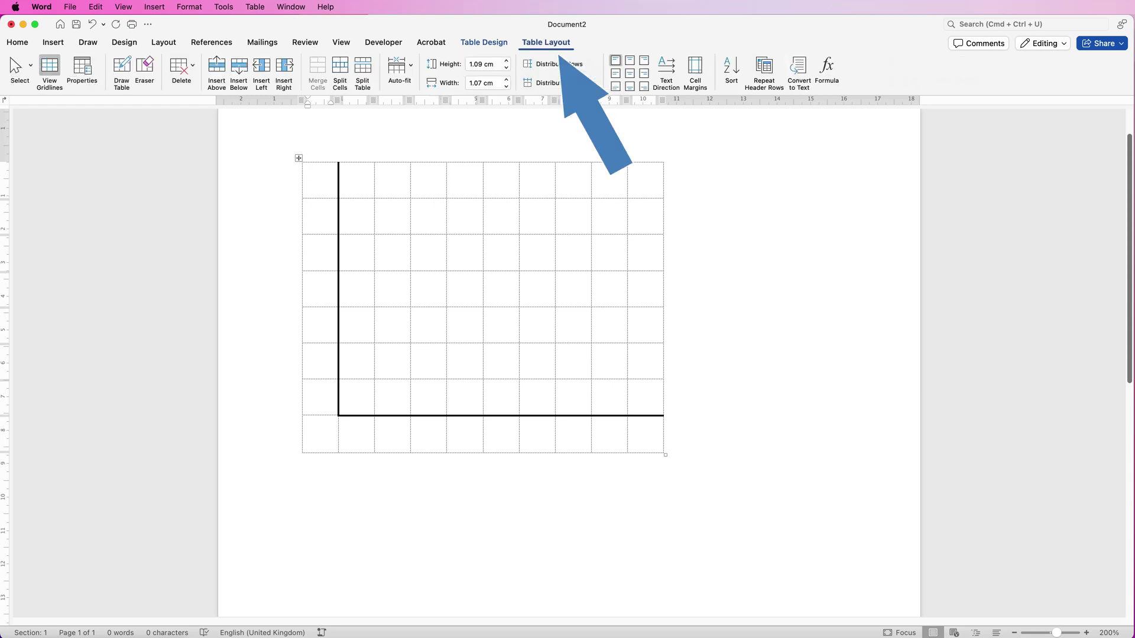
{"action": "left_click", "coordinate": [341, 68]}
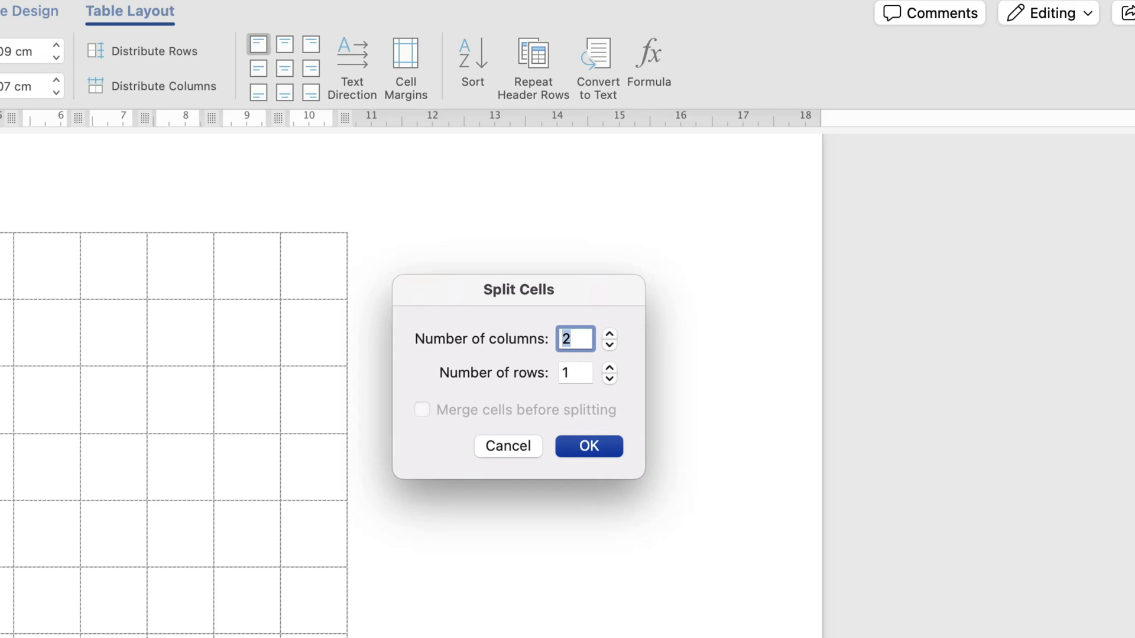
{"action": "left_click", "coordinate": [609, 345]}
{"action": "key", "text": "Tab"}
{"action": "type", "text": "2"}
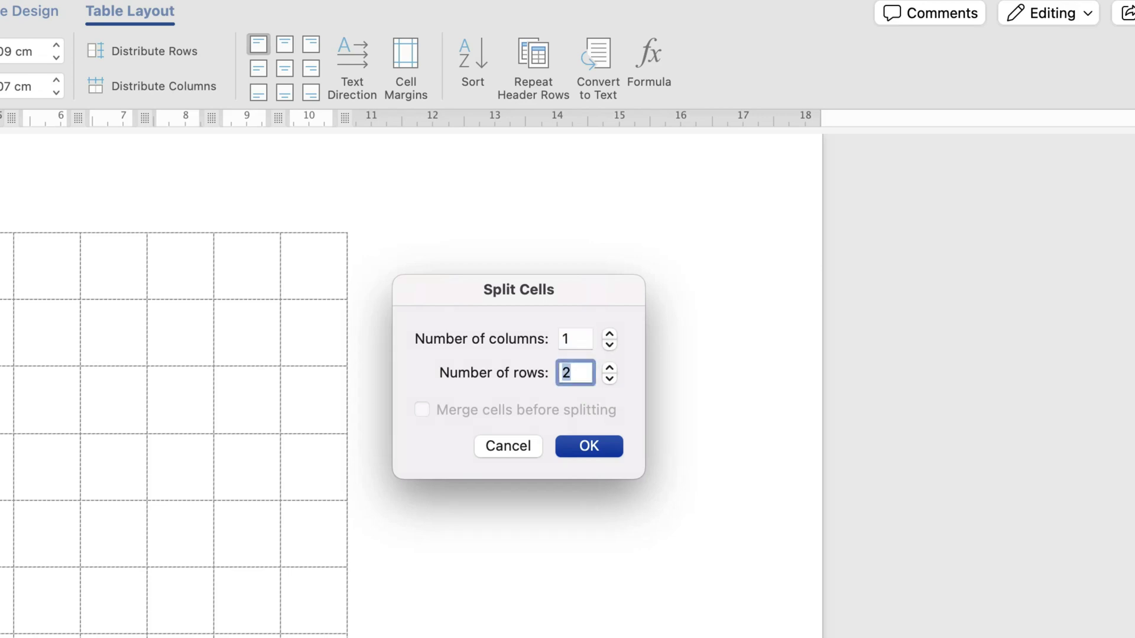
{"action": "key", "text": "Return"}
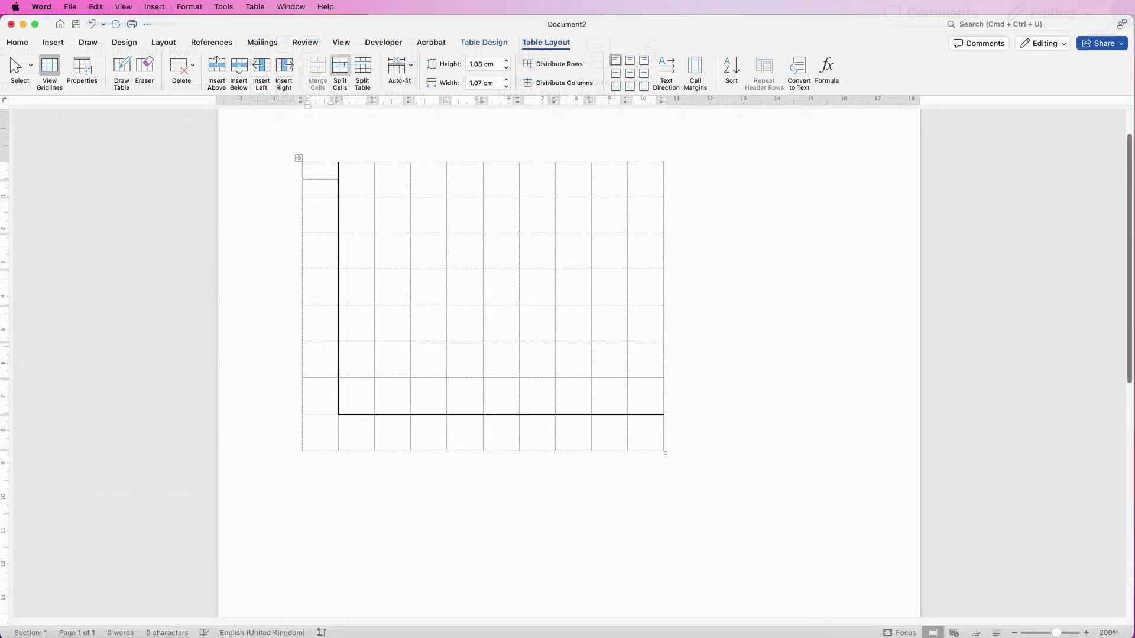
{"action": "left_click", "coordinate": [340, 71]}
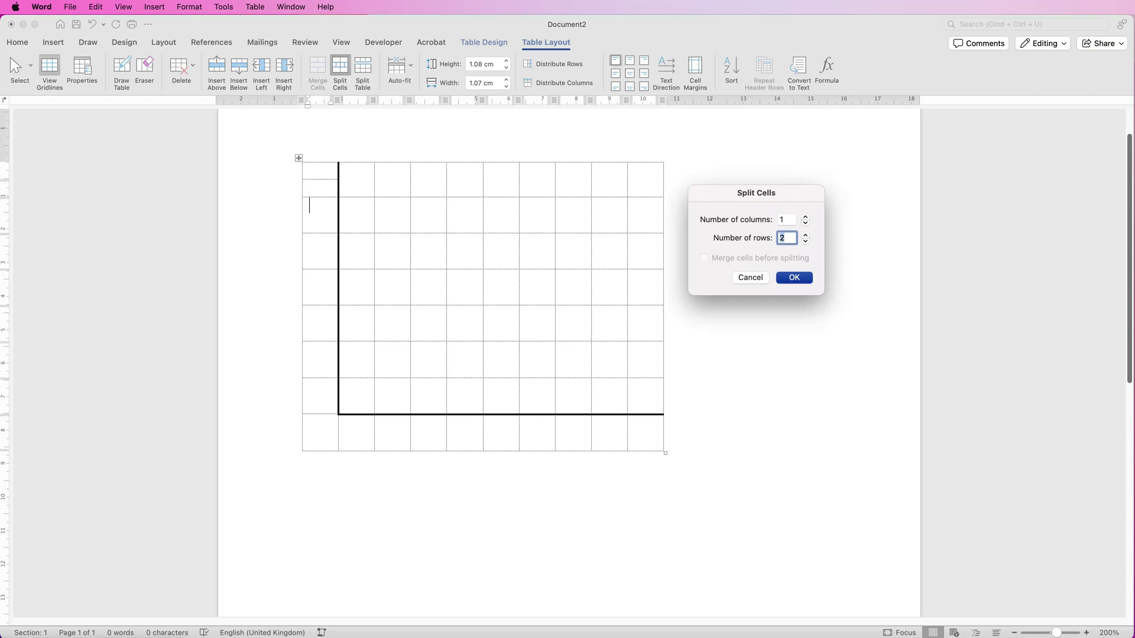
{"action": "key", "text": "Return"}
{"action": "key", "text": "Return"}
{"action": "key", "text": "Return"}
{"action": "key", "text": "Return"}
{"action": "key", "text": "Return"}
{"action": "key", "text": "Return"}
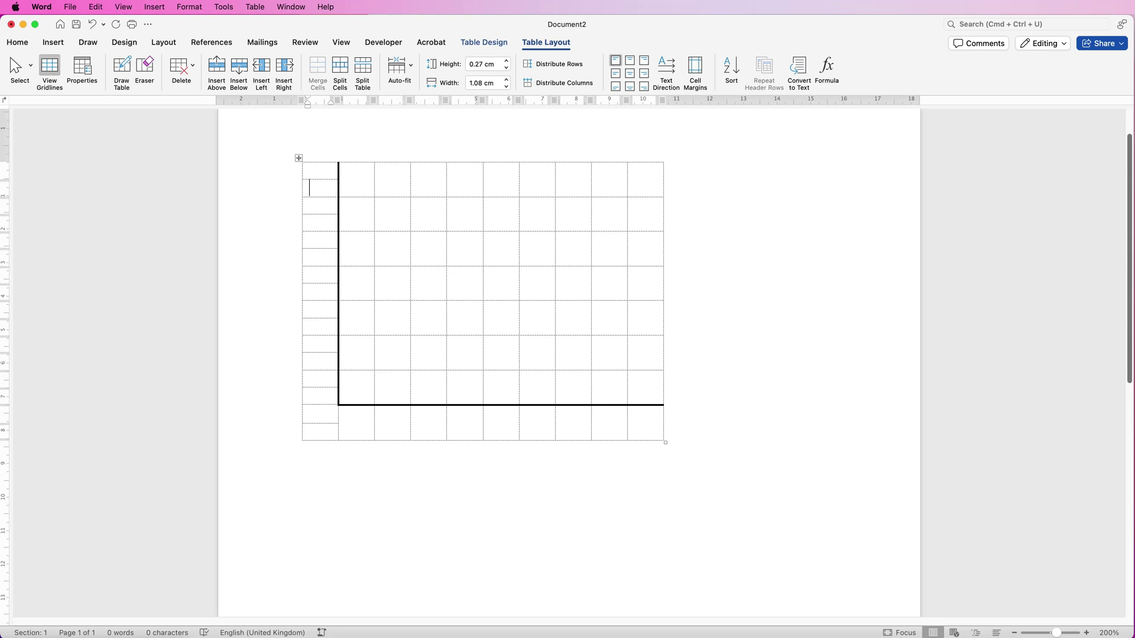
- Merge pairs of thin first-column cells and enter a right-aligned 6 as the top label
{"action": "left_click_drag", "start_coordinate": [323, 188], "coordinate": [323, 205]}
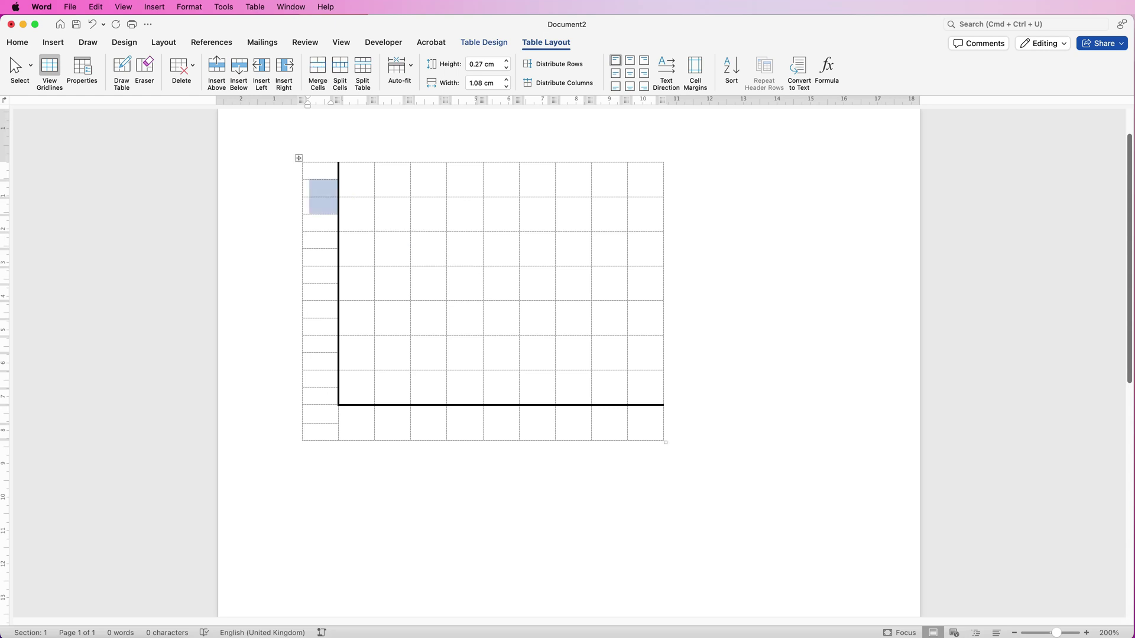
{"action": "left_click", "coordinate": [317, 71]}
{"action": "left_click_drag", "start_coordinate": [323, 222], "coordinate": [323, 240]}
{"action": "left_click", "coordinate": [318, 71]}
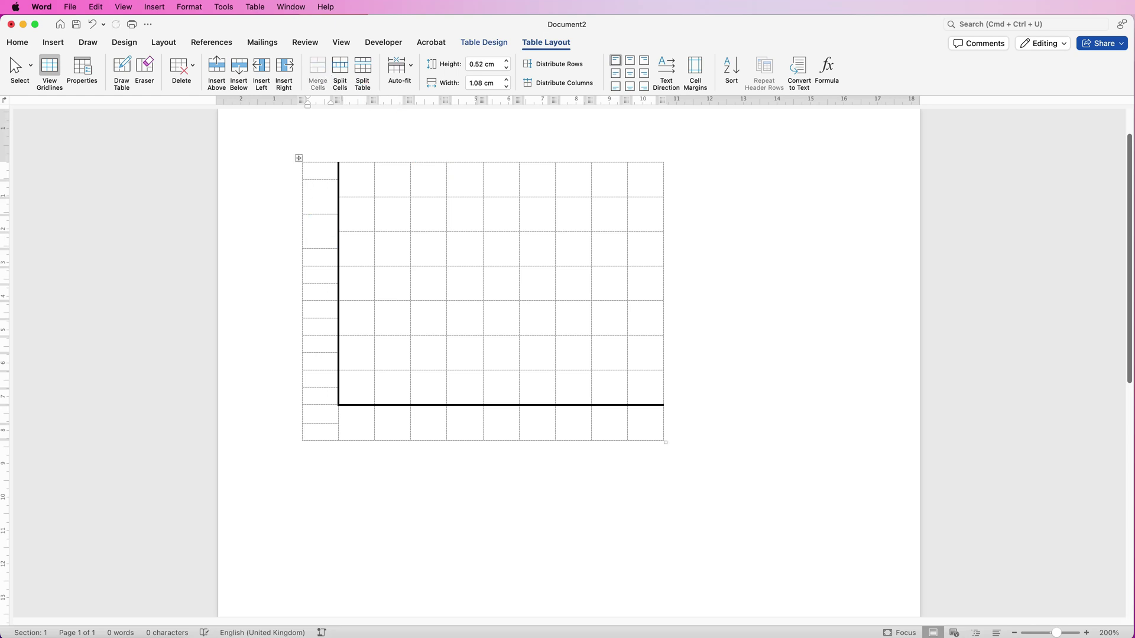
{"action": "type", "text": "6"}
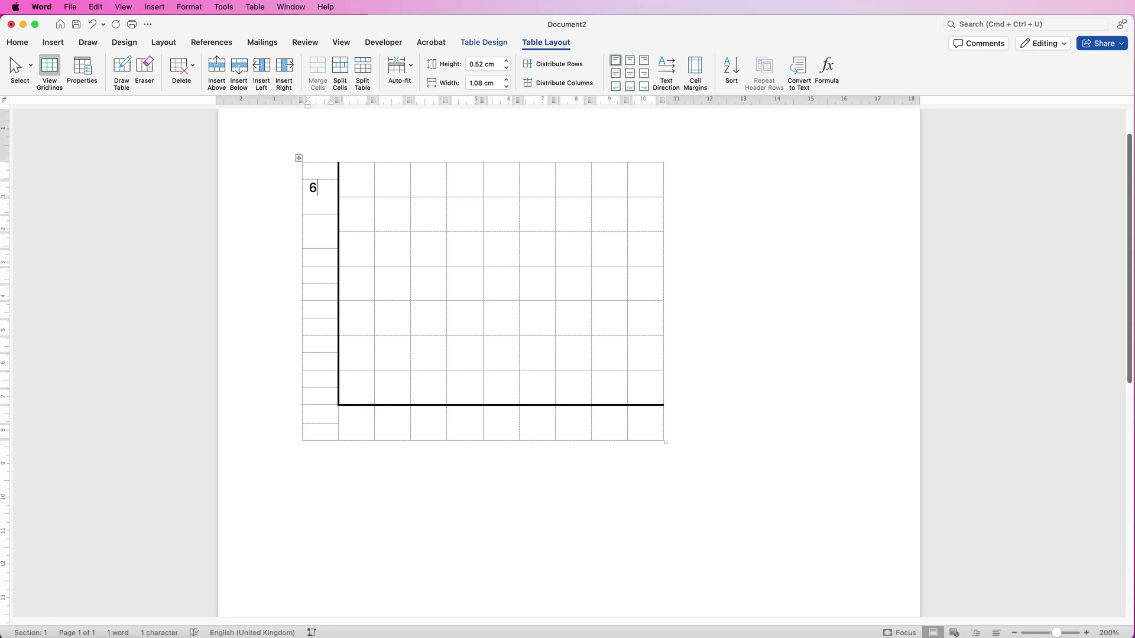
{"action": "left_click", "coordinate": [629, 73]}
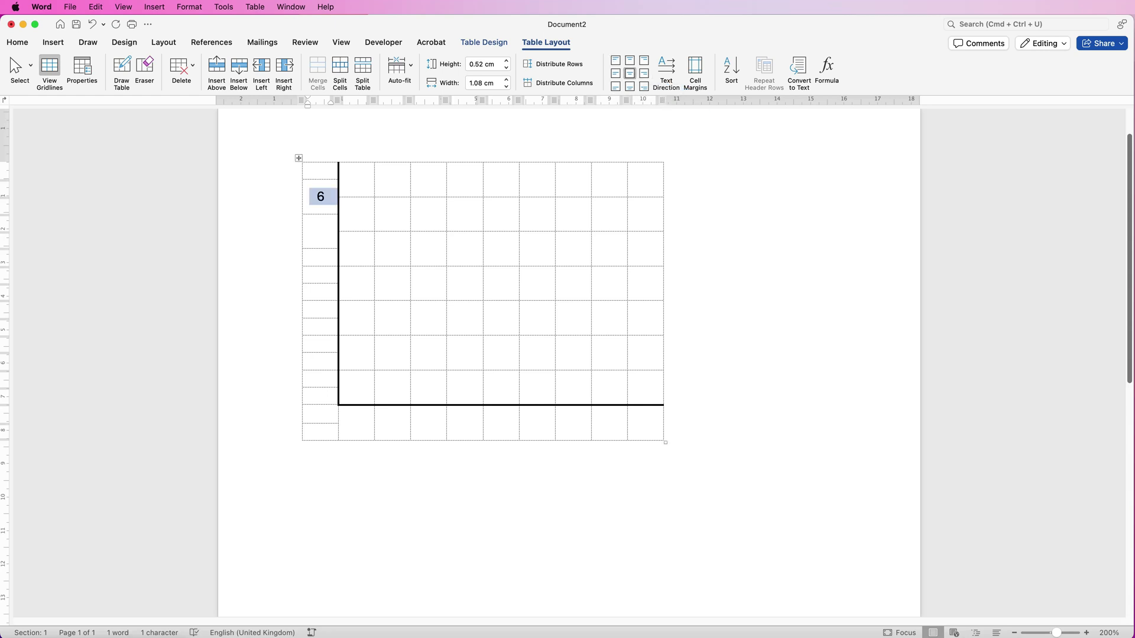
{"action": "left_click", "coordinate": [324, 196]}
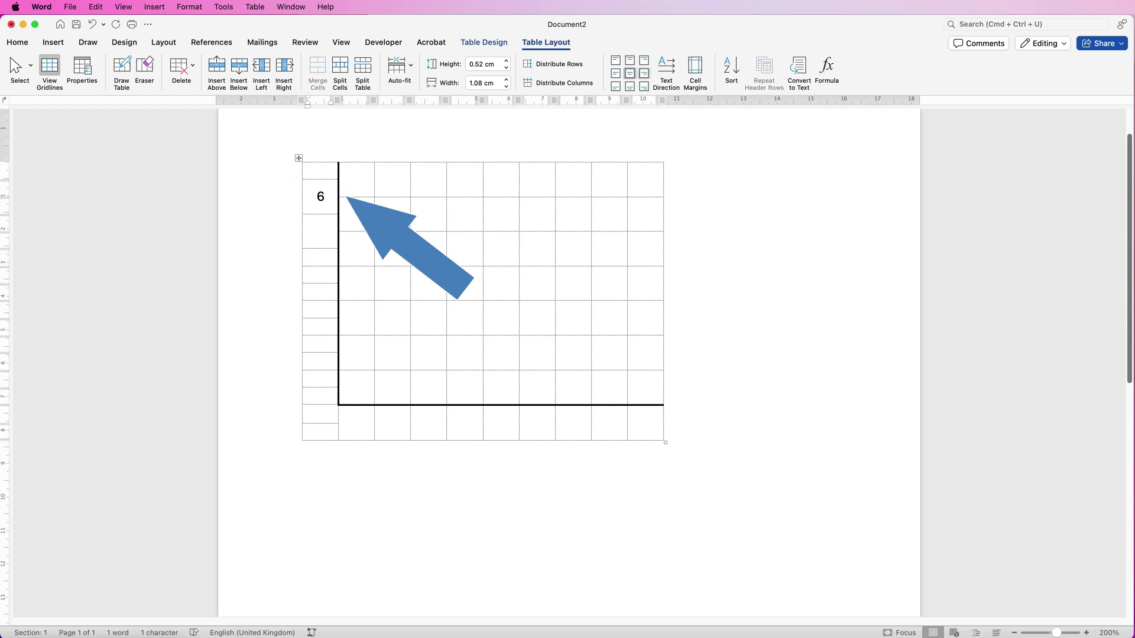
{"action": "key", "text": "super+r"}
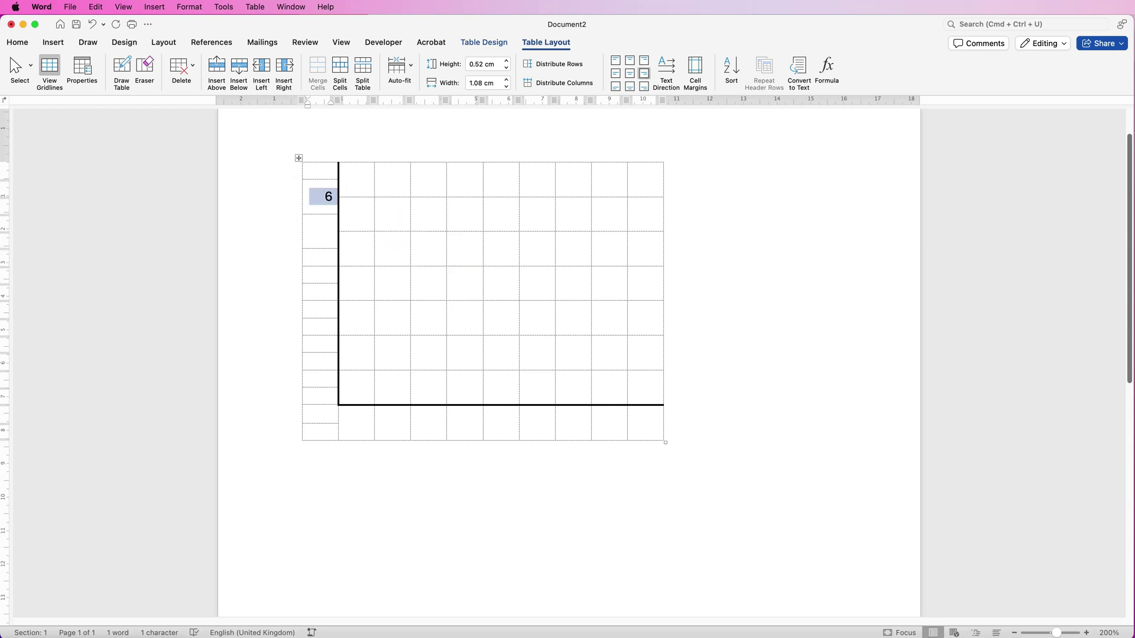
- Merge the remaining first-column cells, fill in labels down to 0, and align them centre-right
{"action": "left_click", "coordinate": [309, 222]}
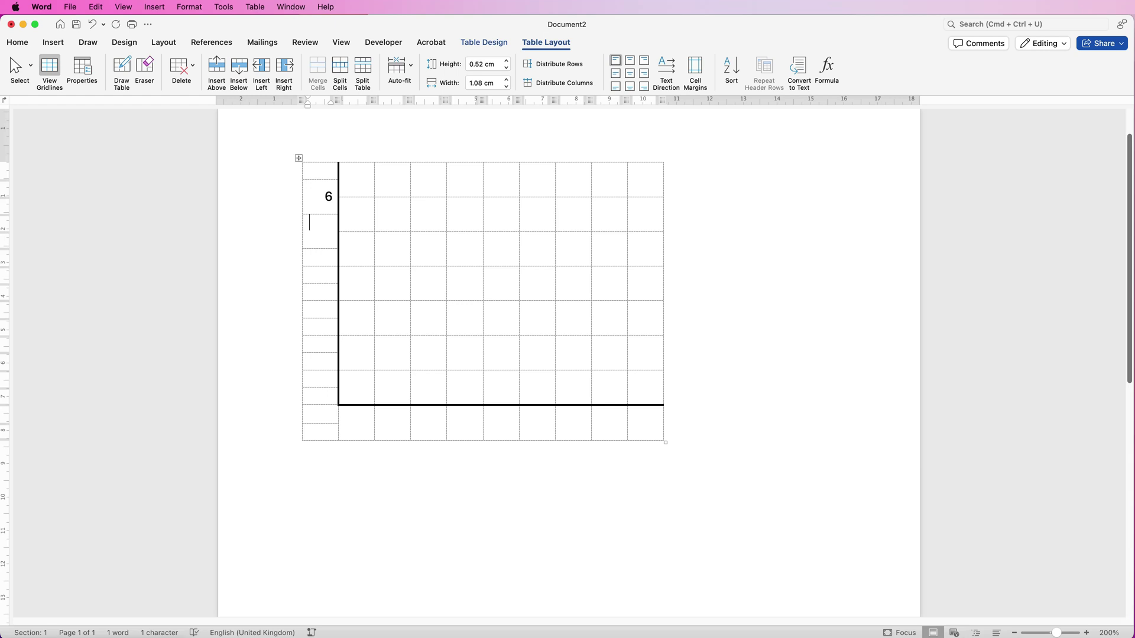
{"action": "key", "text": "shift+Right"}
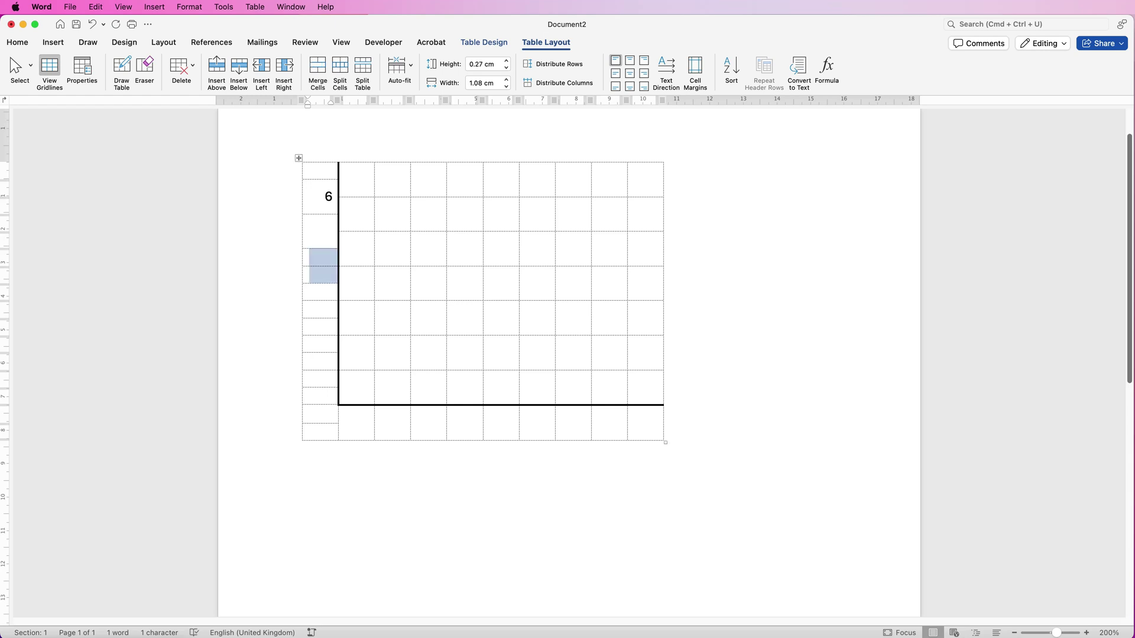
{"action": "key", "text": "Down"}
{"action": "key", "text": "Down"}
{"action": "key", "text": "Down"}
{"action": "key", "text": "Down"}
{"action": "key", "text": "Down"}
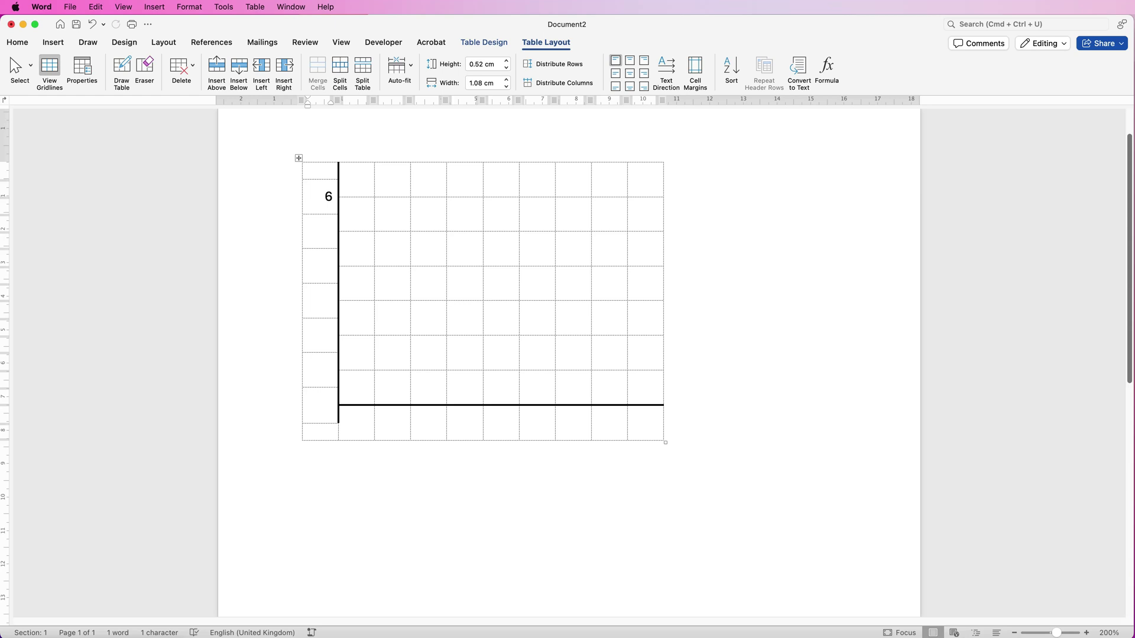
{"action": "type", "text": "0"}
{"action": "key", "text": "super+y"}
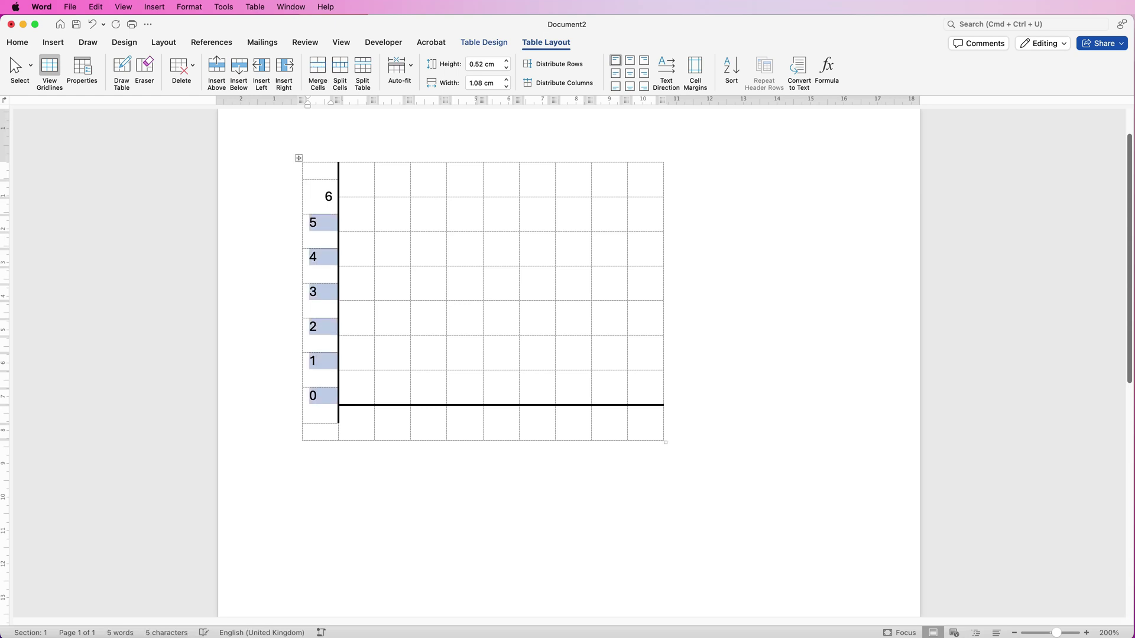
{"action": "left_click", "coordinate": [643, 74]}
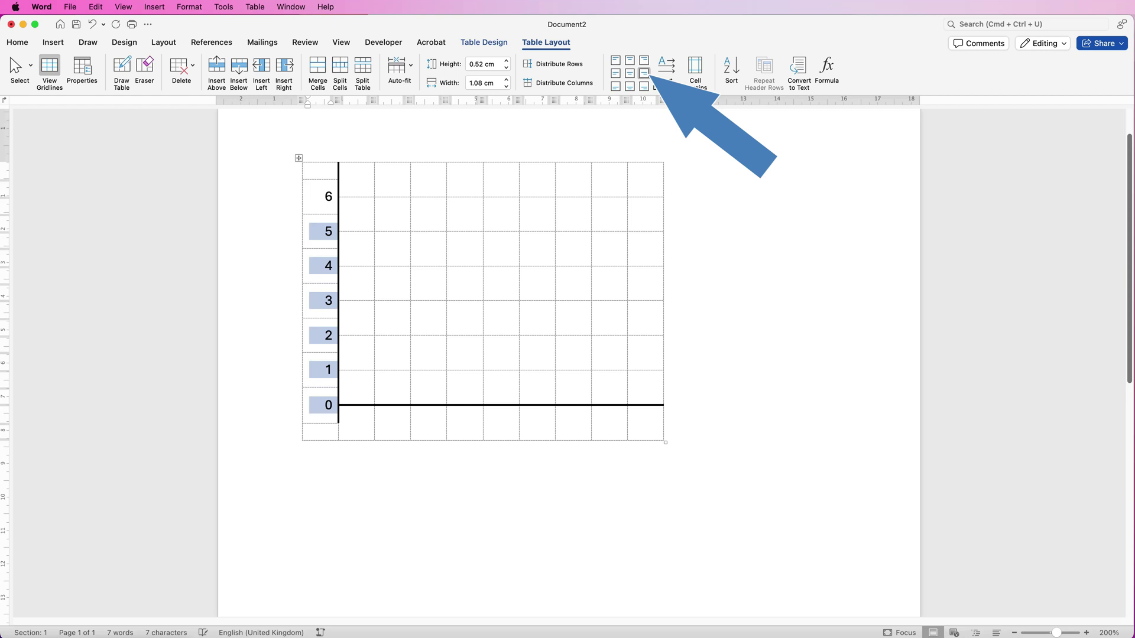
- Split the row below the axis into 9 columns and 2 rows
{"action": "left_click", "coordinate": [356, 414]}
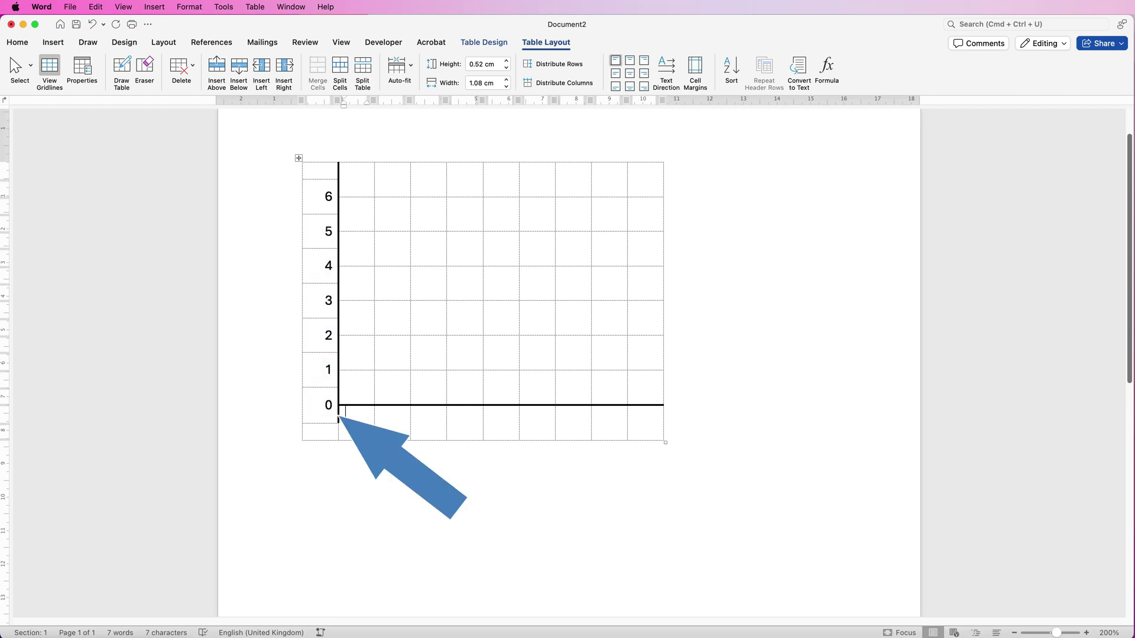
{"action": "key", "text": "shift+Right"}
{"action": "key", "text": "shift+Right"}
{"action": "key", "text": "shift+Right"}
{"action": "key", "text": "shift+Right"}
{"action": "key", "text": "shift+Right"}
{"action": "key", "text": "shift+Right"}
{"action": "key", "text": "shift+Right"}
{"action": "key", "text": "shift+Right"}
{"action": "key", "text": "shift+Right"}
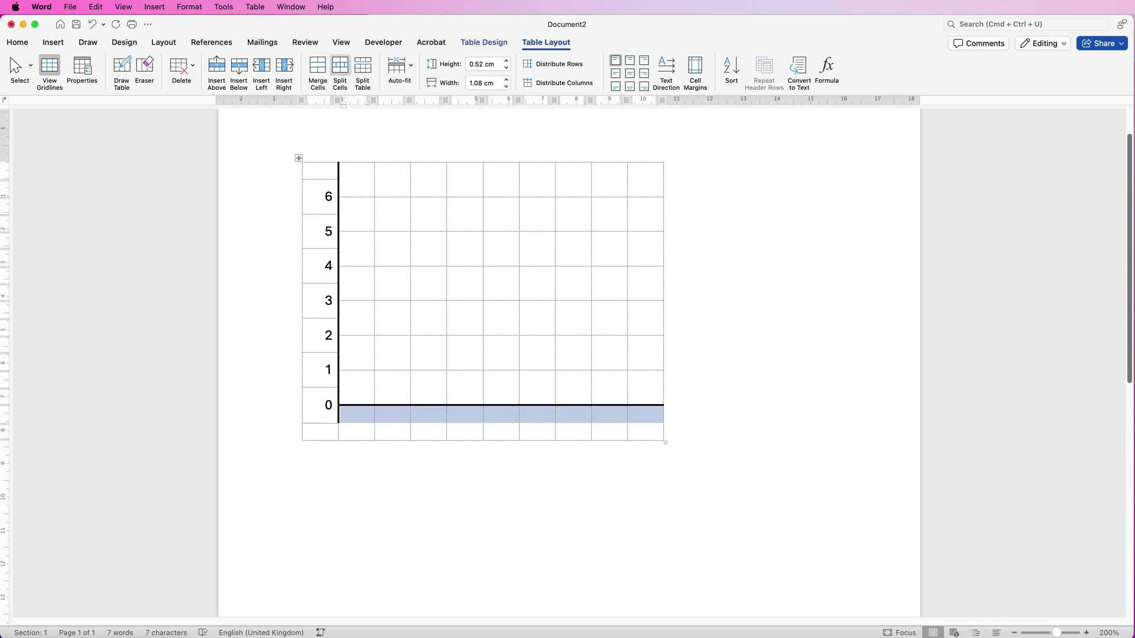
{"action": "left_click", "coordinate": [340, 71]}
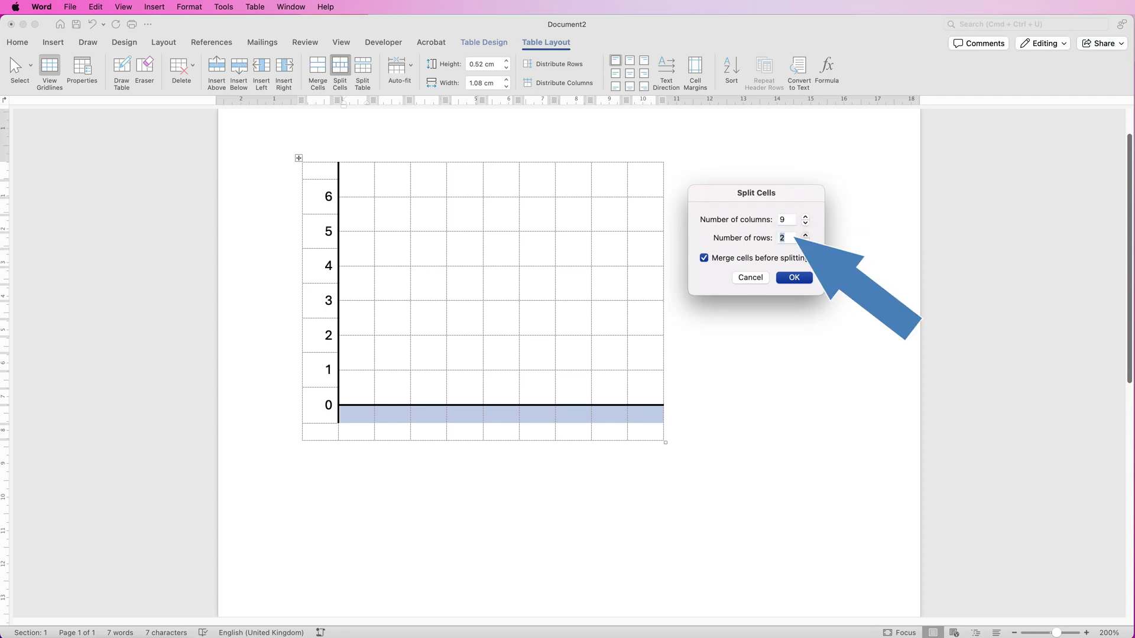
{"action": "key", "text": "Tab"}
{"action": "key", "text": "Return"}
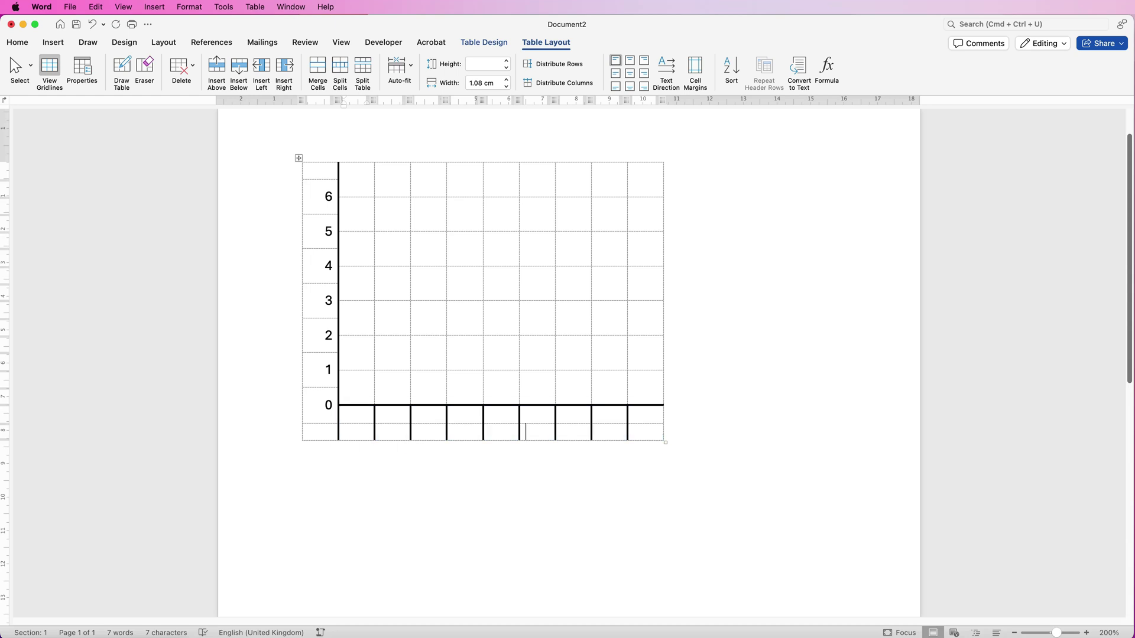
- Remove borders from the two new bottom rows and restore the bottom border on the axis row
{"action": "key", "text": "shift+Left"}
{"action": "key", "text": "shift+Left"}
{"action": "key", "text": "shift+Left"}
{"action": "key", "text": "shift+Left"}
{"action": "key", "text": "shift+Left"}
{"action": "key", "text": "shift+Left"}
{"action": "key", "text": "shift+Left"}
{"action": "key", "text": "shift+Left"}
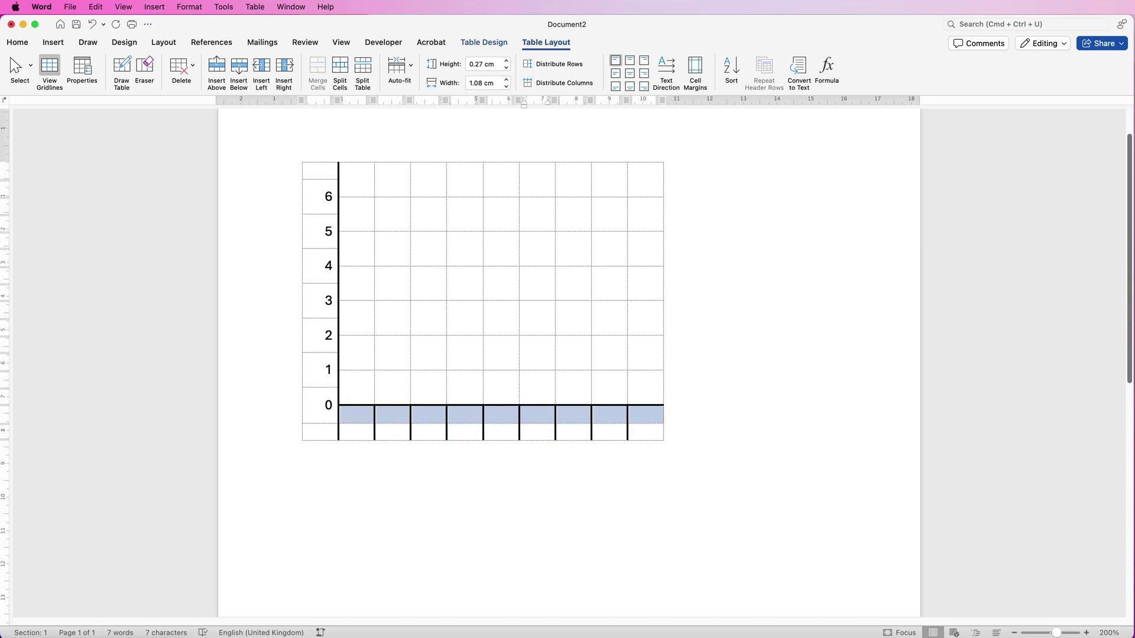
{"action": "key", "text": "shift+Down"}
{"action": "left_click", "coordinate": [484, 42]}
{"action": "left_click", "coordinate": [951, 64]}
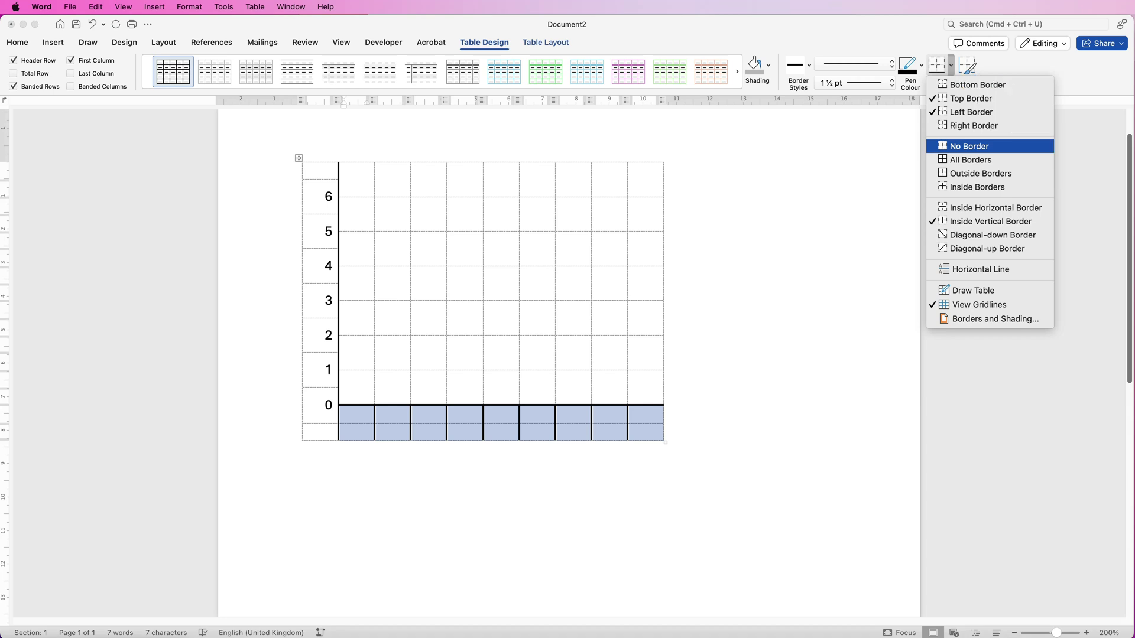
{"action": "left_click", "coordinate": [969, 146]}
{"action": "left_click_drag", "start_coordinate": [653, 378], "coordinate": [349, 379]}
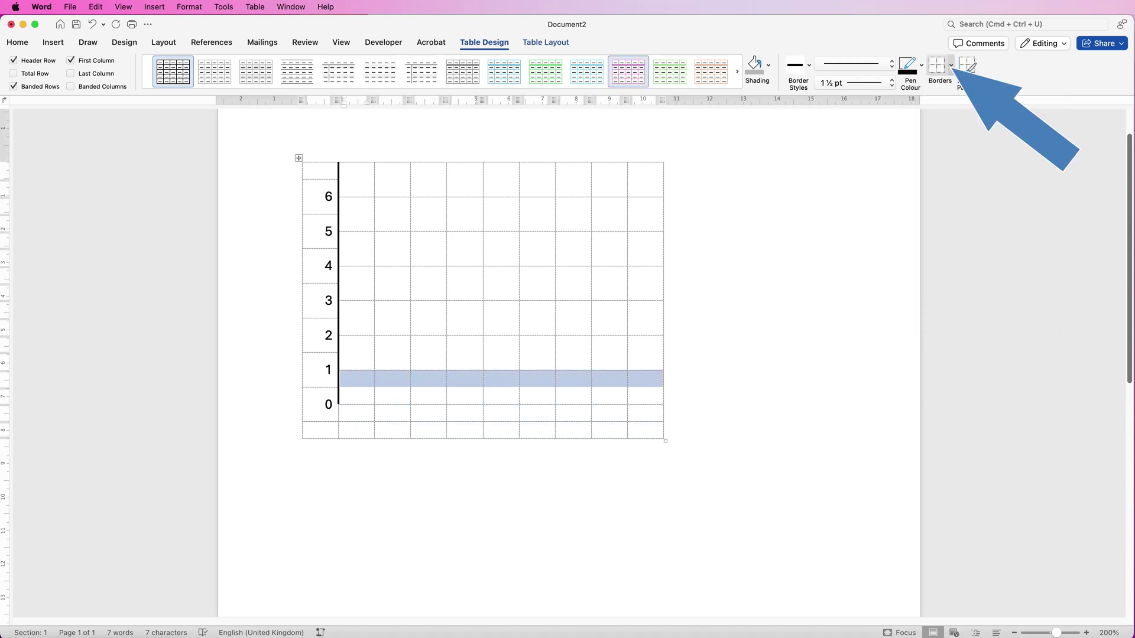
{"action": "left_click", "coordinate": [951, 65]}
{"action": "left_click", "coordinate": [975, 84]}
{"action": "left_click", "coordinate": [382, 416]}
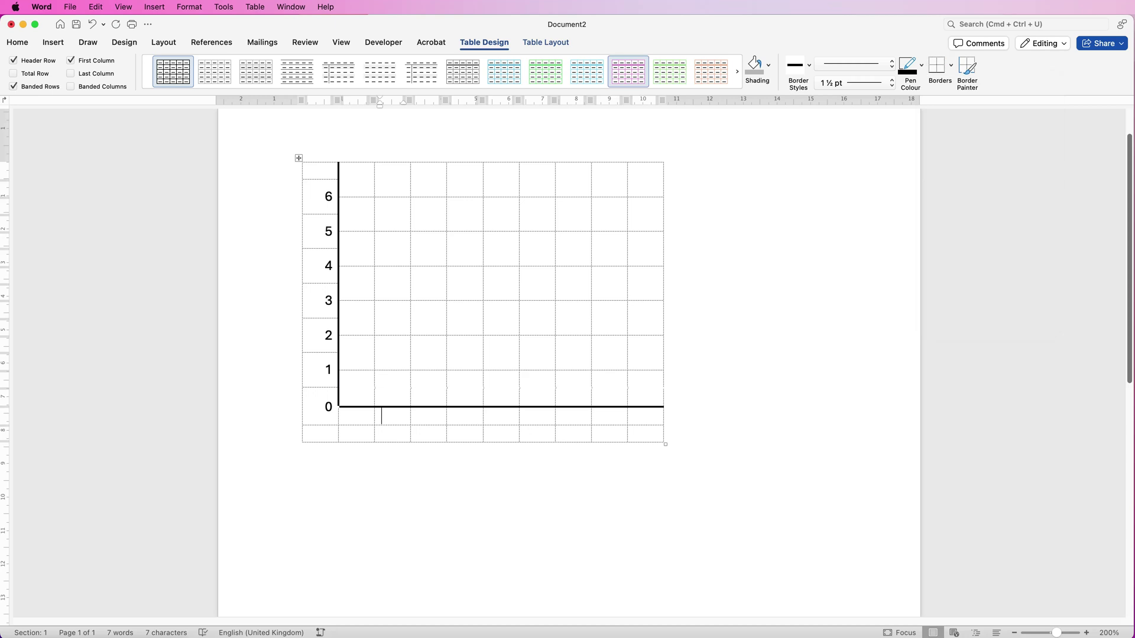
{"action": "left_click", "coordinate": [345, 416]}
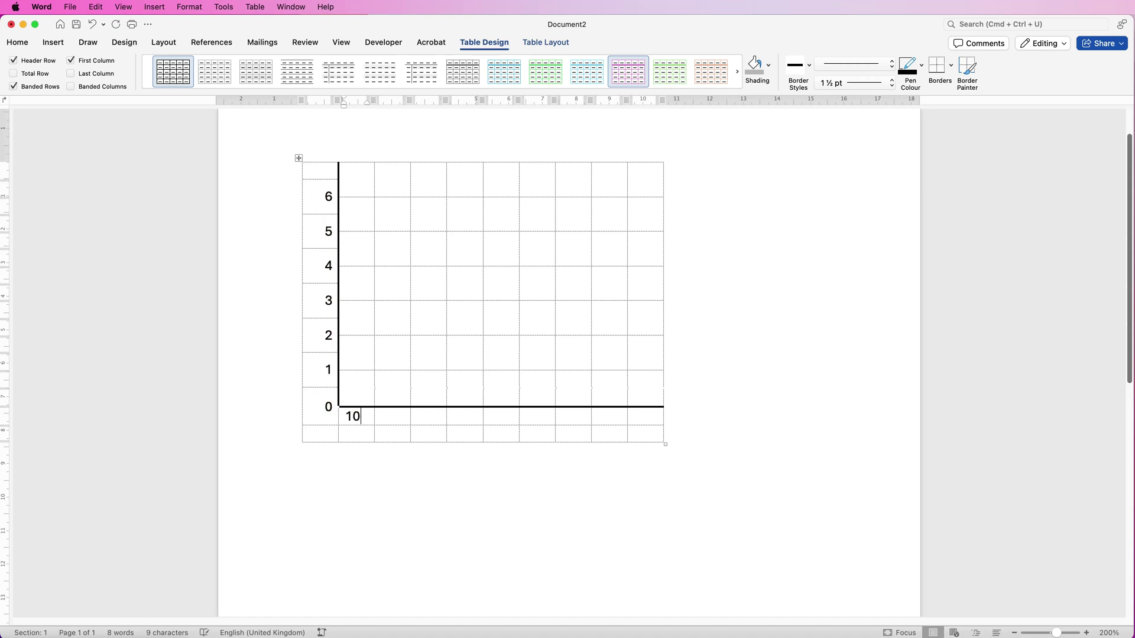
- Enter x-axis labels 20 through 90 after the 10 and centre the whole label row
{"action": "key", "text": "Tab"}
{"action": "type", "text": "20\t30\t40\t50\t60"}
{"action": "key", "text": "Tab"}
{"action": "type", "text": "70"}
{"action": "key", "text": "Tab"}
{"action": "type", "text": "80"}
{"action": "key", "text": "Tab"}
{"action": "type", "text": "90"}
{"action": "key", "text": "shift+Left"}
{"action": "key", "text": "shift+Left"}
{"action": "key", "text": "shift+Left"}
{"action": "key", "text": "shift+Left"}
{"action": "key", "text": "shift+Left"}
{"action": "key", "text": "shift+Left"}
{"action": "key", "text": "shift+Left"}
{"action": "key", "text": "shift+Left"}
{"action": "key", "text": "shift+Left"}
{"action": "key", "text": "shift+Left"}
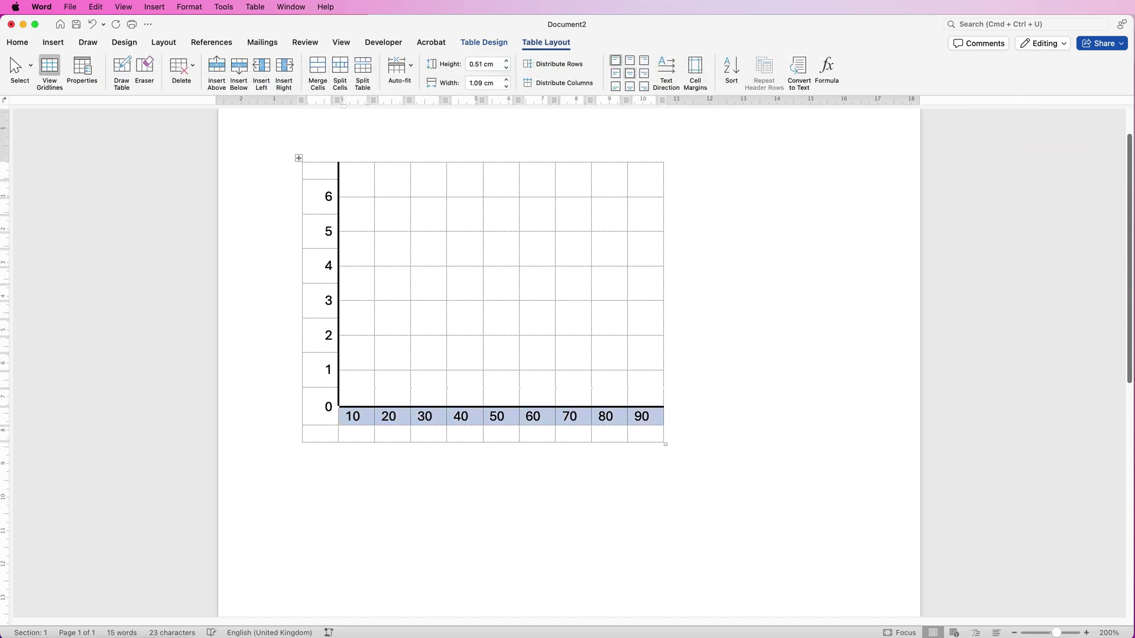
{"action": "left_click", "coordinate": [629, 74]}
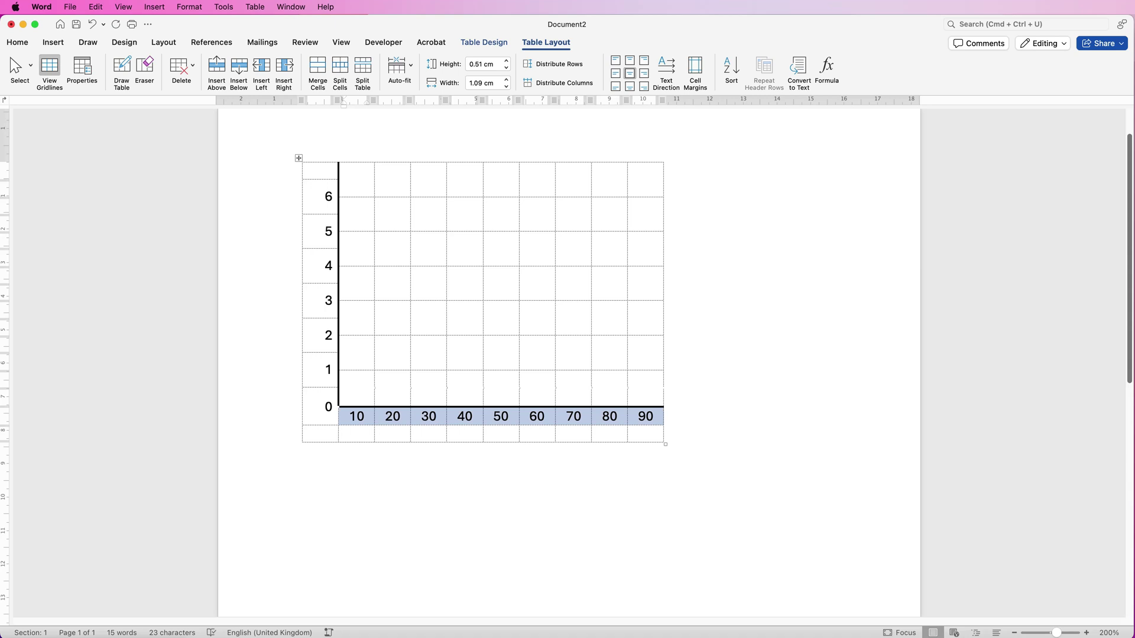
- Merge the five cells above 10 into one bar and outline it with Outside Borders
{"action": "left_click", "coordinate": [345, 378]}
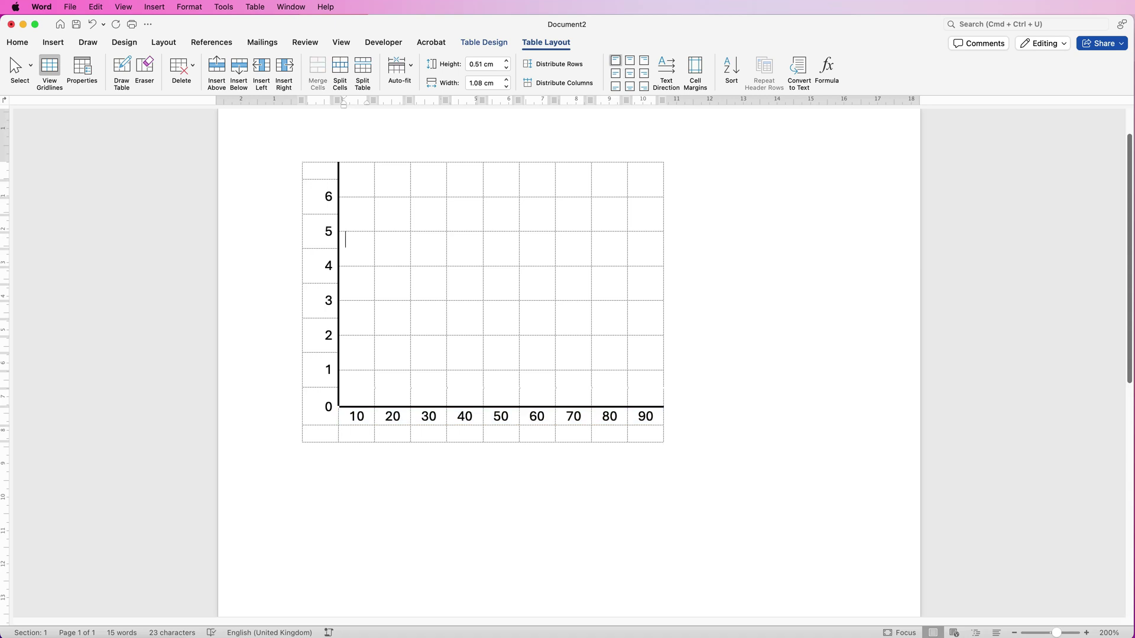
{"action": "left_click", "coordinate": [356, 239], "text": "super"}
{"action": "left_click", "coordinate": [357, 275], "text": "super"}
{"action": "left_click", "coordinate": [356, 309], "text": "super"}
{"action": "left_click", "coordinate": [356, 344], "text": "super"}
{"action": "left_click", "coordinate": [357, 379], "text": "super"}
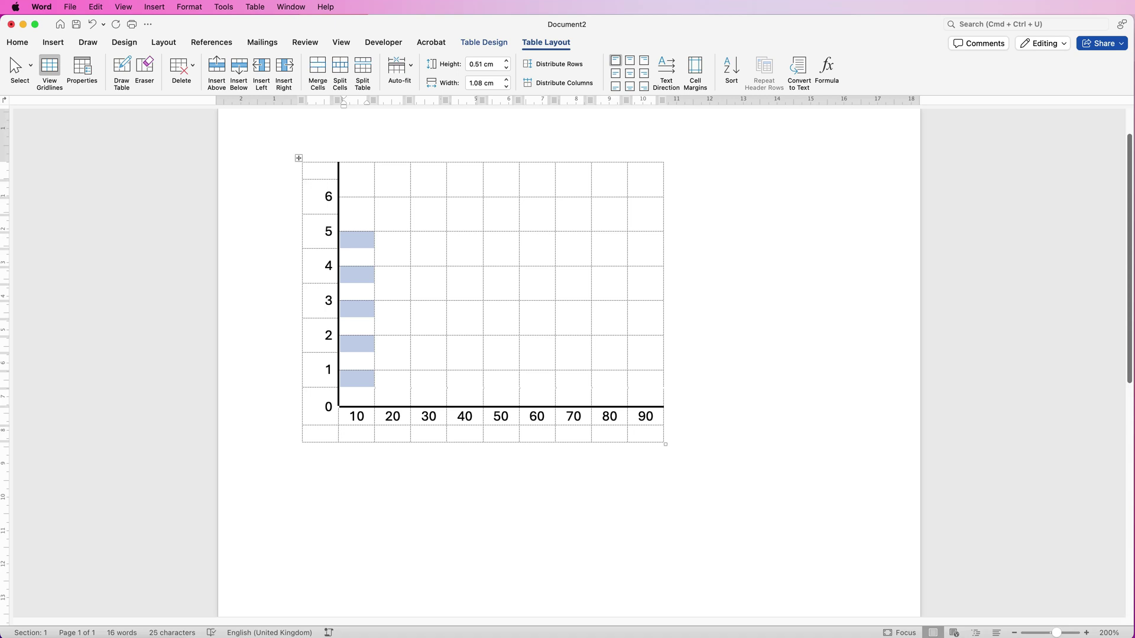
{"action": "left_click", "coordinate": [318, 72]}
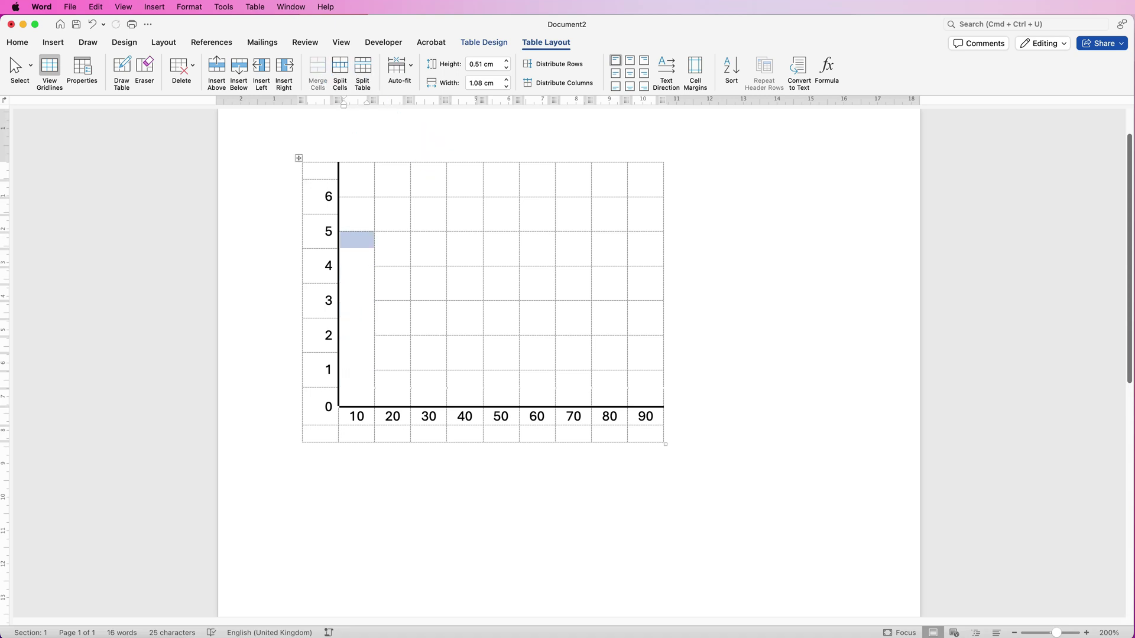
{"action": "left_click", "coordinate": [484, 42]}
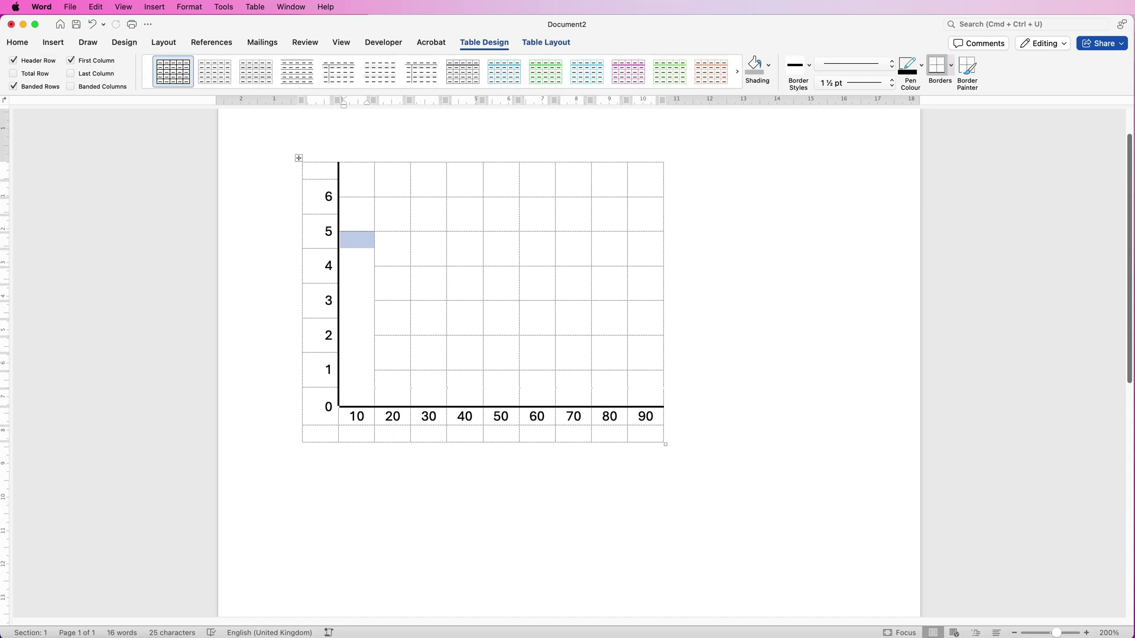
{"action": "left_click", "coordinate": [951, 65]}
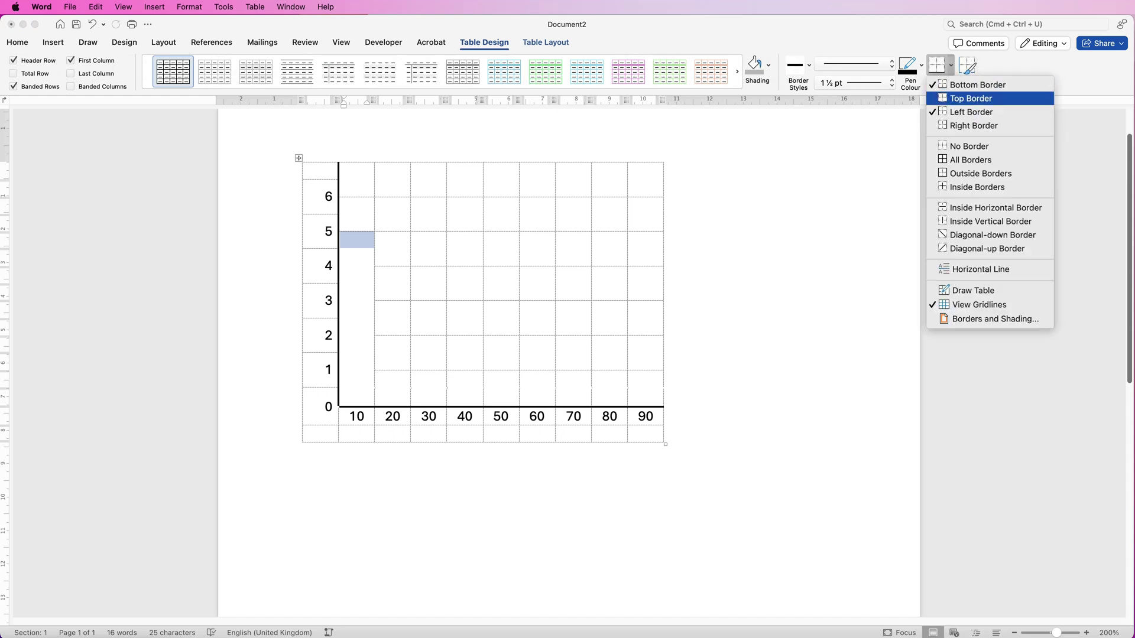
{"action": "left_click", "coordinate": [981, 174]}
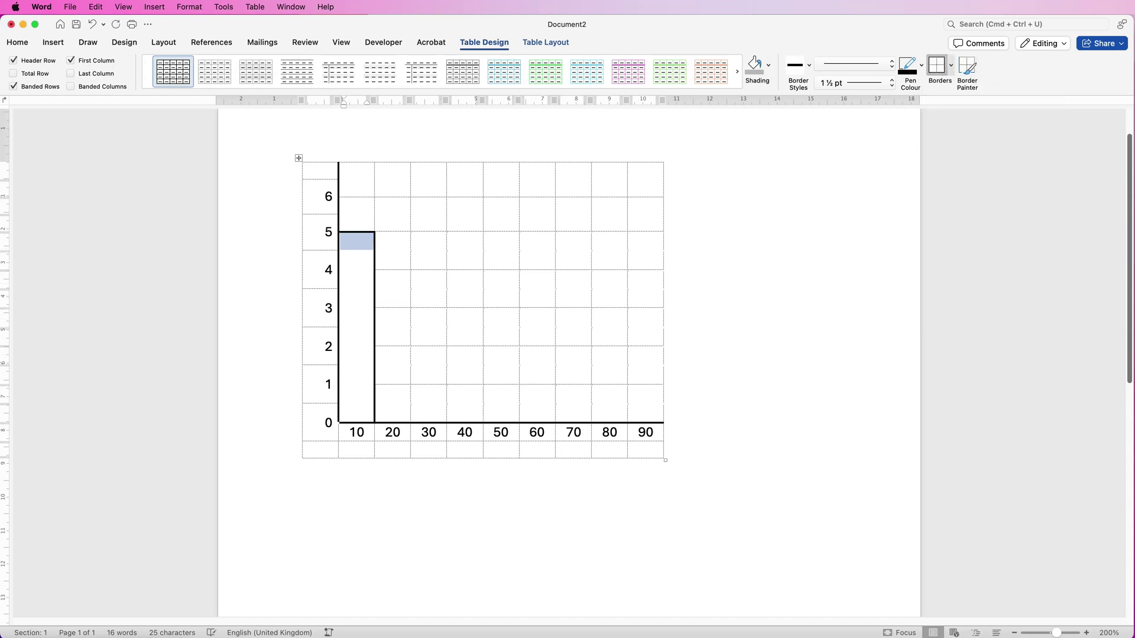
{"action": "left_click", "coordinate": [303, 481]}
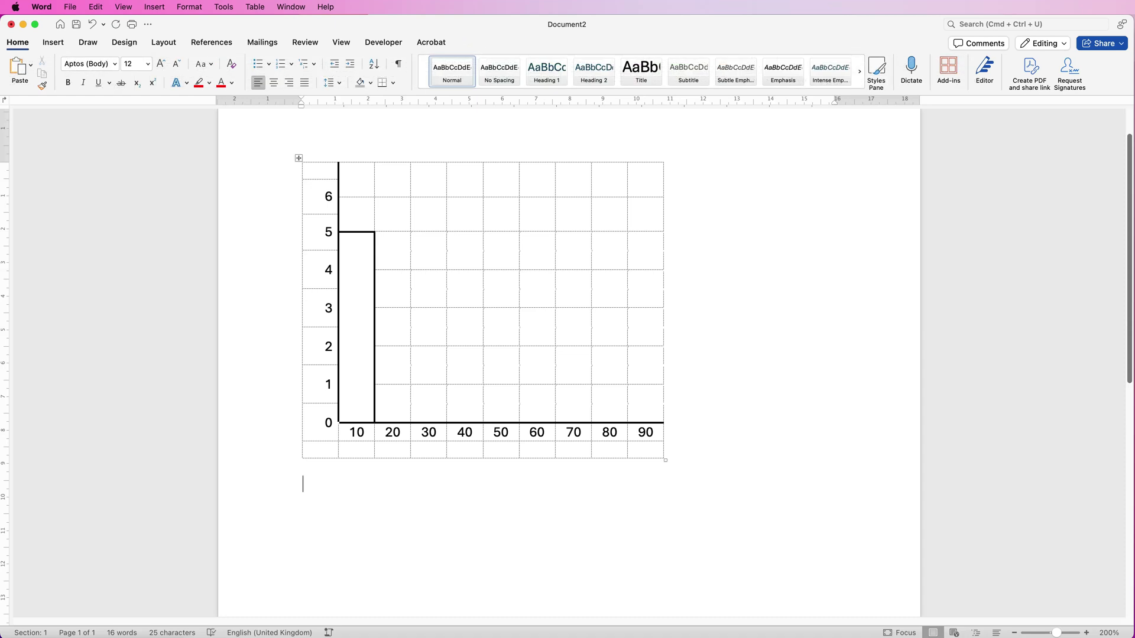
- Merge and outline the bars above 20 (height 2) and 30 (height 4)
{"action": "left_click_drag", "start_coordinate": [393, 355], "coordinate": [400, 393]}
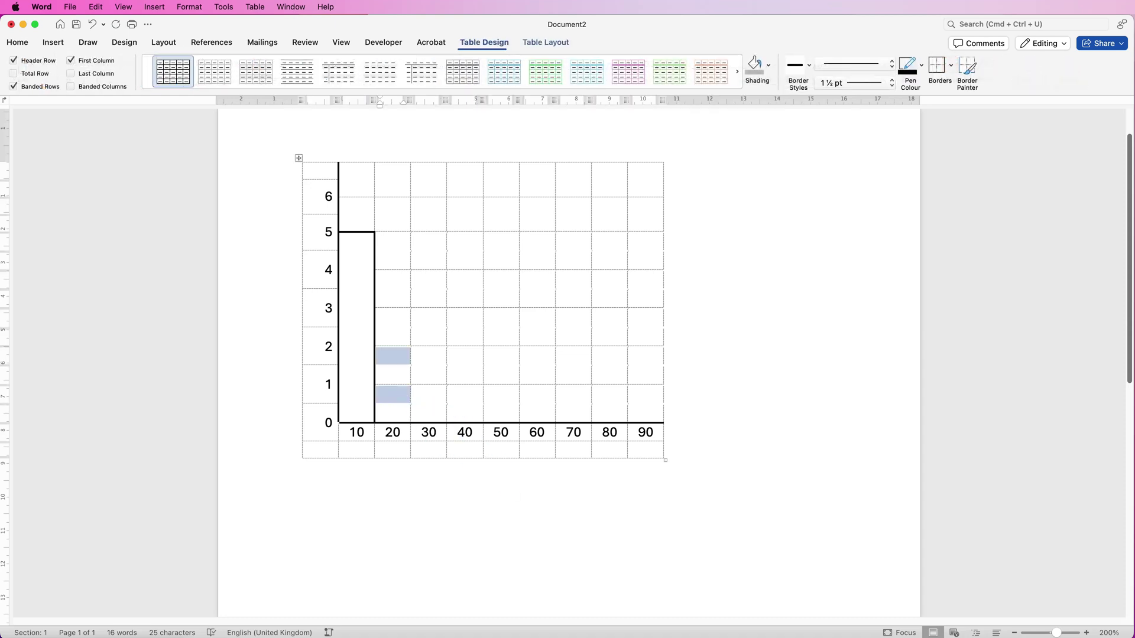
{"action": "left_click", "coordinate": [546, 41]}
{"action": "left_click", "coordinate": [317, 71]}
{"action": "left_click", "coordinate": [485, 42]}
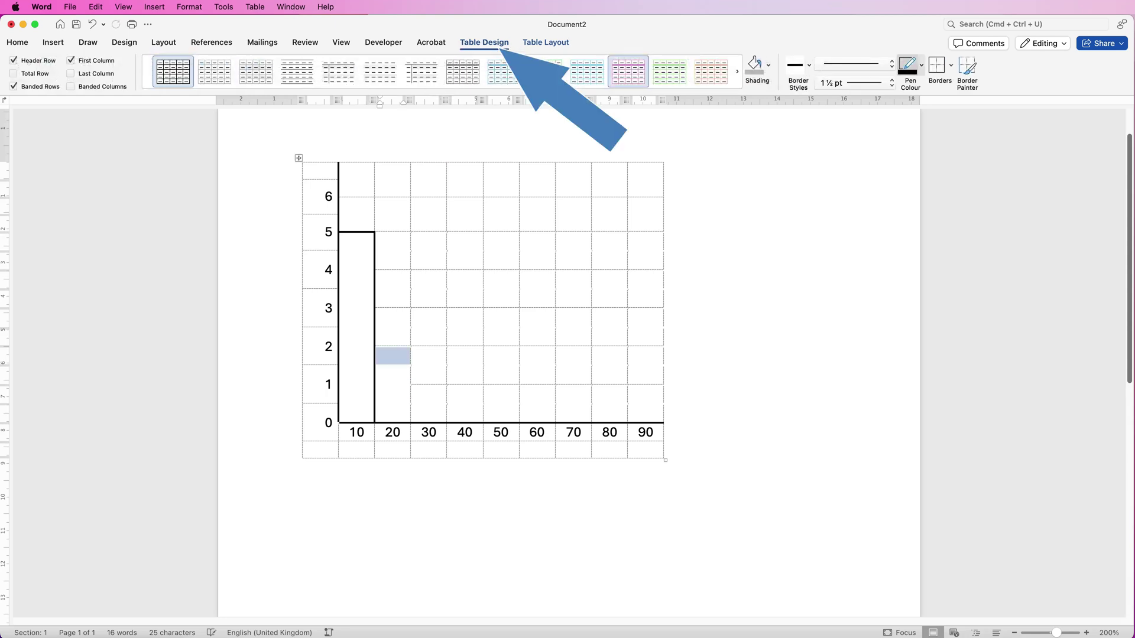
{"action": "left_click", "coordinate": [937, 65]}
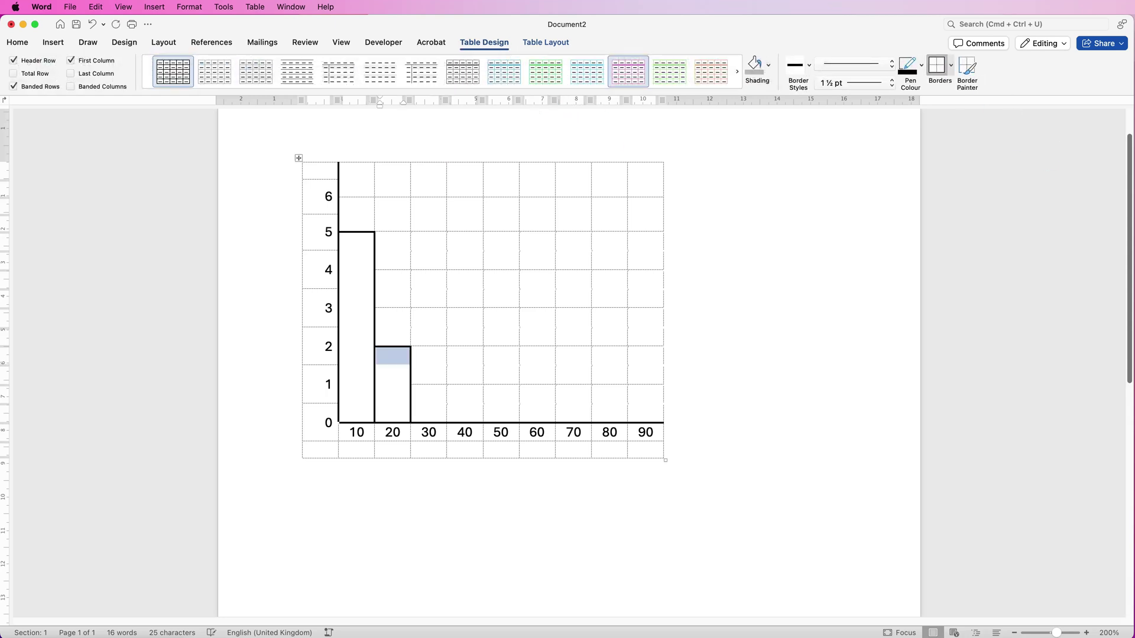
{"action": "left_click_drag", "start_coordinate": [428, 395], "coordinate": [429, 280]}
{"action": "left_click", "coordinate": [545, 42]}
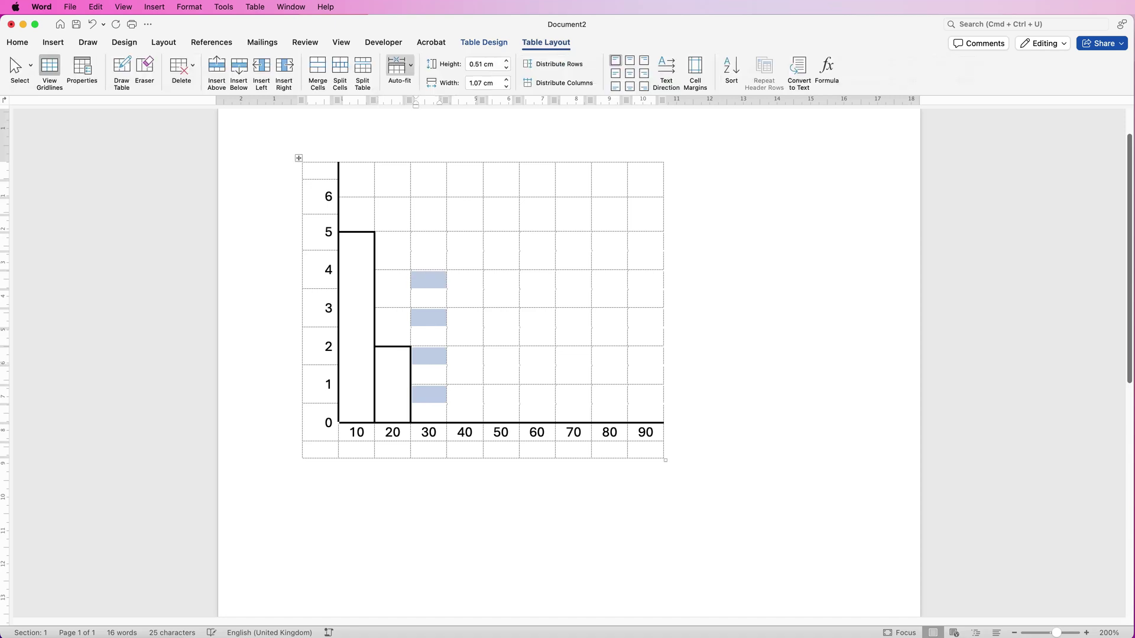
{"action": "left_click", "coordinate": [317, 70]}
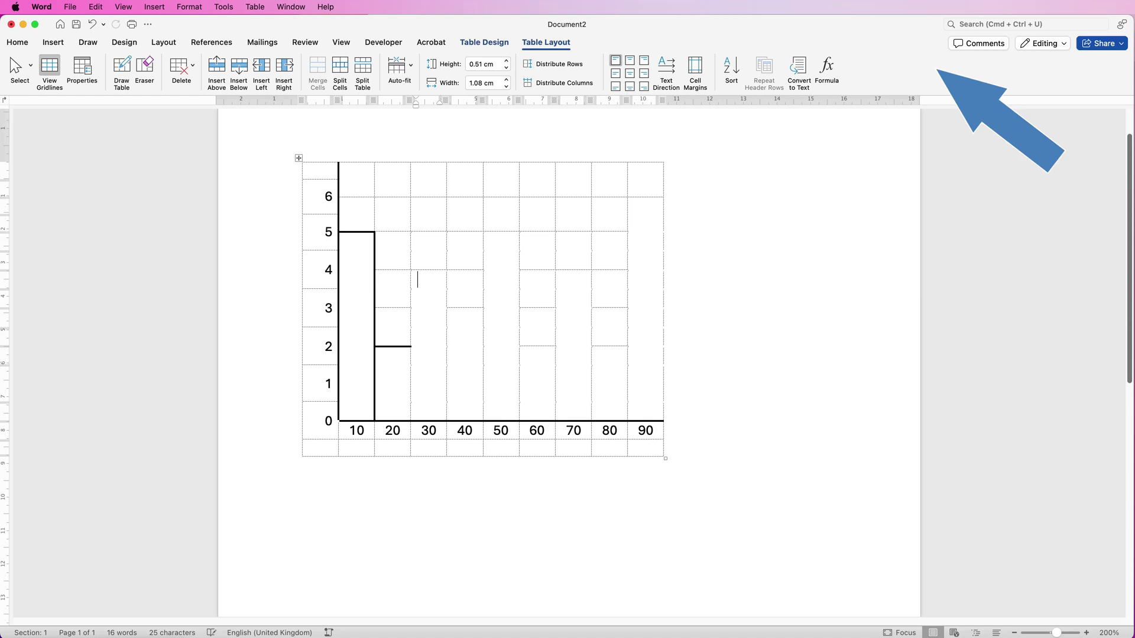
{"action": "left_click", "coordinate": [484, 42]}
{"action": "left_click", "coordinate": [936, 65]}
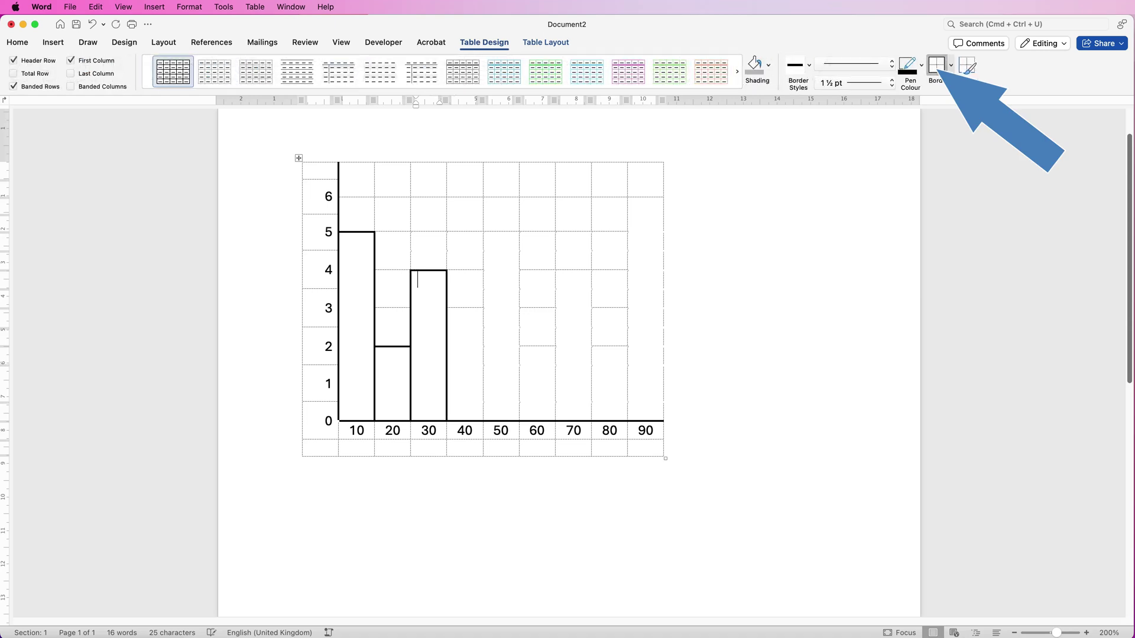
{"action": "left_click", "coordinate": [453, 318]}
- Outline the bars above 40 to 90 with heights 3, 5, 2, 4, 2 and 6
{"action": "left_click", "coordinate": [937, 65]}
{"action": "left_click", "coordinate": [489, 325]}
{"action": "left_click", "coordinate": [936, 65]}
{"action": "left_click", "coordinate": [537, 384]}
{"action": "left_click", "coordinate": [936, 65]}
{"action": "left_click", "coordinate": [562, 355]}
{"action": "left_click", "coordinate": [936, 65]}
{"action": "left_click", "coordinate": [609, 384]}
{"action": "left_click", "coordinate": [936, 65]}
{"action": "left_click", "coordinate": [345, 243]}
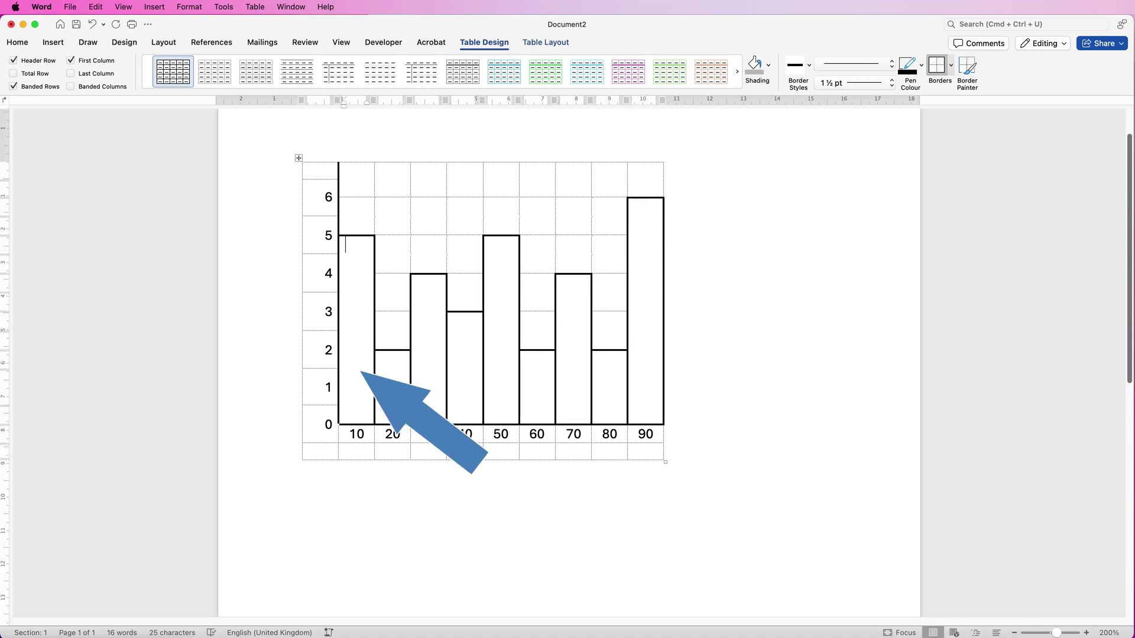
- Shade the 10 bar light grey and the 20, 40, 60 and 80 bars dark grey
{"action": "left_click", "coordinate": [768, 64]}
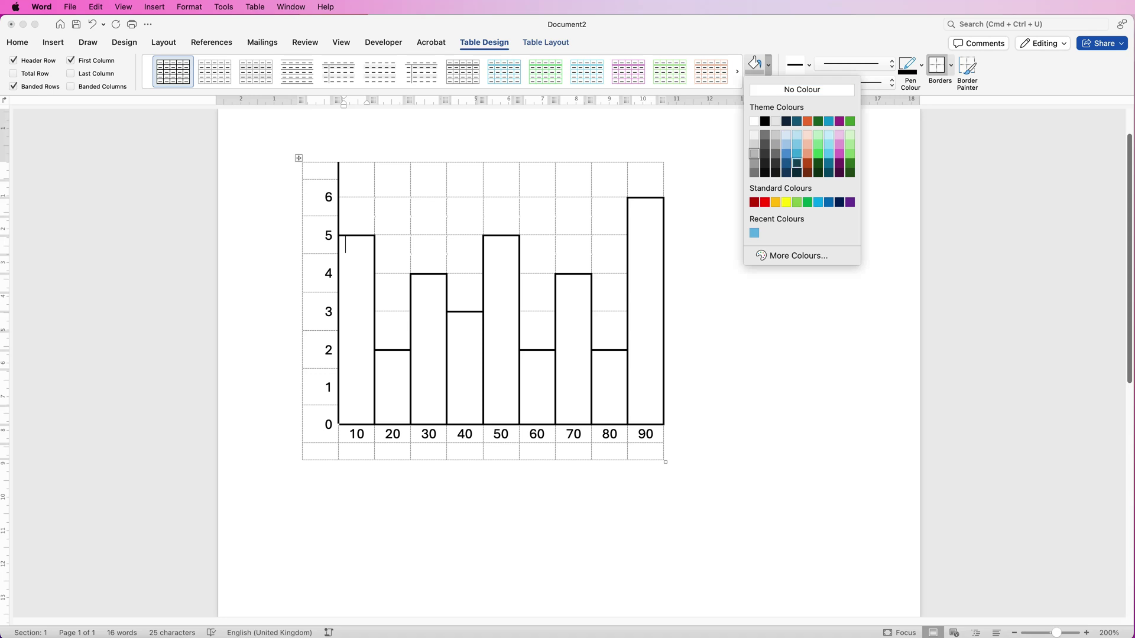
{"action": "left_click", "coordinate": [753, 153]}
{"action": "left_click", "coordinate": [381, 357]}
{"action": "left_click", "coordinate": [768, 64]}
{"action": "left_click", "coordinate": [764, 134]}
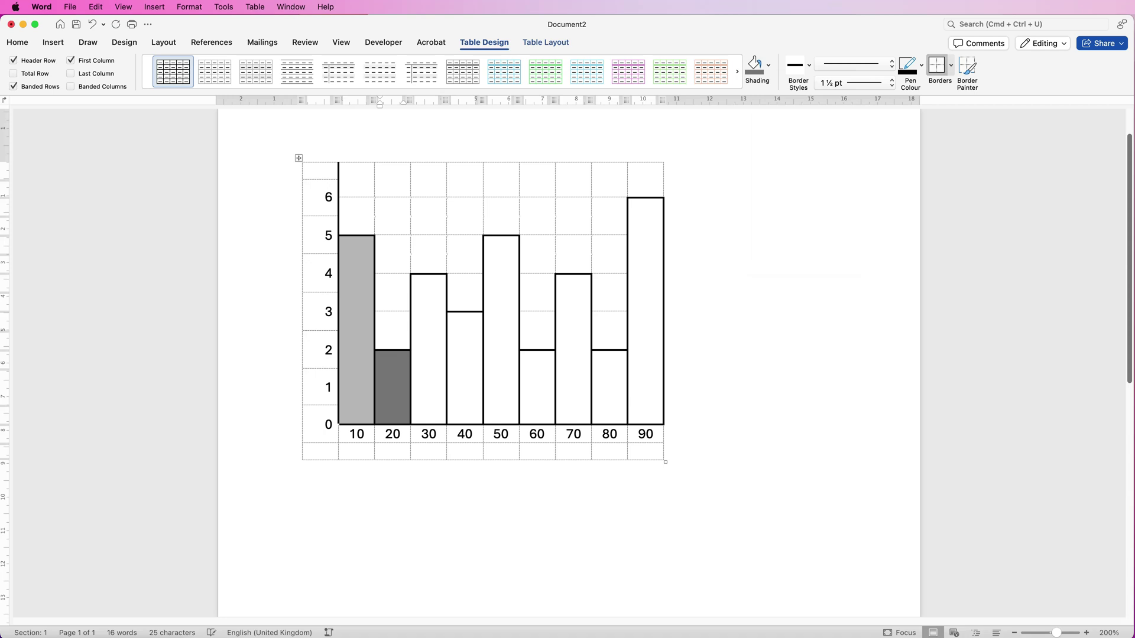
{"action": "left_click", "coordinate": [418, 286]}
{"action": "left_click", "coordinate": [454, 320]}
{"action": "left_click", "coordinate": [754, 64]}
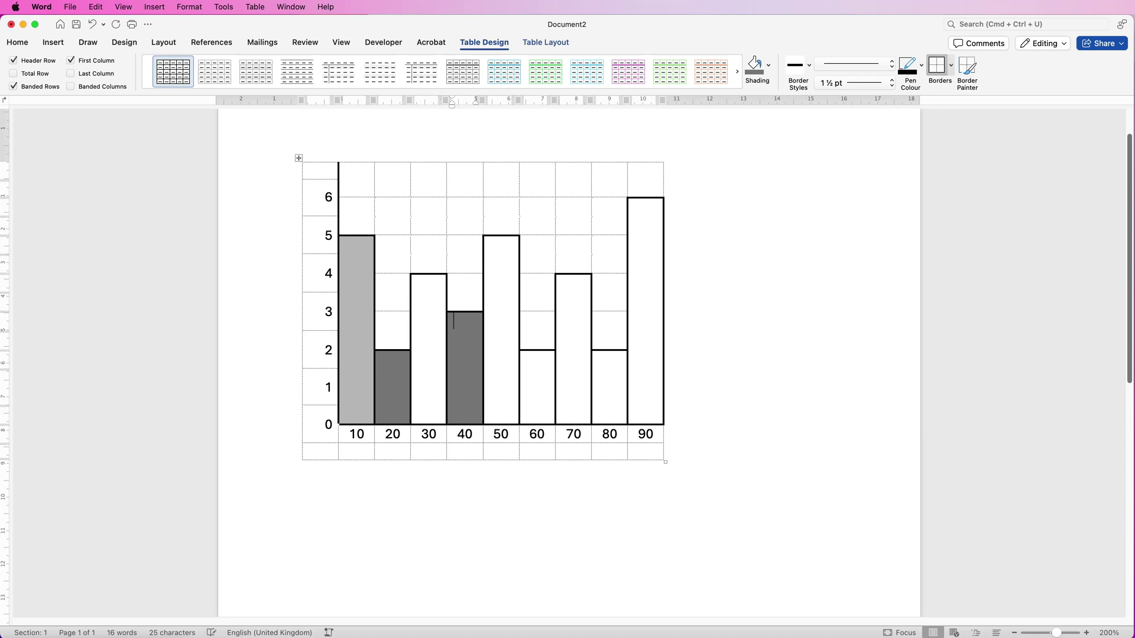
{"action": "left_click", "coordinate": [536, 387]}
{"action": "left_click", "coordinate": [754, 64]}
{"action": "left_click", "coordinate": [608, 387]}
{"action": "left_click", "coordinate": [754, 64]}
- Shade the 30, 50, 70 and 90 bars light grey
{"action": "left_click", "coordinate": [428, 387]}
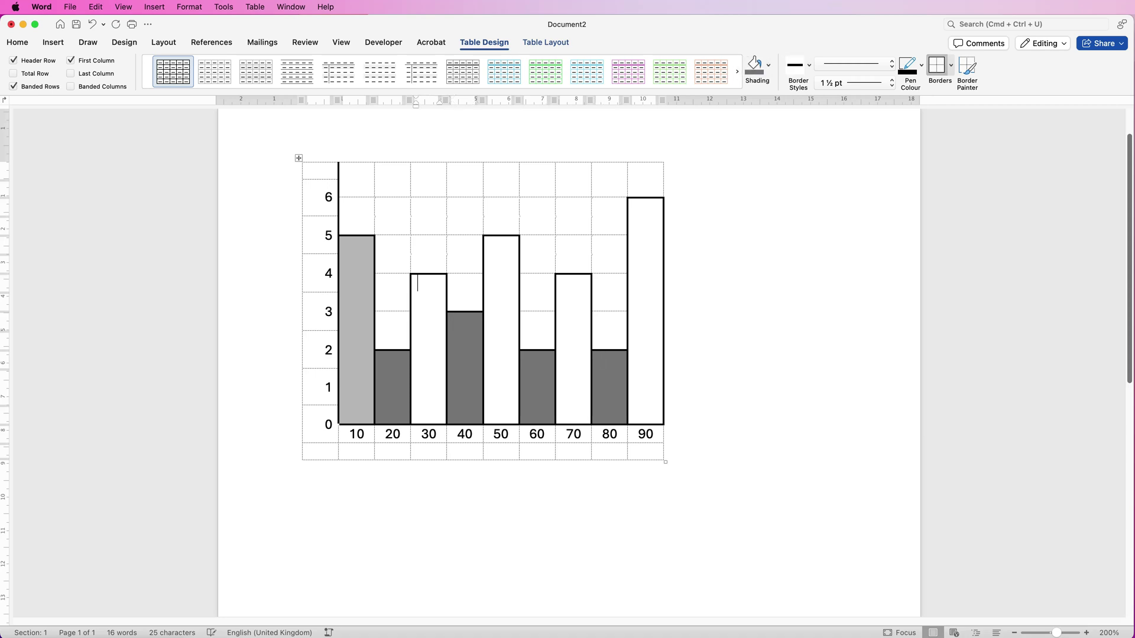
{"action": "left_click", "coordinate": [768, 64]}
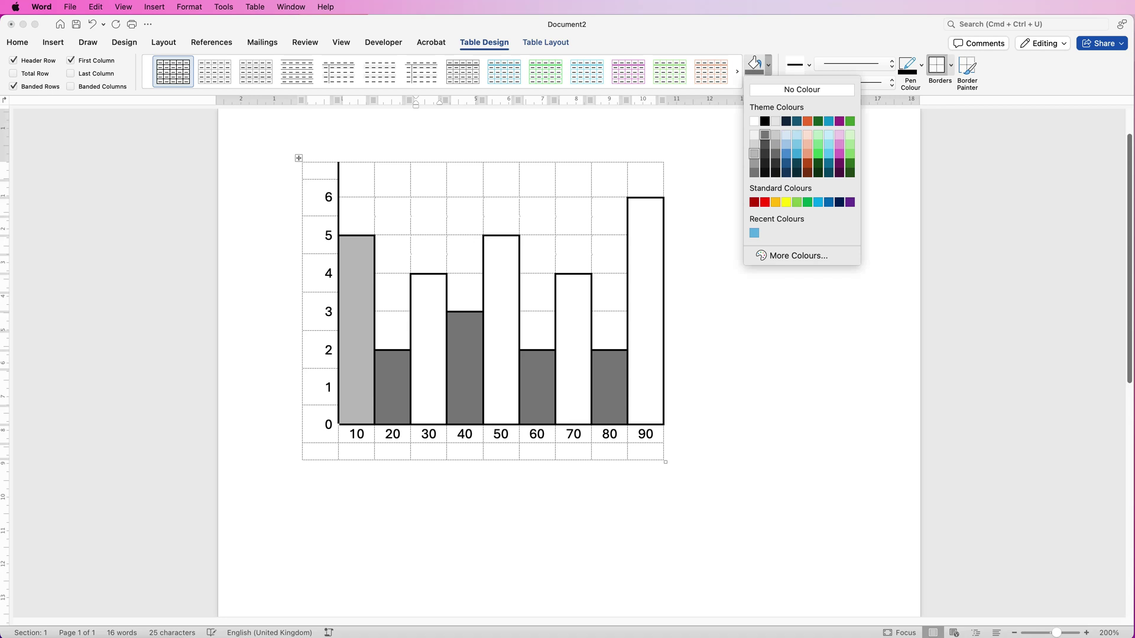
{"action": "left_click", "coordinate": [754, 154]}
{"action": "left_click", "coordinate": [489, 243]}
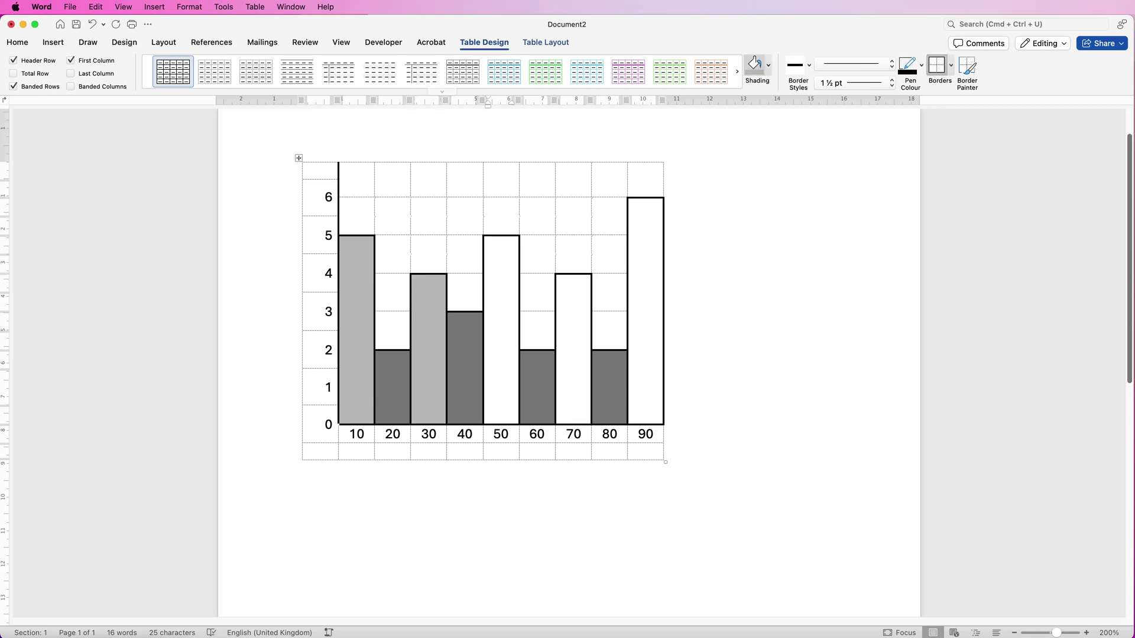
{"action": "left_click", "coordinate": [754, 65]}
{"action": "left_click", "coordinate": [562, 284]}
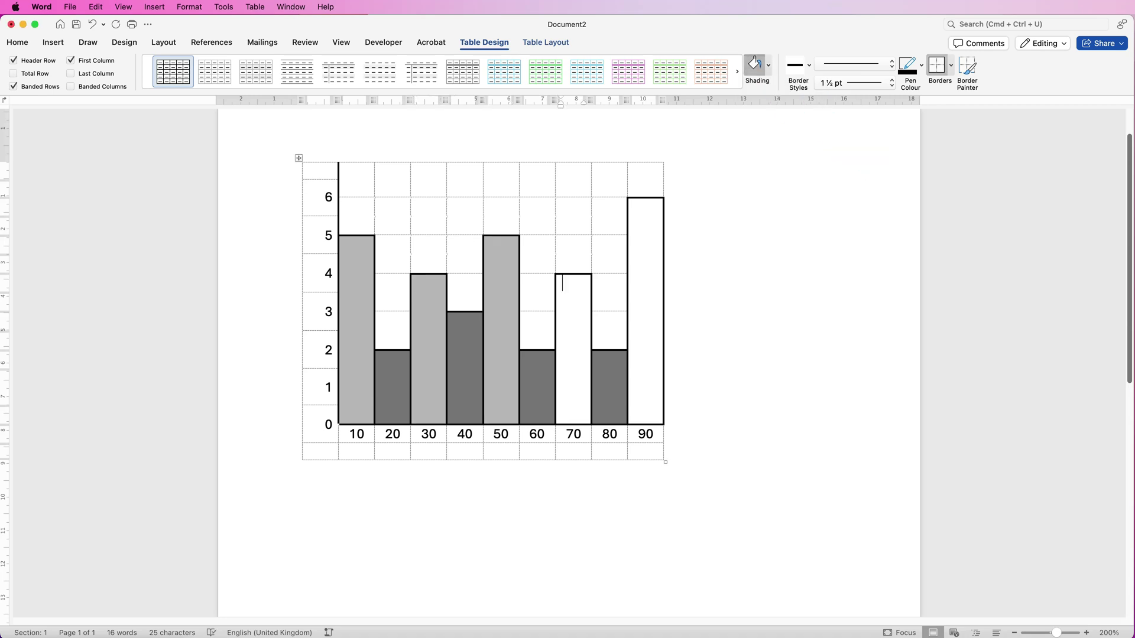
{"action": "left_click", "coordinate": [754, 65]}
{"action": "left_click", "coordinate": [638, 212]}
{"action": "left_click", "coordinate": [755, 65]}
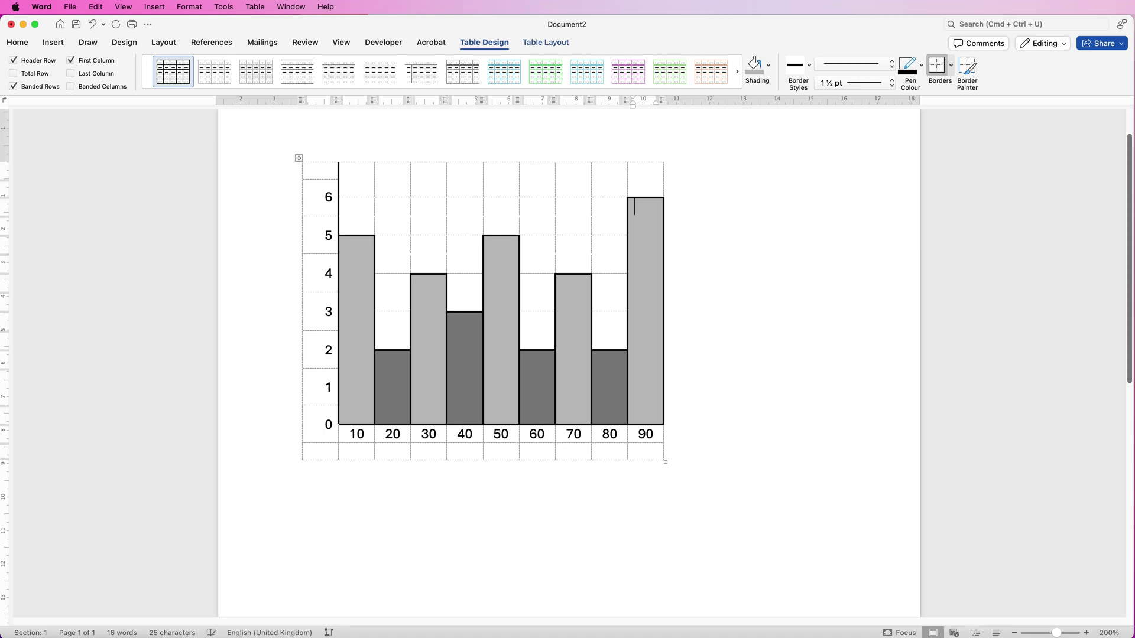
- Turn off View Gridlines and nudge the bar chart table into position
{"action": "left_click", "coordinate": [951, 65]}
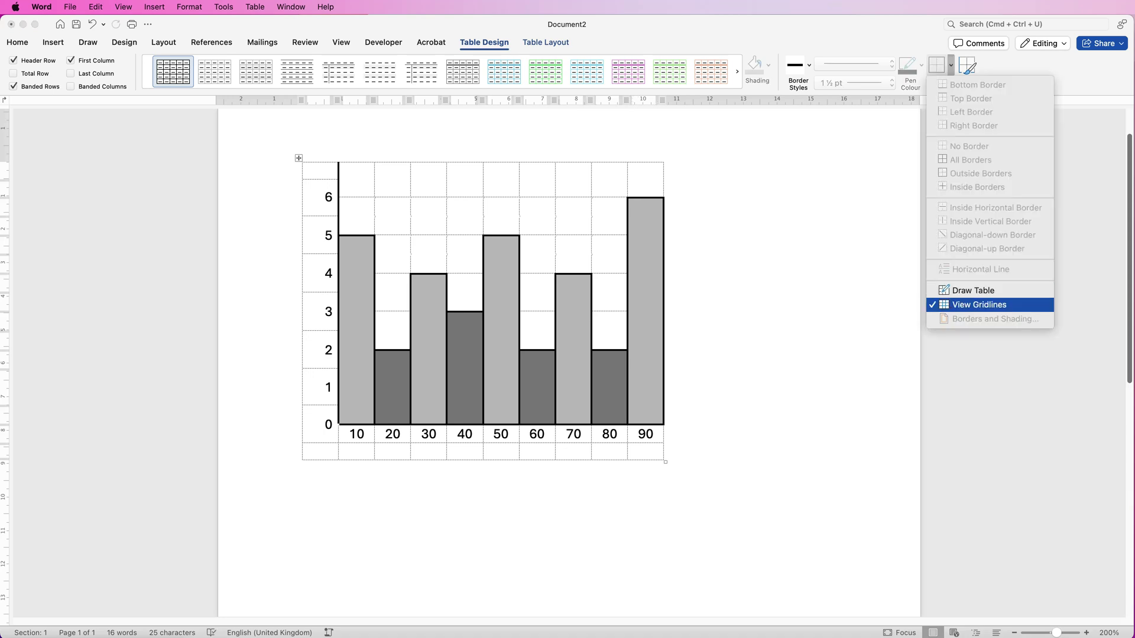
{"action": "left_click", "coordinate": [978, 304]}
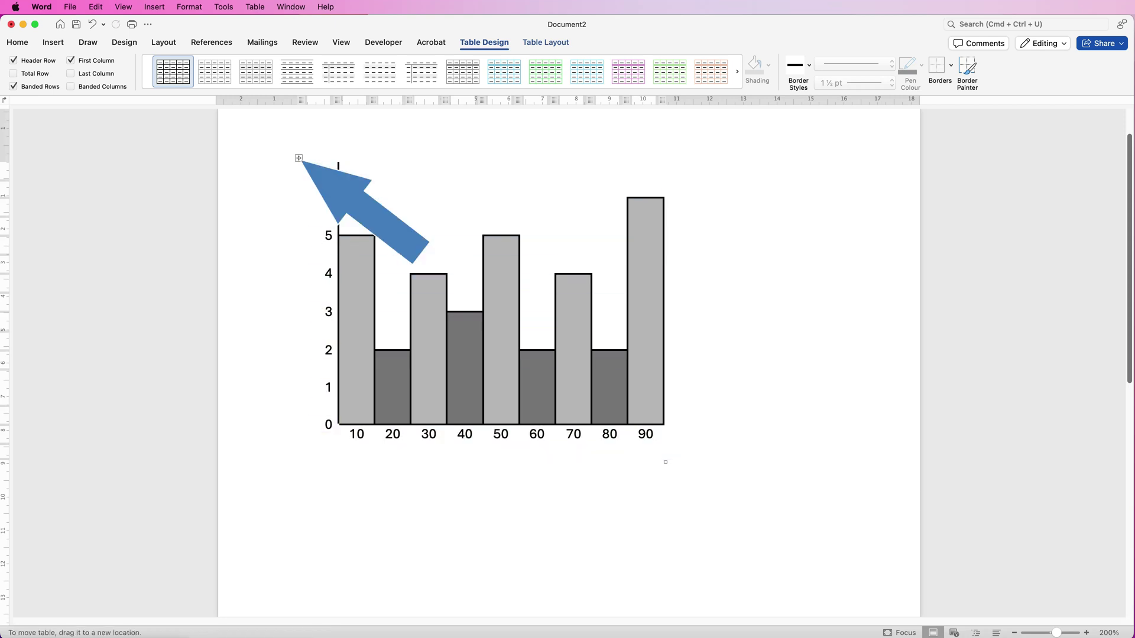
{"action": "mouse_move", "coordinate": [299, 158]}
{"action": "left_mouse_down"}
{"action": "mouse_move", "coordinate": [434, 161]}
{"action": "mouse_move", "coordinate": [449, 212]}
{"action": "mouse_move", "coordinate": [333, 156]}
{"action": "mouse_move", "coordinate": [299, 147]}
{"action": "mouse_move", "coordinate": [298, 157]}
{"action": "left_mouse_up"}
- Insert a 10x8 table below the bar chart and set its cell size to 1 for square cells
{"action": "scroll", "coordinate": [567, 354], "scroll_direction": "down", "scroll_amount": 6}
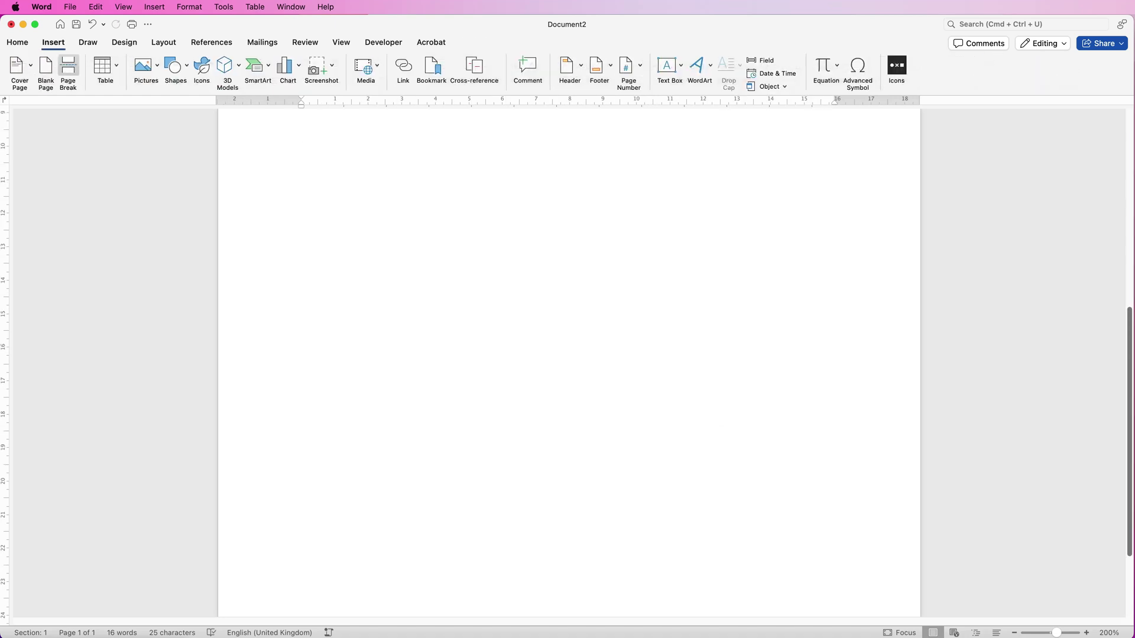
{"action": "left_click", "coordinate": [104, 66]}
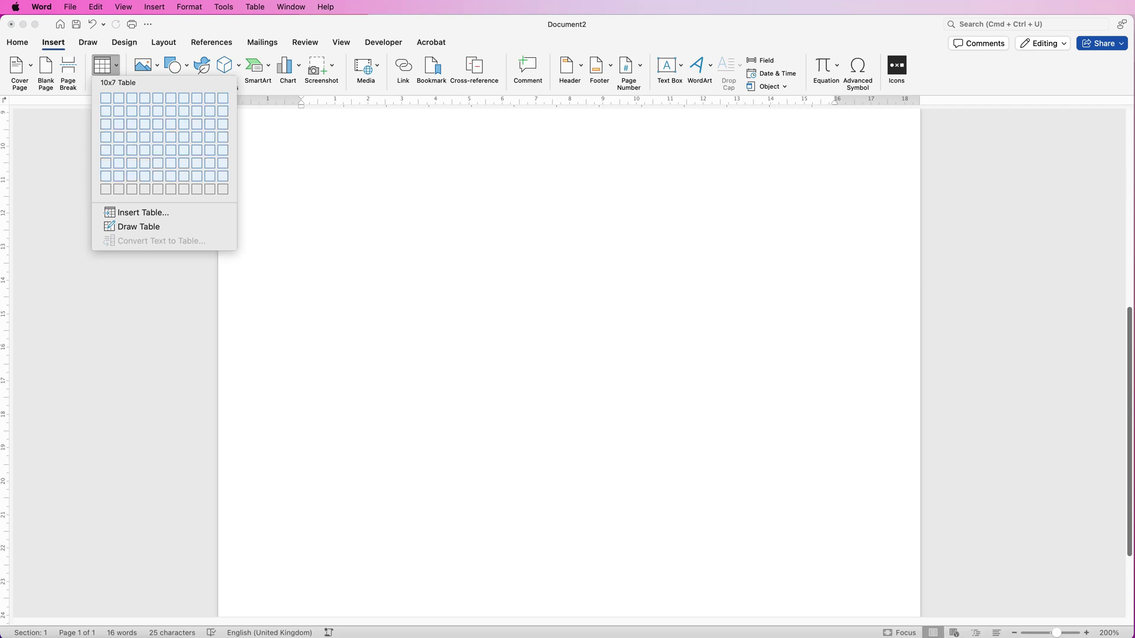
{"action": "left_click", "coordinate": [223, 189]}
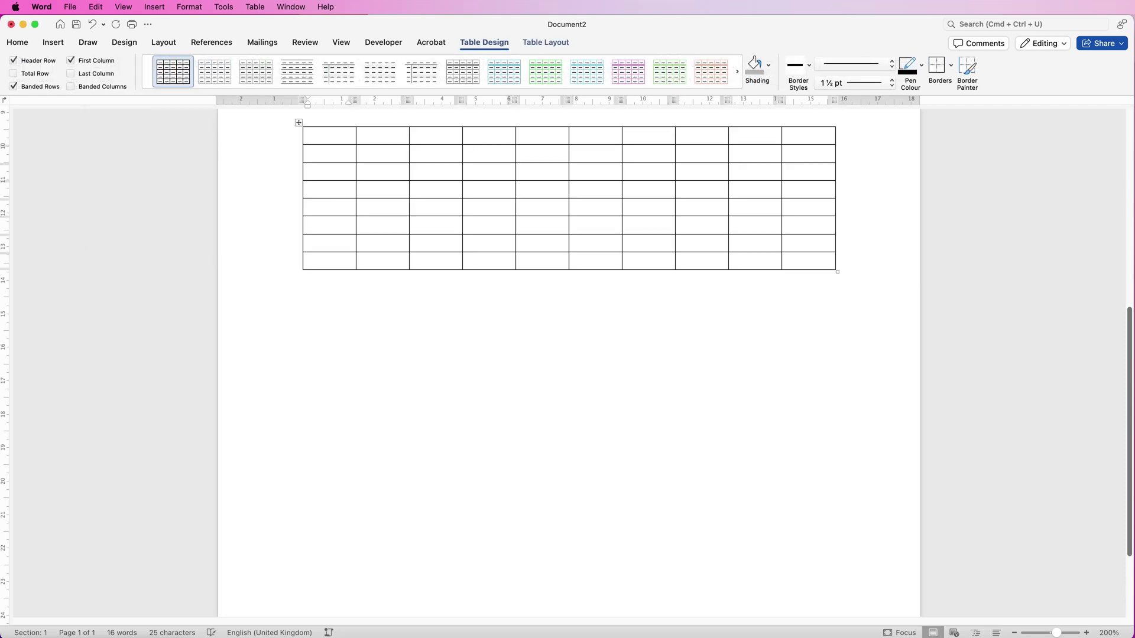
{"action": "left_click", "coordinate": [545, 42]}
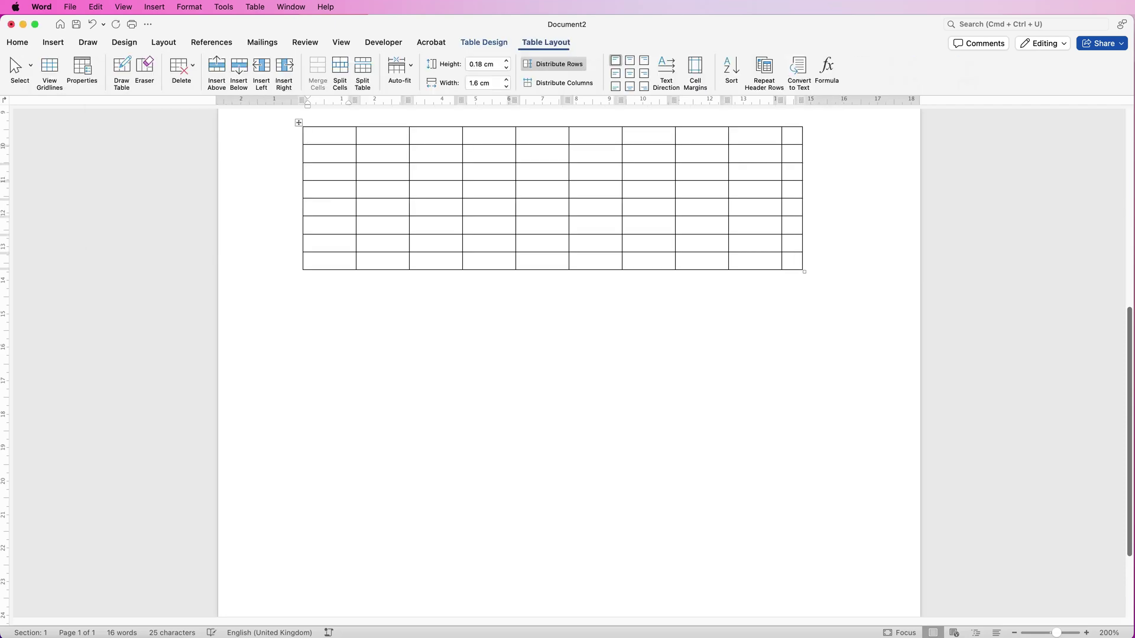
{"action": "left_click", "coordinate": [558, 81]}
{"action": "left_click", "coordinate": [298, 123]}
{"action": "left_click", "coordinate": [488, 63]}
{"action": "type", "text": "1"}
{"action": "key", "text": "Return"}
{"action": "left_click", "coordinate": [484, 42]}
- Give the grid thick left and bottom axis borders and split each cell into two rows
{"action": "mouse_move", "coordinate": [354, 136]}
{"action": "left_mouse_down"}
{"action": "mouse_move", "coordinate": [403, 279]}
{"action": "mouse_move", "coordinate": [644, 355]}
{"action": "left_mouse_up"}
{"action": "left_click", "coordinate": [950, 65]}
{"action": "left_click", "coordinate": [975, 108]}
{"action": "left_click", "coordinate": [975, 83]}
{"action": "left_click", "coordinate": [546, 42]}
{"action": "left_click", "coordinate": [340, 71]}
{"action": "left_click", "coordinate": [793, 273]}
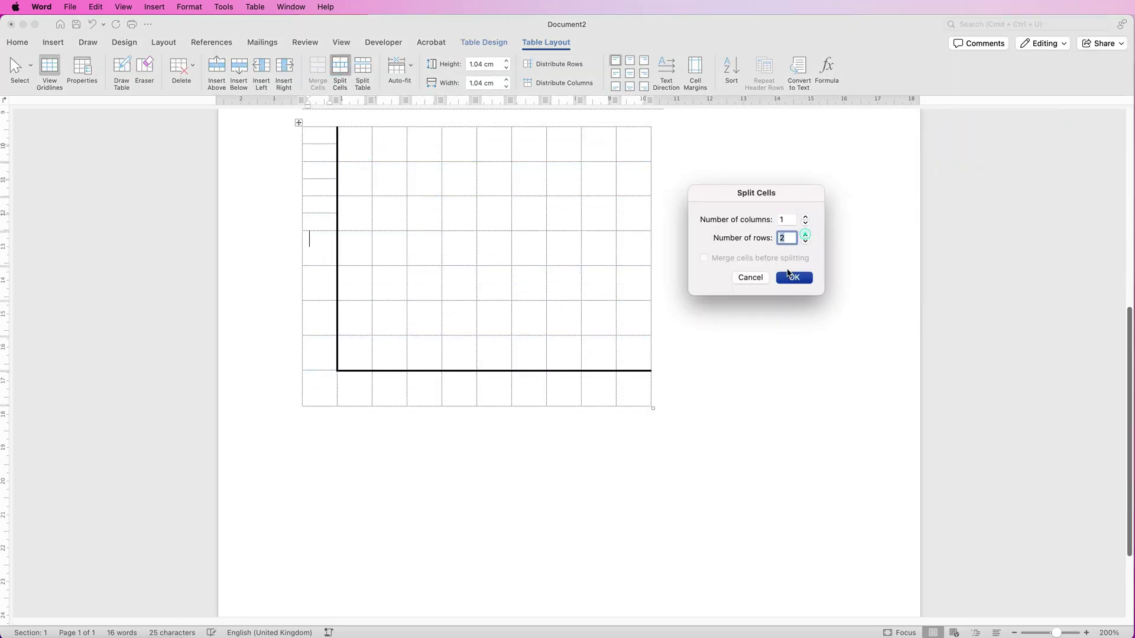
- Add a bottom border along one row of the grid
{"action": "left_click", "coordinate": [321, 141]}
{"action": "left_click", "coordinate": [484, 42]}
{"action": "left_click_drag", "start_coordinate": [343, 387], "coordinate": [647, 387]}
{"action": "left_click", "coordinate": [951, 65]}
{"action": "left_click", "coordinate": [978, 85]}
- Label the left axis 0–6 with centred numbers and type 10 to 90 along the bottom row
{"action": "left_click", "coordinate": [327, 371]}
{"action": "type", "text": "0"}
{"action": "left_click_drag", "start_coordinate": [320, 161], "coordinate": [319, 371]}
{"action": "left_click", "coordinate": [545, 42]}
{"action": "left_click", "coordinate": [629, 73]}
{"action": "left_click", "coordinate": [352, 381]}
{"action": "type", "text": "10\t20\t30\t40\t50\t60\t70\t80\t90"}
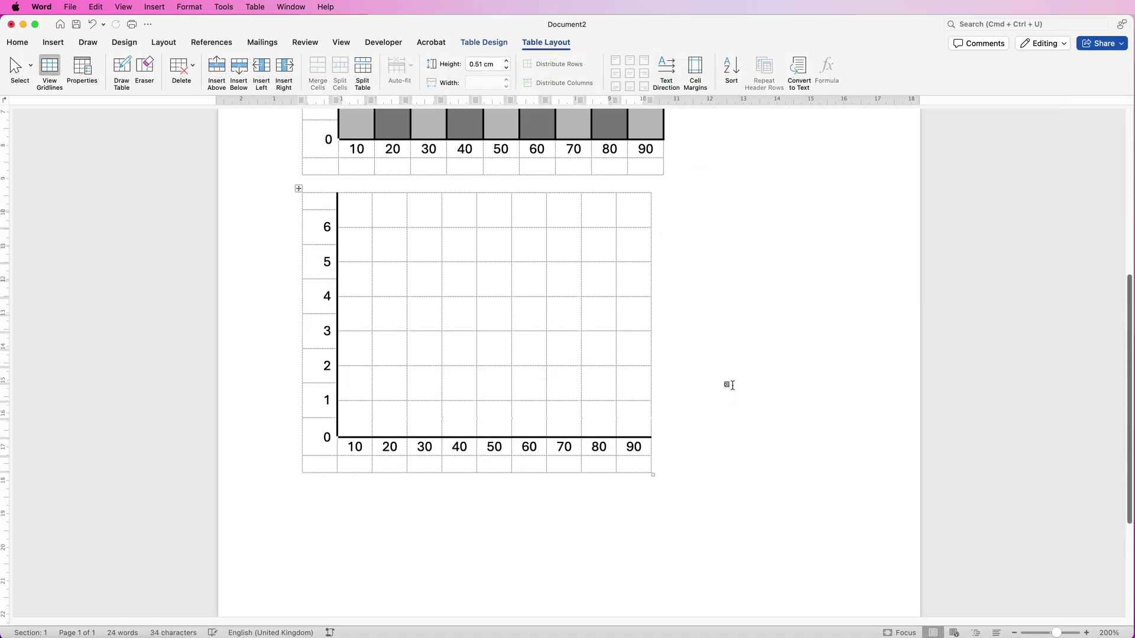
- Draw a straight line on the grid from height 1 up to height 3
{"action": "left_click", "coordinate": [53, 43]}
{"action": "left_click", "coordinate": [187, 69]}
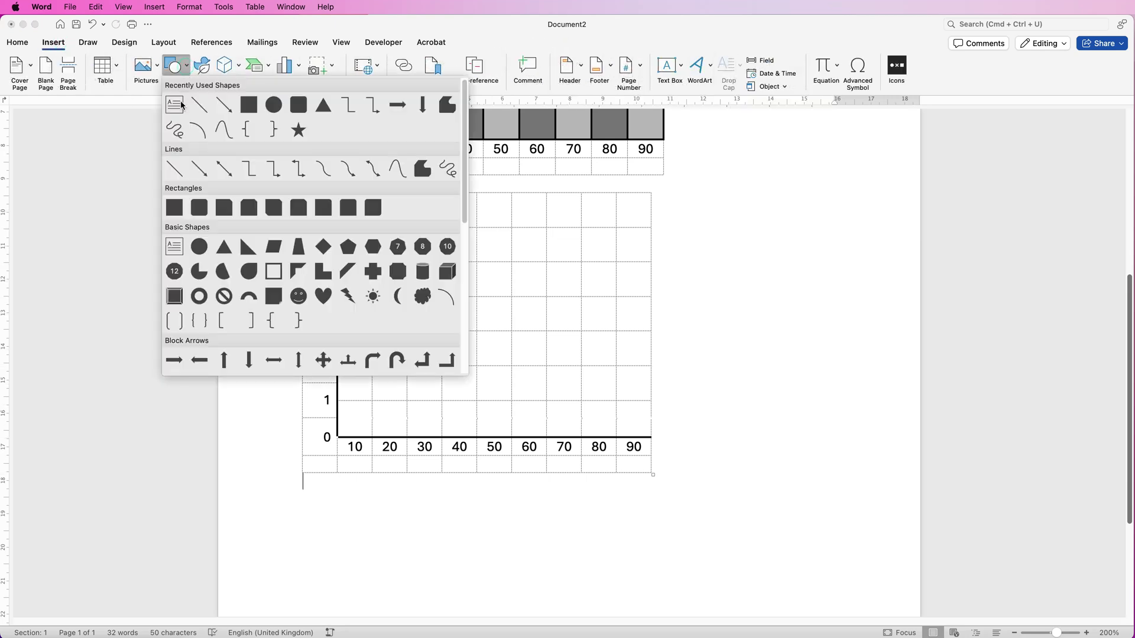
{"action": "left_click", "coordinate": [175, 170]}
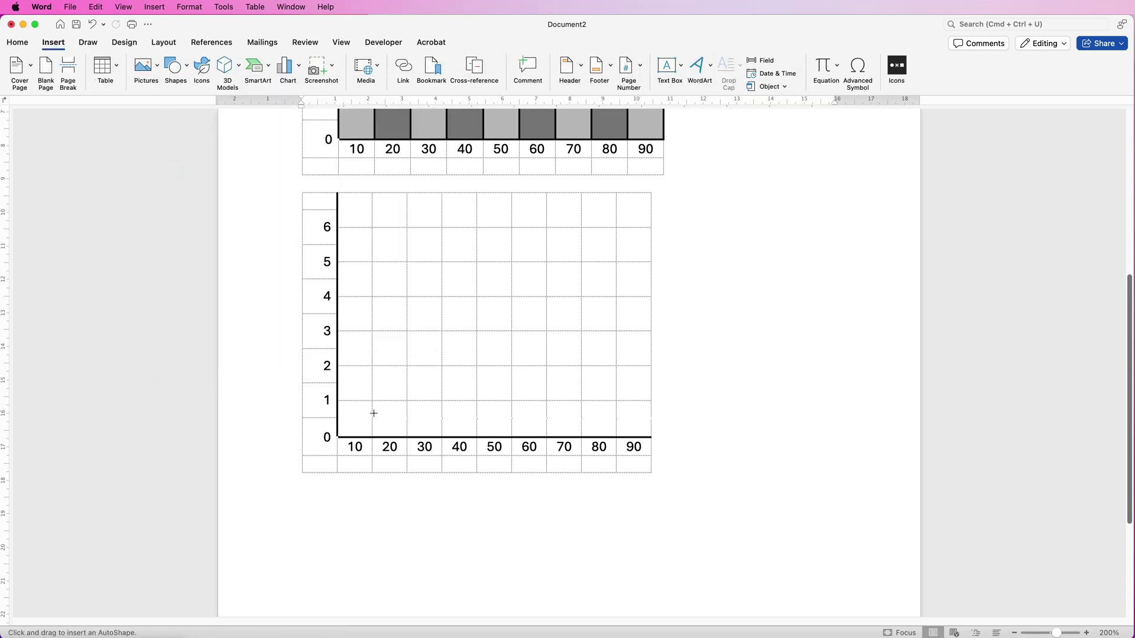
{"action": "mouse_move", "coordinate": [372, 402]}
{"action": "left_mouse_down"}
{"action": "mouse_move", "coordinate": [438, 337]}
{"action": "mouse_move", "coordinate": [437, 323]}
{"action": "mouse_move", "coordinate": [444, 355]}
{"action": "left_mouse_up"}
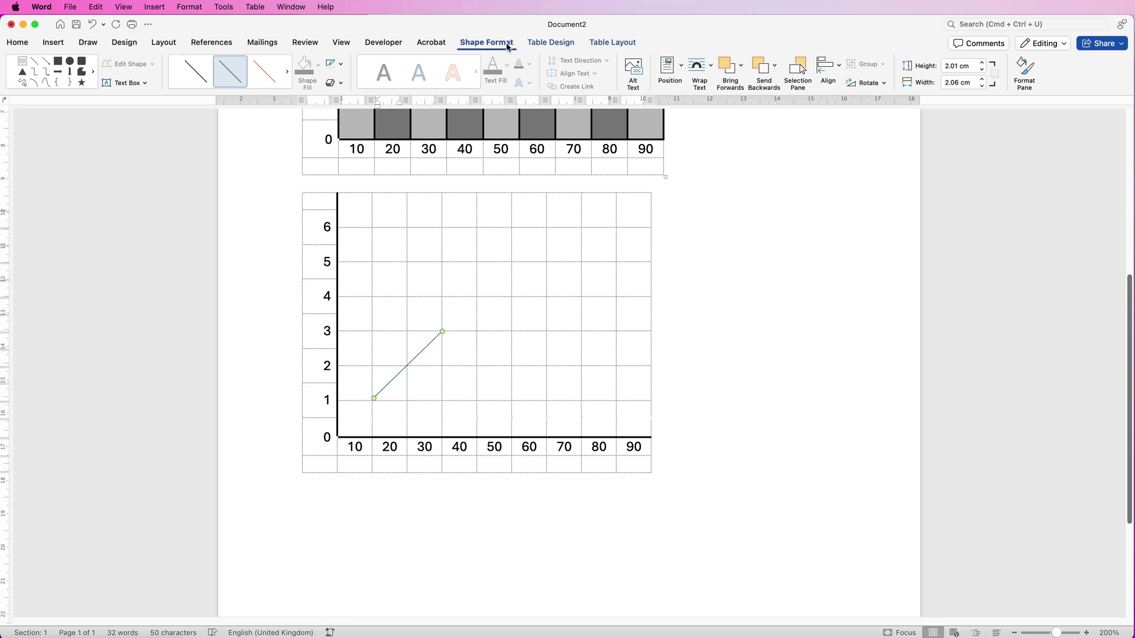
- Make the line 1½ pt thick and black
{"action": "left_click", "coordinate": [341, 67]}
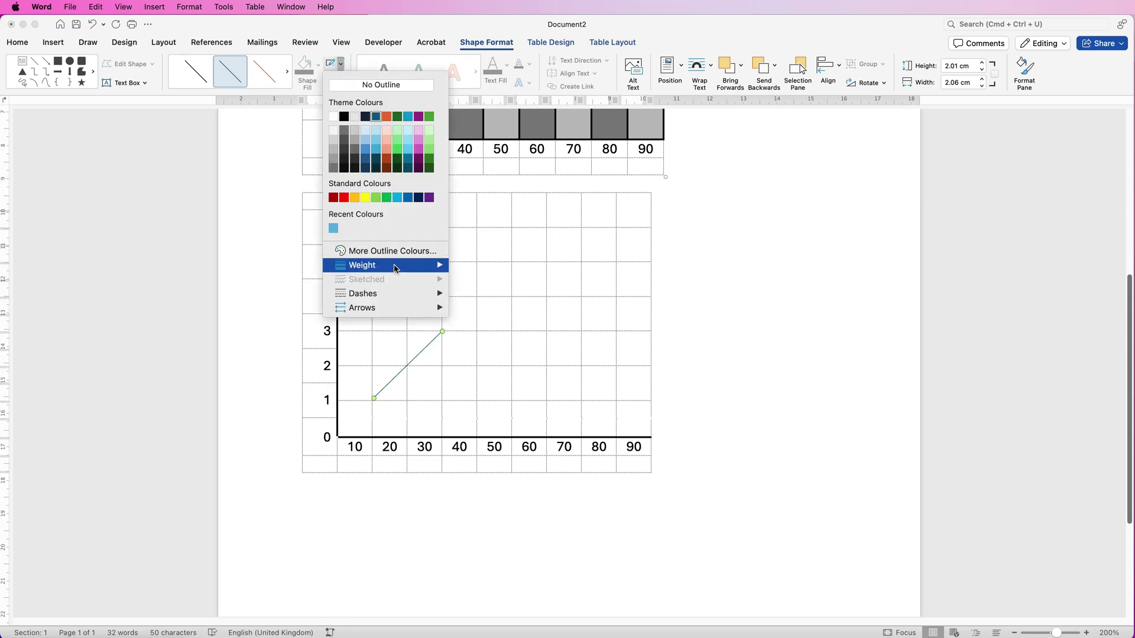
{"action": "mouse_move", "coordinate": [396, 267]}
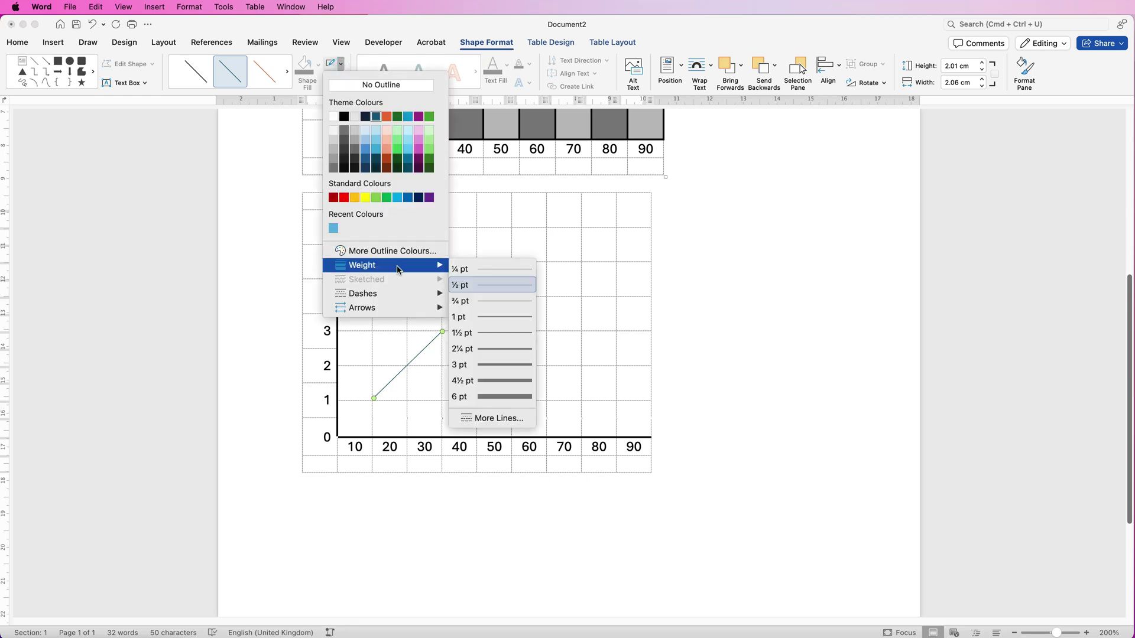
{"action": "left_click", "coordinate": [487, 331]}
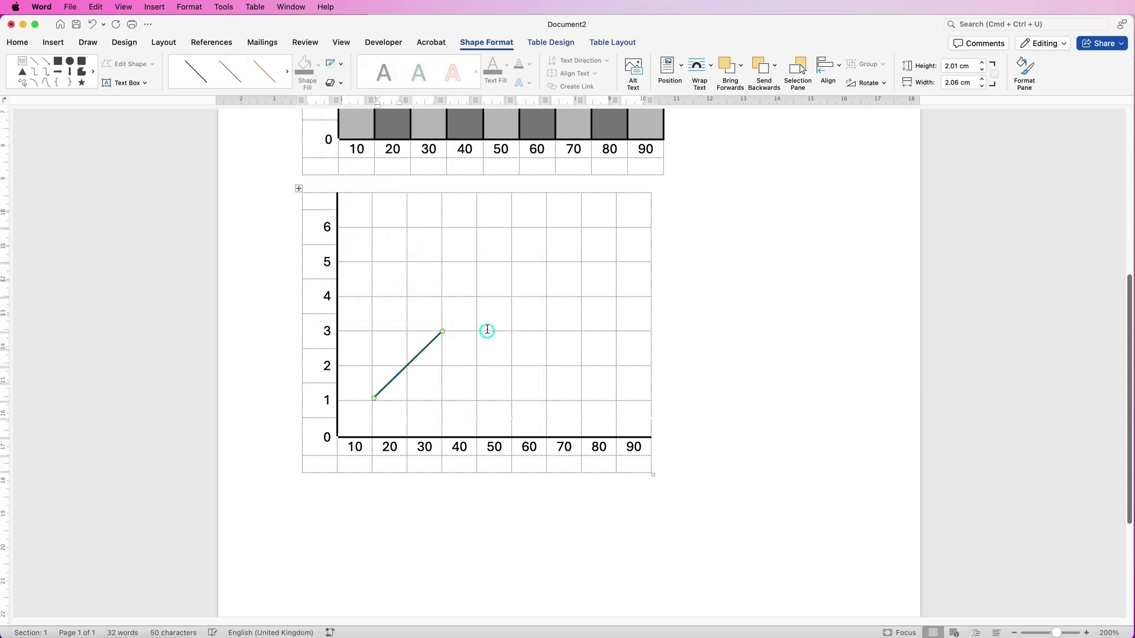
{"action": "left_click", "coordinate": [341, 65]}
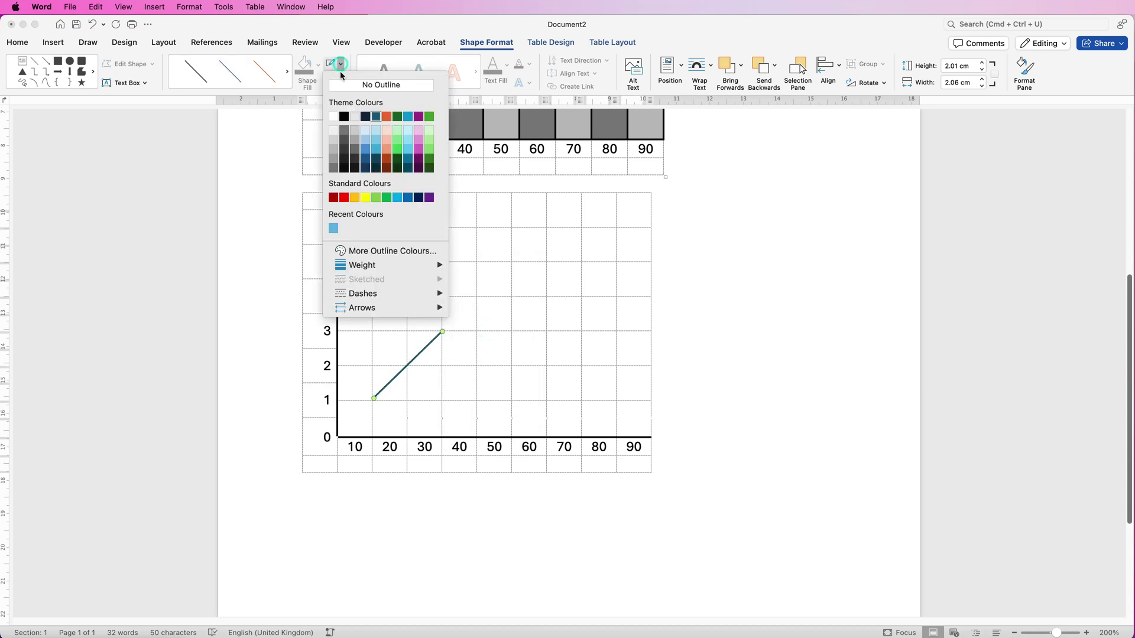
{"action": "left_click", "coordinate": [344, 117]}
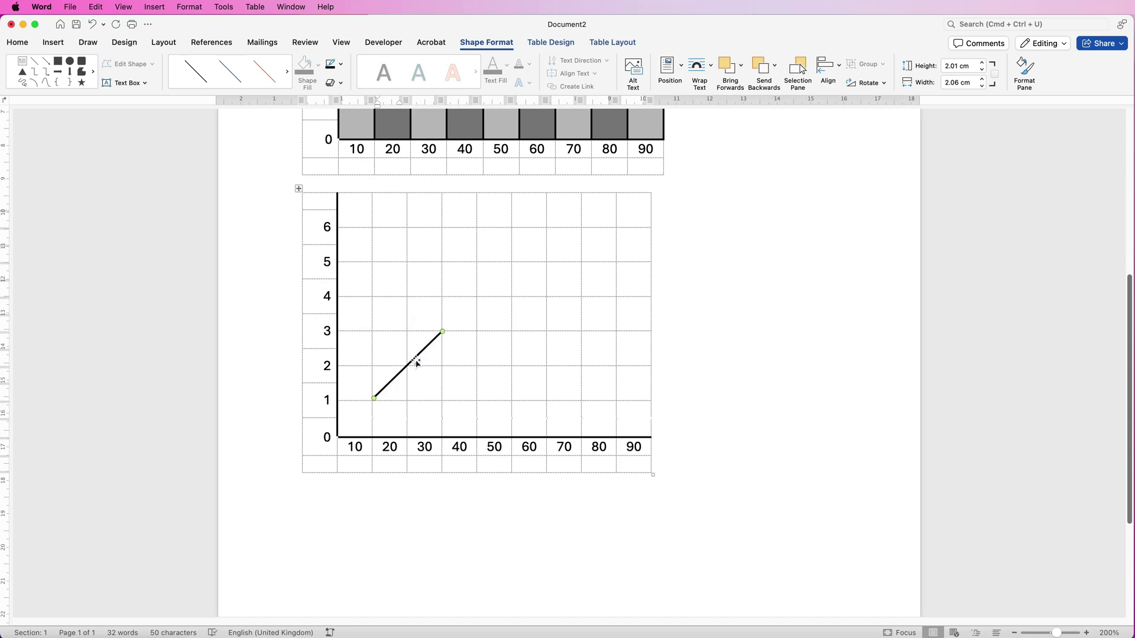
- Paste a copy of the line running from the peak at 3 down to height 2
{"action": "left_click", "coordinate": [471, 360]}
{"action": "key", "text": "super+v"}
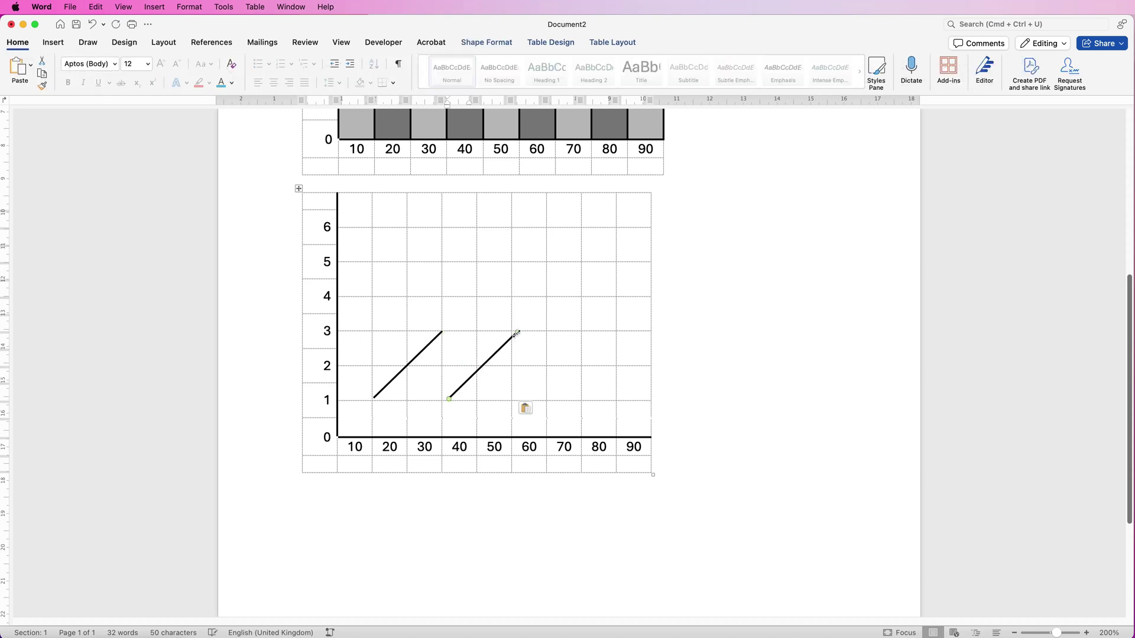
{"action": "left_click_drag", "start_coordinate": [516, 333], "coordinate": [442, 331]}
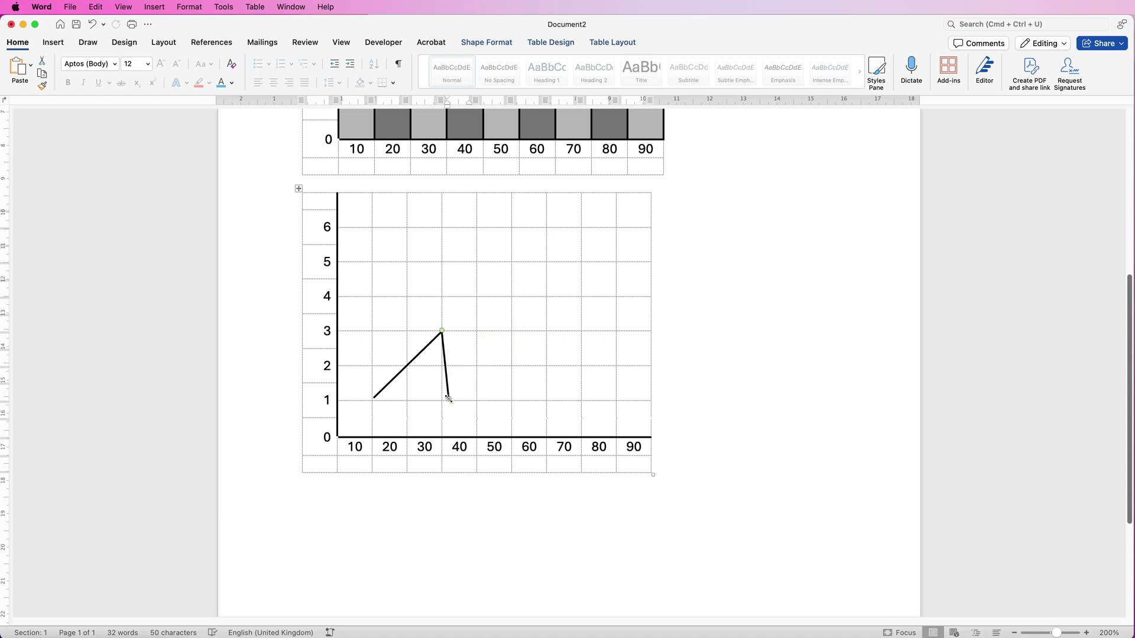
{"action": "left_click_drag", "start_coordinate": [449, 399], "coordinate": [476, 366]}
- Add two more pasted segments, rising to height 4 and falling back to 2
{"action": "left_click", "coordinate": [541, 344]}
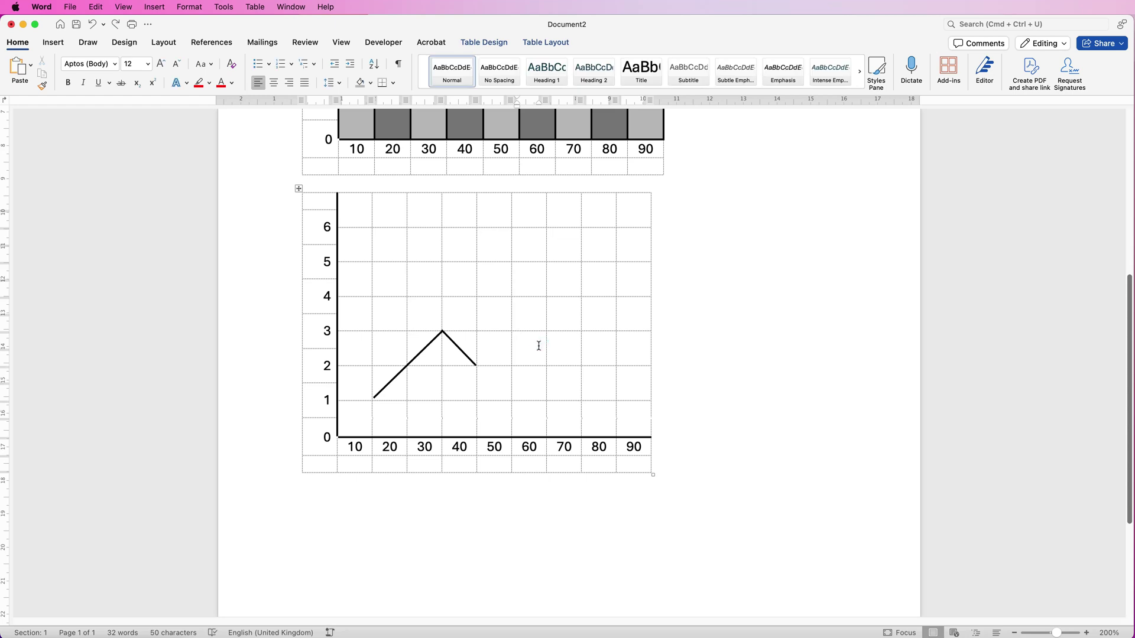
{"action": "key", "text": "super+v"}
{"action": "left_click_drag", "start_coordinate": [586, 332], "coordinate": [477, 366]}
{"action": "left_click_drag", "start_coordinate": [519, 398], "coordinate": [547, 296]}
{"action": "key", "text": "super+v"}
{"action": "left_click_drag", "start_coordinate": [624, 329], "coordinate": [547, 296]}
{"action": "left_click_drag", "start_coordinate": [552, 399], "coordinate": [580, 366]}
- Snap the first segment's lower end exactly onto height 1
{"action": "left_click", "coordinate": [472, 372]}
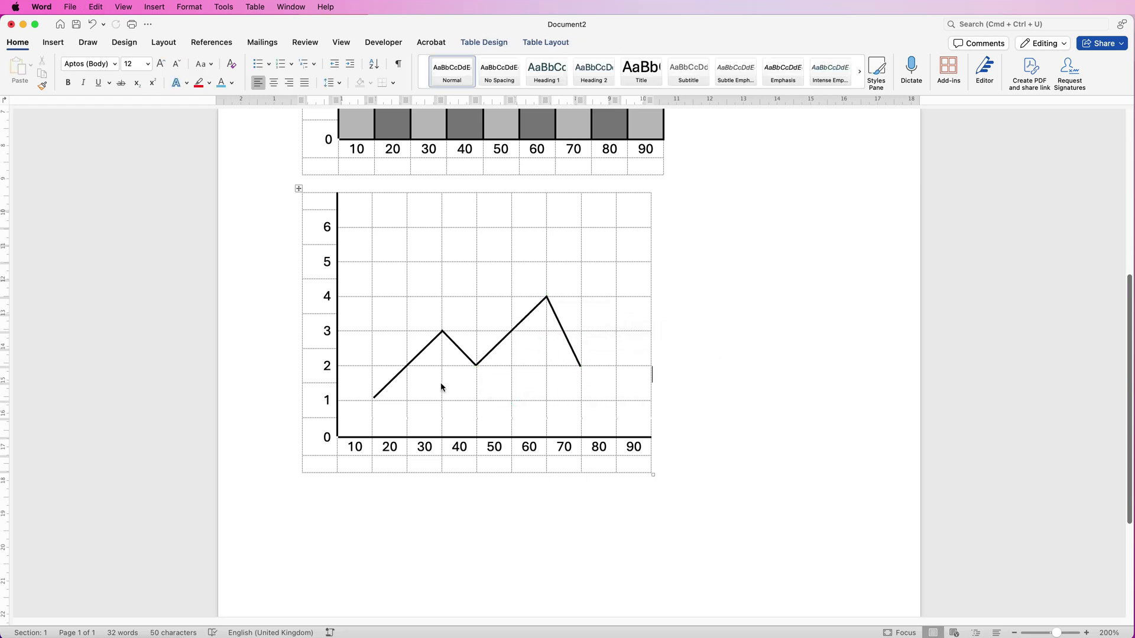
{"action": "left_click", "coordinate": [379, 393]}
{"action": "left_click_drag", "start_coordinate": [373, 398], "coordinate": [372, 401]}
{"action": "left_click", "coordinate": [695, 346]}
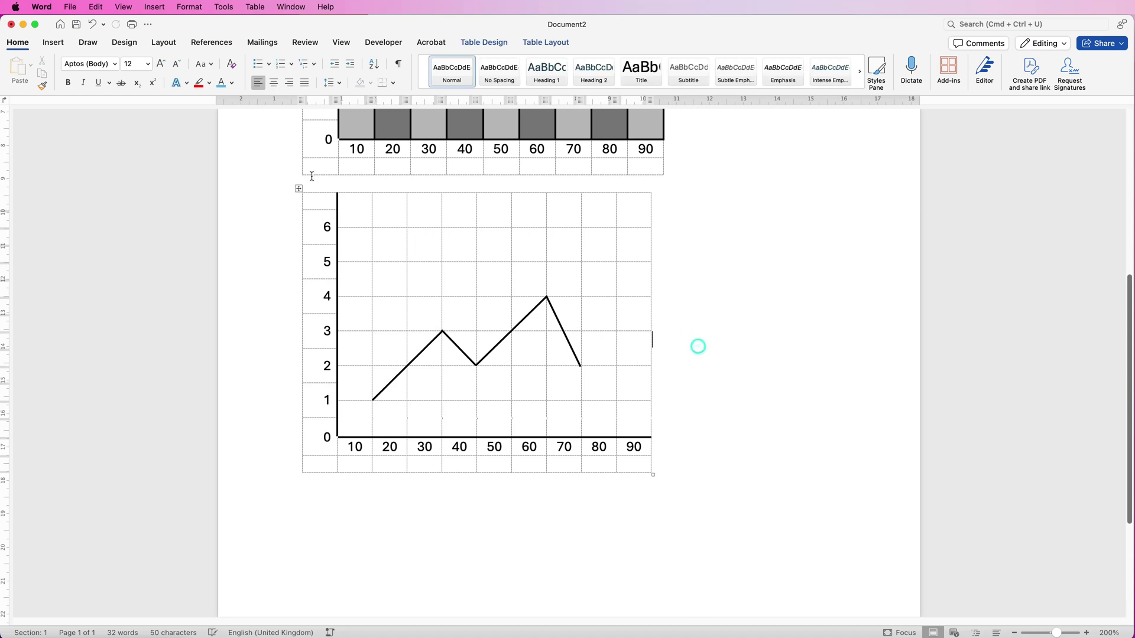
{"action": "left_click", "coordinate": [54, 43]}
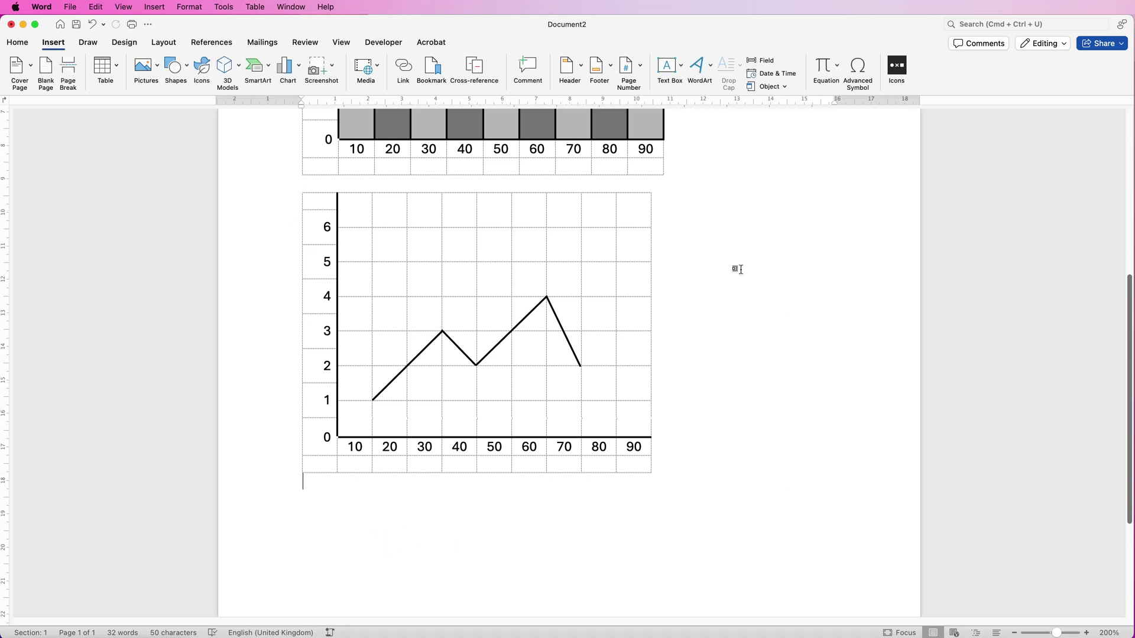
- Draw a small circle beside the graph with no outline and black fill
{"action": "left_click", "coordinate": [187, 73]}
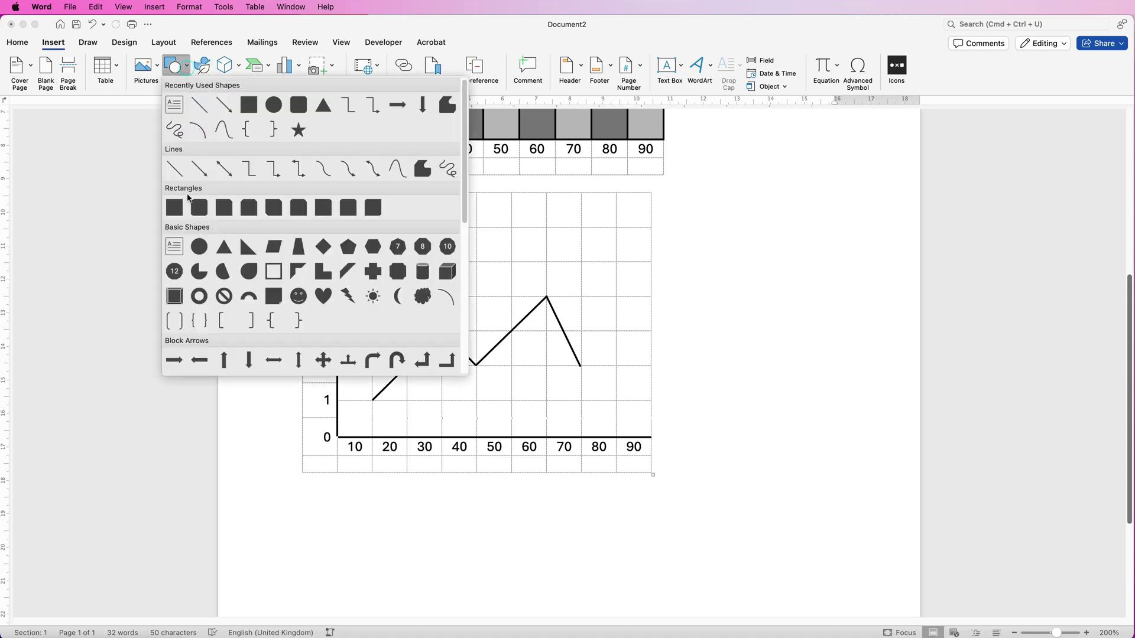
{"action": "left_click", "coordinate": [197, 250]}
{"action": "key", "text": "Escape"}
{"action": "mouse_move", "coordinate": [704, 315]}
{"action": "left_mouse_down"}
{"action": "mouse_move", "coordinate": [730, 355]}
{"action": "mouse_move", "coordinate": [717, 325]}
{"action": "left_mouse_up"}
{"action": "left_click", "coordinate": [341, 66]}
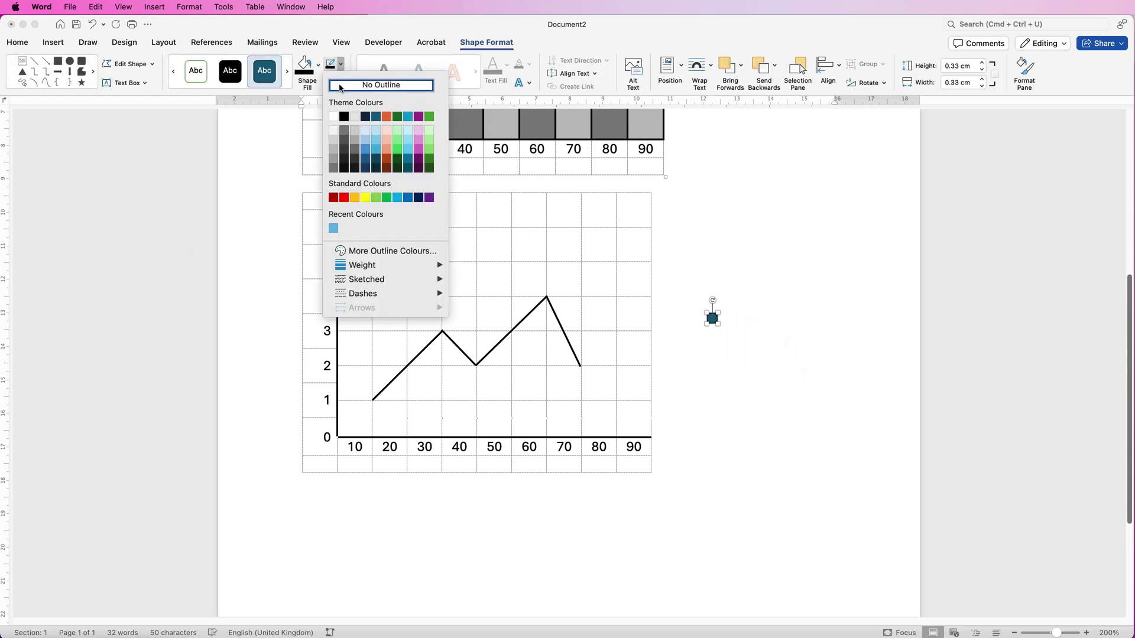
{"action": "left_click", "coordinate": [339, 87]}
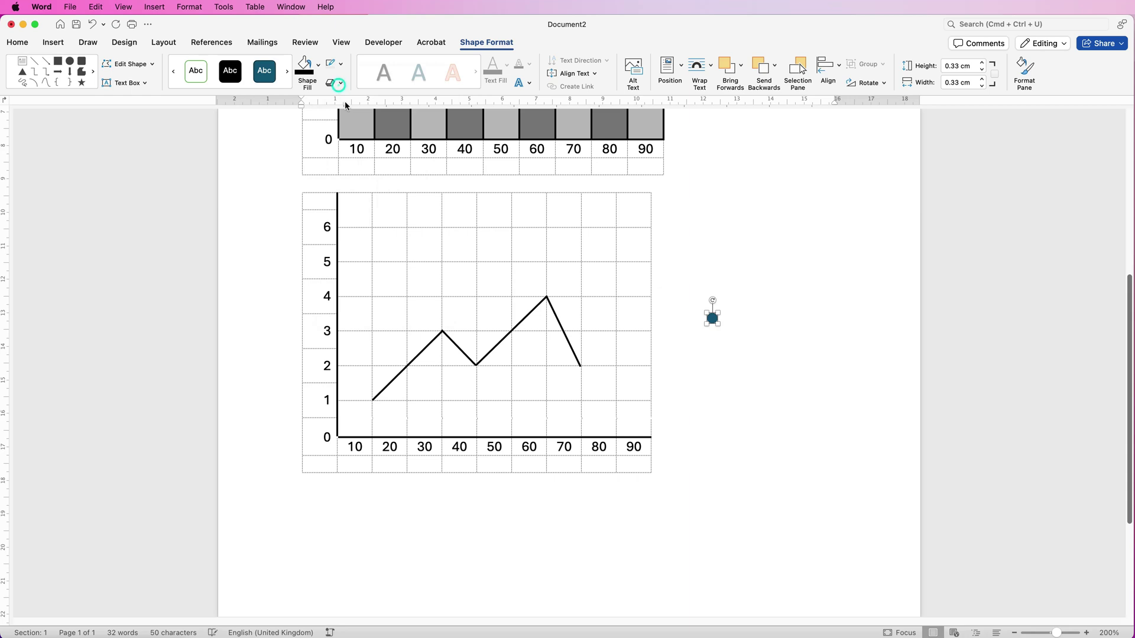
{"action": "left_click", "coordinate": [314, 73]}
- Shrink the circle to a small dot and copy it onto a zigzag corner
{"action": "scroll", "coordinate": [708, 312], "scroll_direction": "up", "scroll_amount": 5}
{"action": "left_click_drag", "start_coordinate": [1036, 622], "coordinate": [873, 591]}
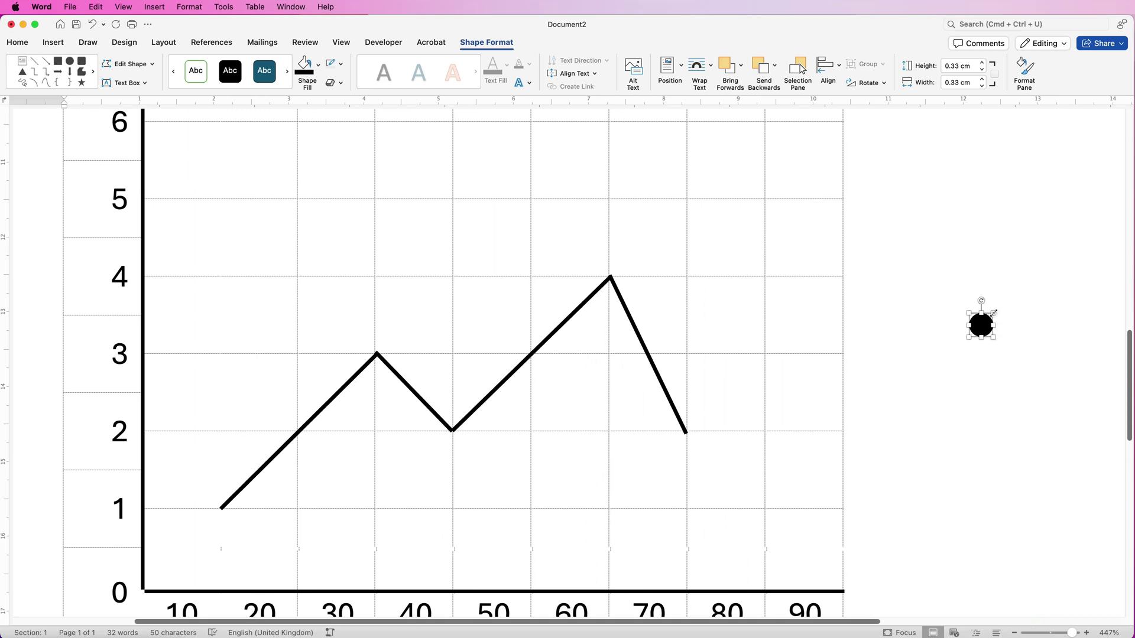
{"action": "left_click_drag", "start_coordinate": [993, 312], "coordinate": [610, 279]}
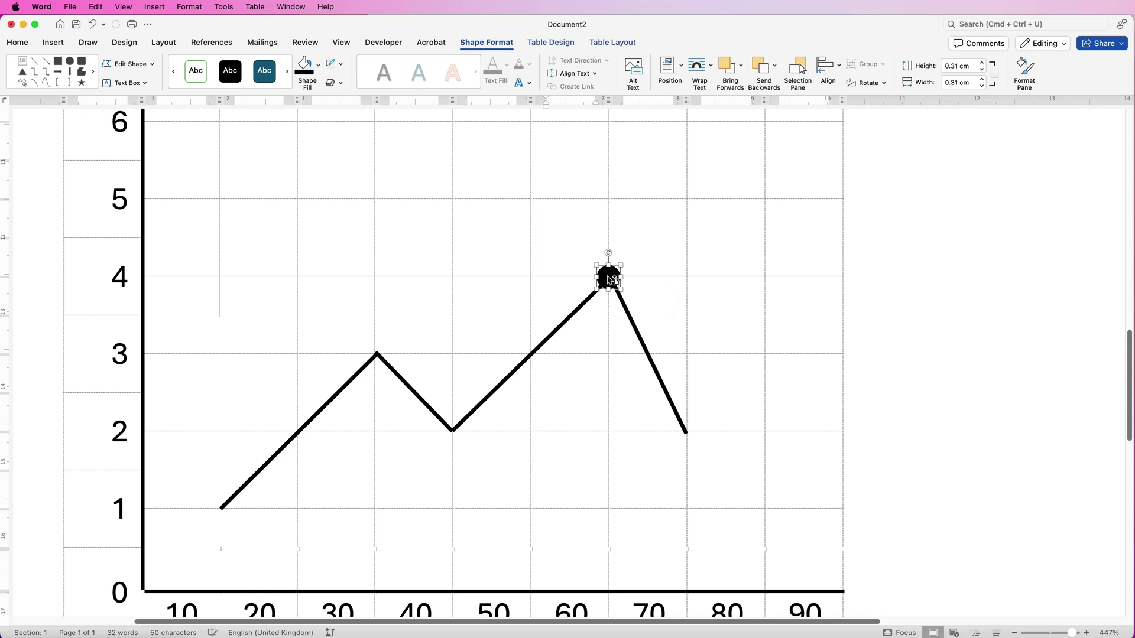
{"action": "left_click_drag", "start_coordinate": [612, 279], "coordinate": [225, 508]}
- Select all five dots, lock their aspect ratio, and set their height to 0.21 cm
{"action": "left_click", "coordinate": [224, 509]}
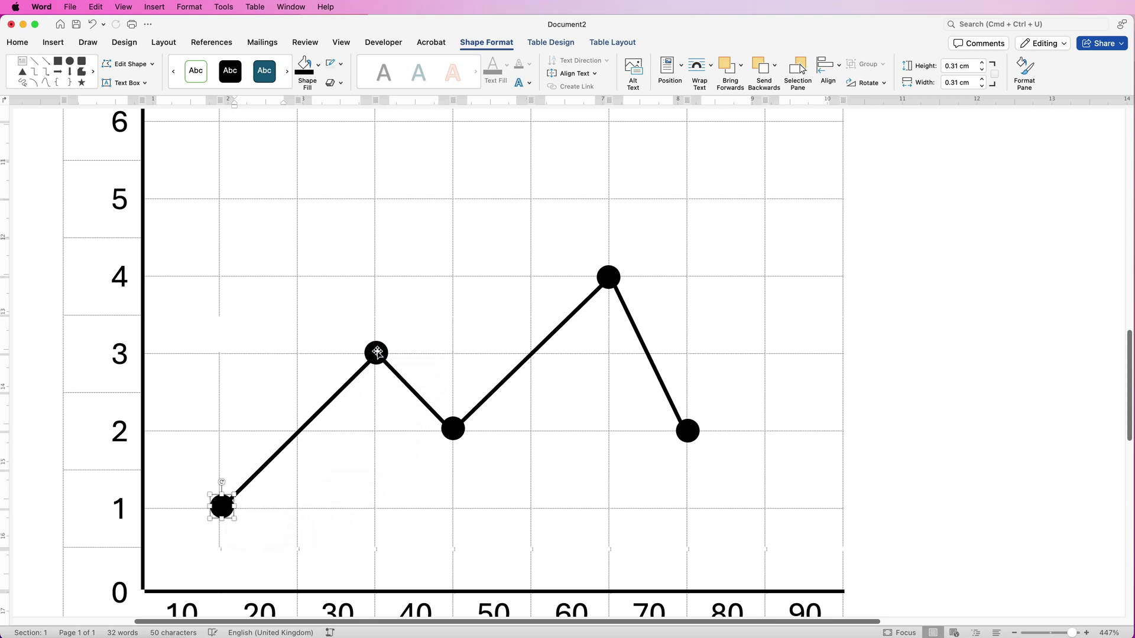
{"action": "left_click", "coordinate": [377, 353], "text": "shift"}
{"action": "left_click", "coordinate": [453, 429], "text": "shift"}
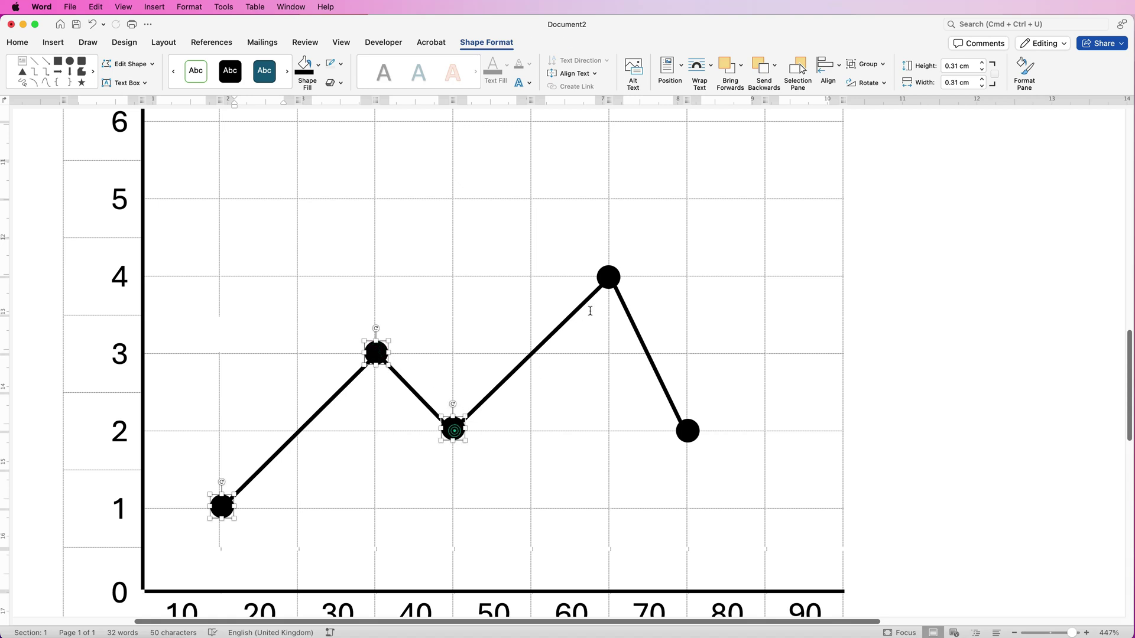
{"action": "left_click", "coordinate": [608, 277], "text": "shift"}
{"action": "left_click", "coordinate": [689, 433], "text": "shift"}
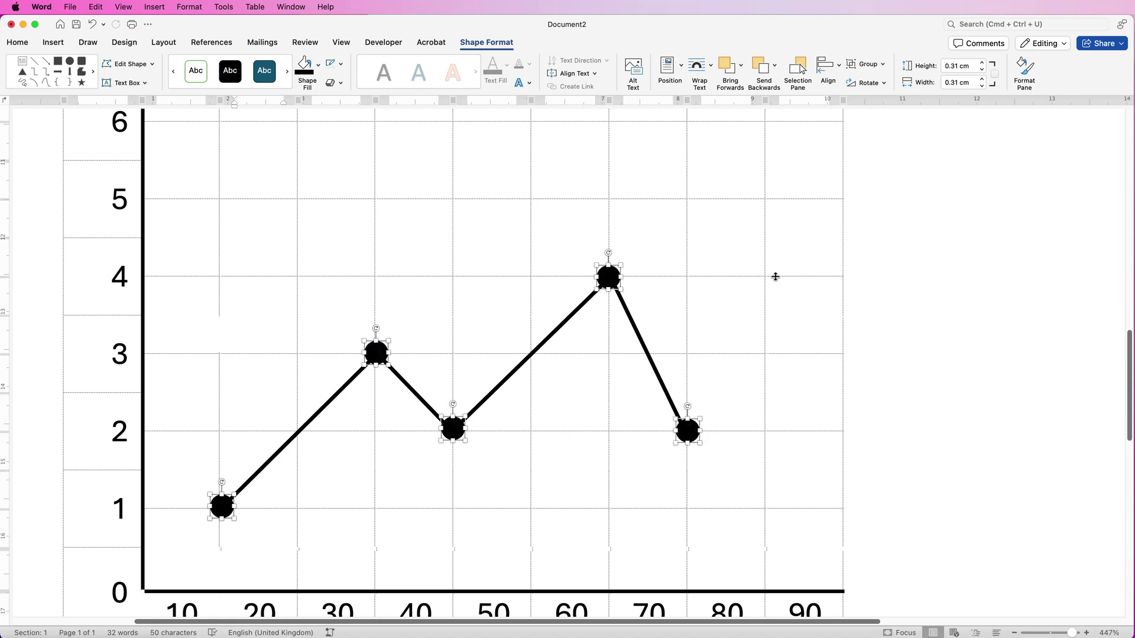
{"action": "left_click", "coordinate": [995, 76]}
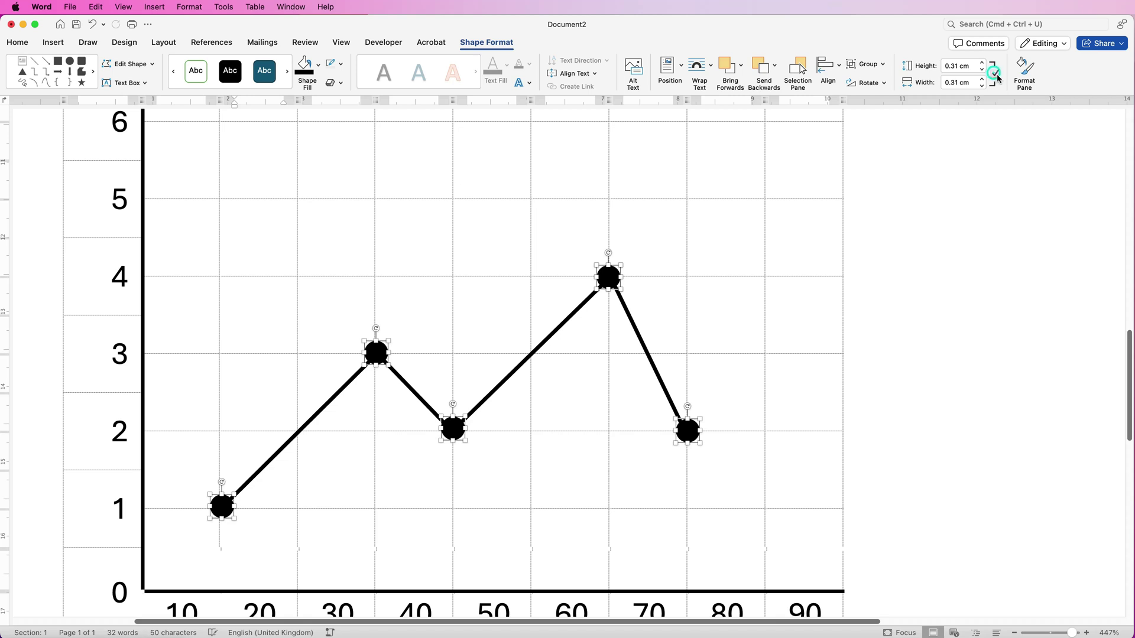
{"action": "left_click", "coordinate": [956, 66]}
{"action": "key", "text": "BackSpace"}
{"action": "key", "text": "Return"}
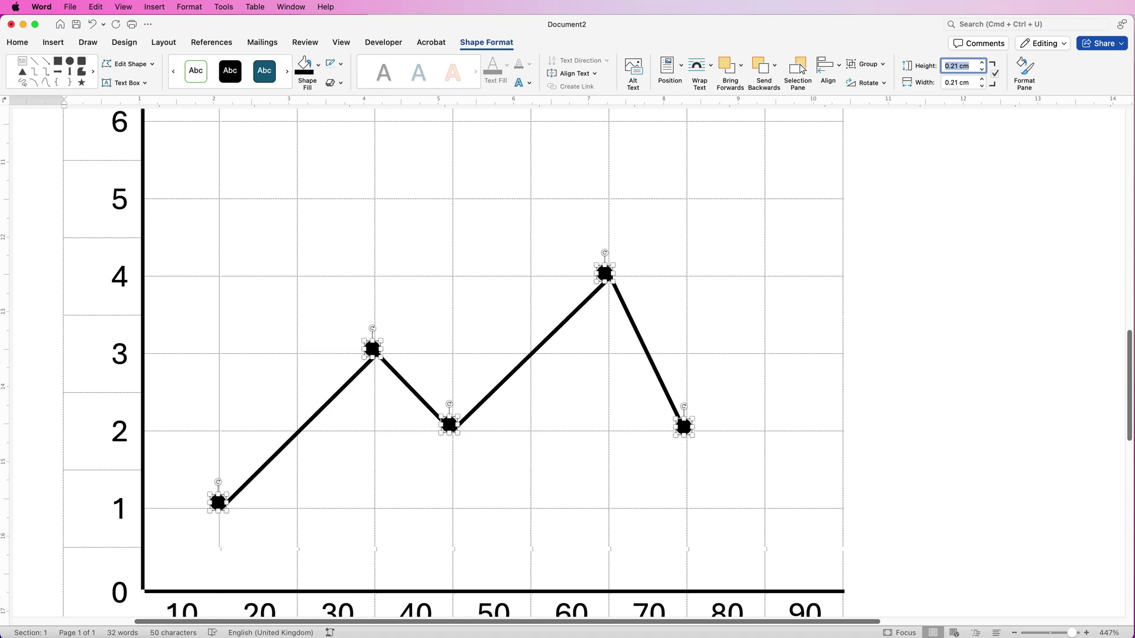
- Centre each dot precisely on its zigzag corner, undoing an accidental copy
{"action": "left_click", "coordinate": [701, 291]}
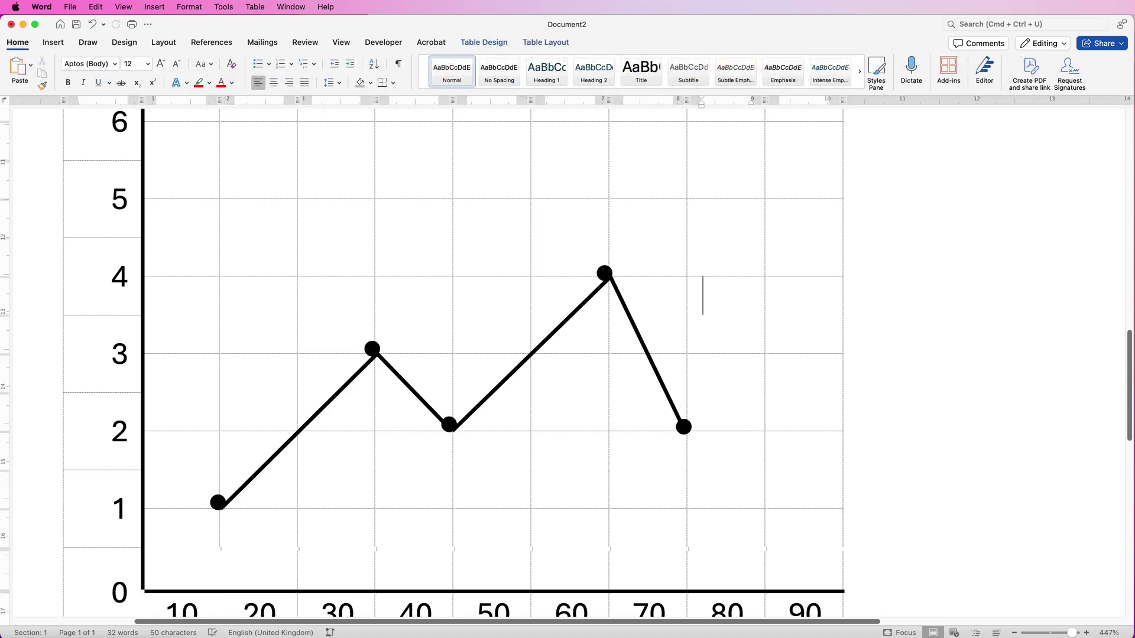
{"action": "left_click_drag", "start_coordinate": [604, 273], "coordinate": [609, 279]}
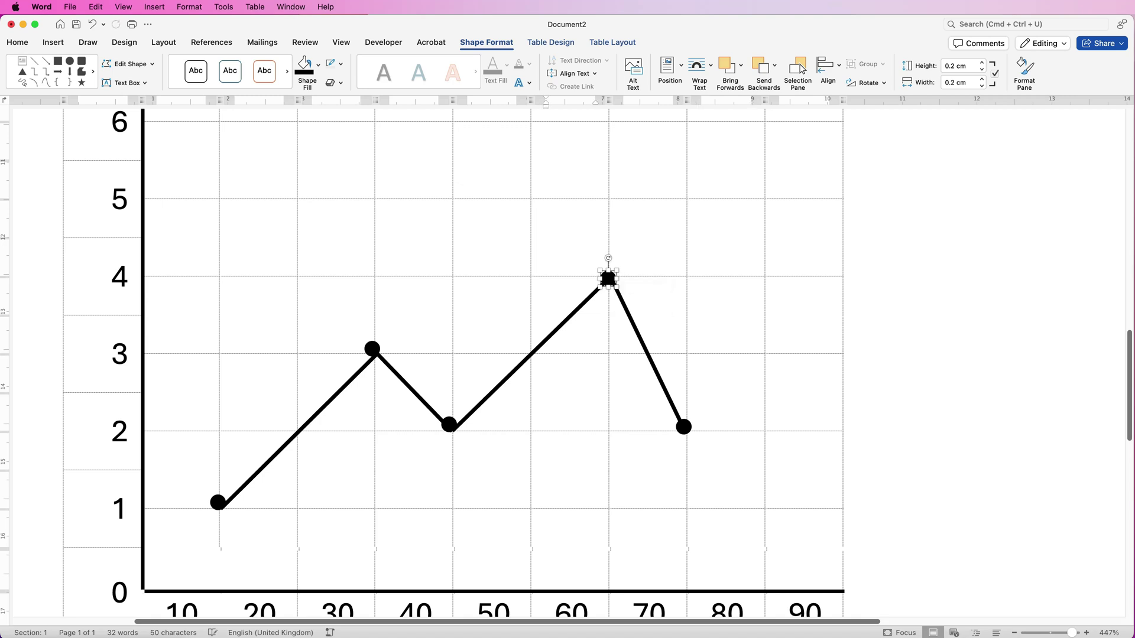
{"action": "left_click_drag", "start_coordinate": [449, 425], "coordinate": [452, 450]}
{"action": "key", "text": "cmd+z"}
{"action": "left_click", "coordinate": [450, 424]}
{"action": "left_click_drag", "start_coordinate": [450, 424], "coordinate": [452, 430]}
{"action": "left_click", "coordinate": [372, 348]}
{"action": "mouse_move", "coordinate": [372, 348]}
{"action": "left_mouse_down"}
{"action": "mouse_move", "coordinate": [382, 342]}
{"action": "mouse_move", "coordinate": [376, 354]}
{"action": "left_mouse_up"}
{"action": "left_click_drag", "start_coordinate": [218, 502], "coordinate": [220, 509]}
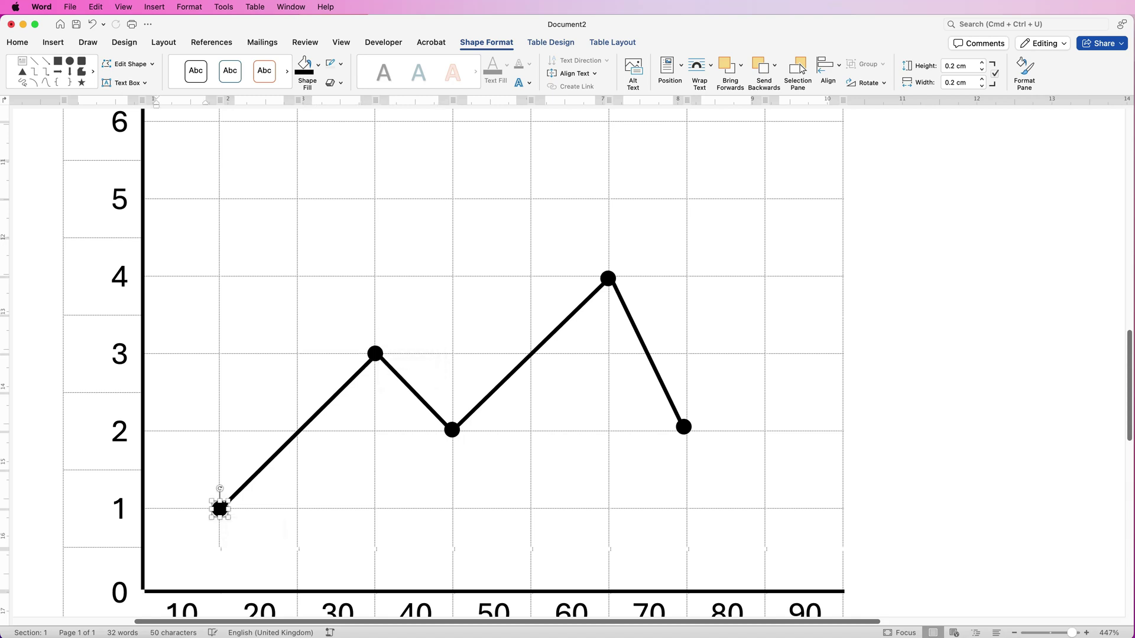
- Toggle View Gridlines off and back on so the table's gridlines show around the line chart
{"action": "key", "text": "Escape"}
{"action": "scroll", "coordinate": [452, 362], "scroll_direction": "down", "scroll_amount": 5}
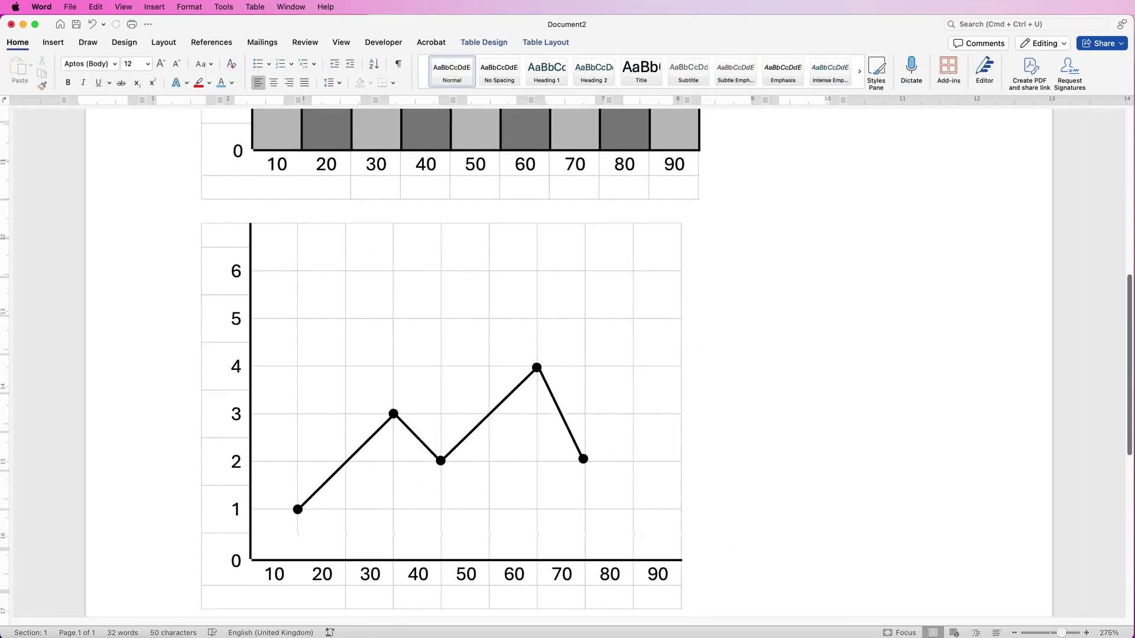
{"action": "scroll", "coordinate": [452, 362], "scroll_direction": "down", "scroll_amount": 1}
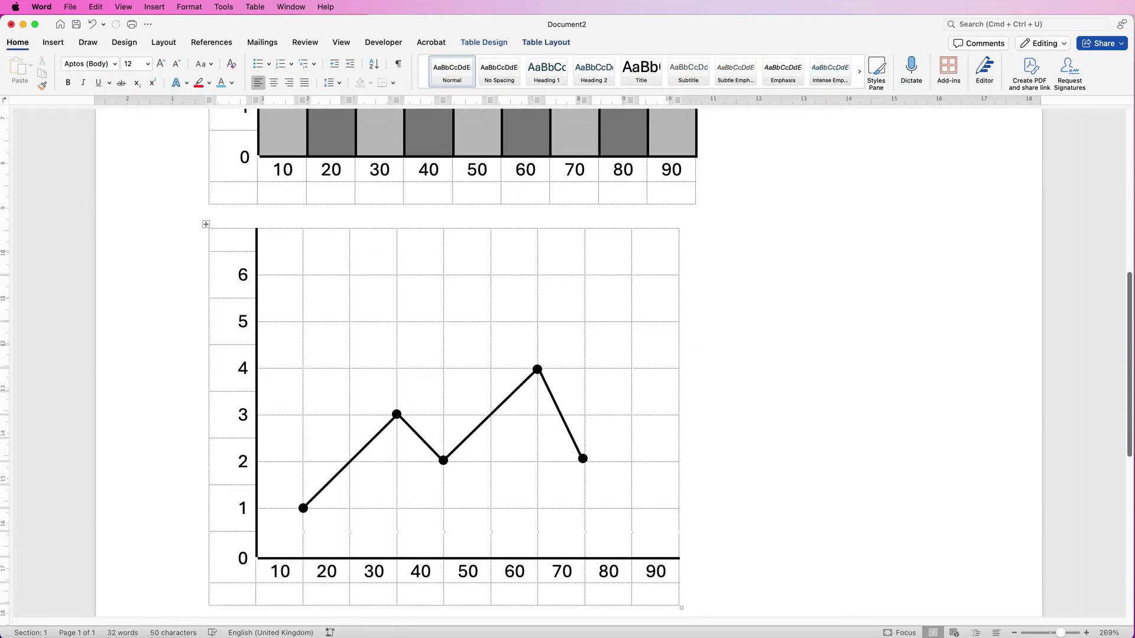
{"action": "left_click", "coordinate": [484, 42]}
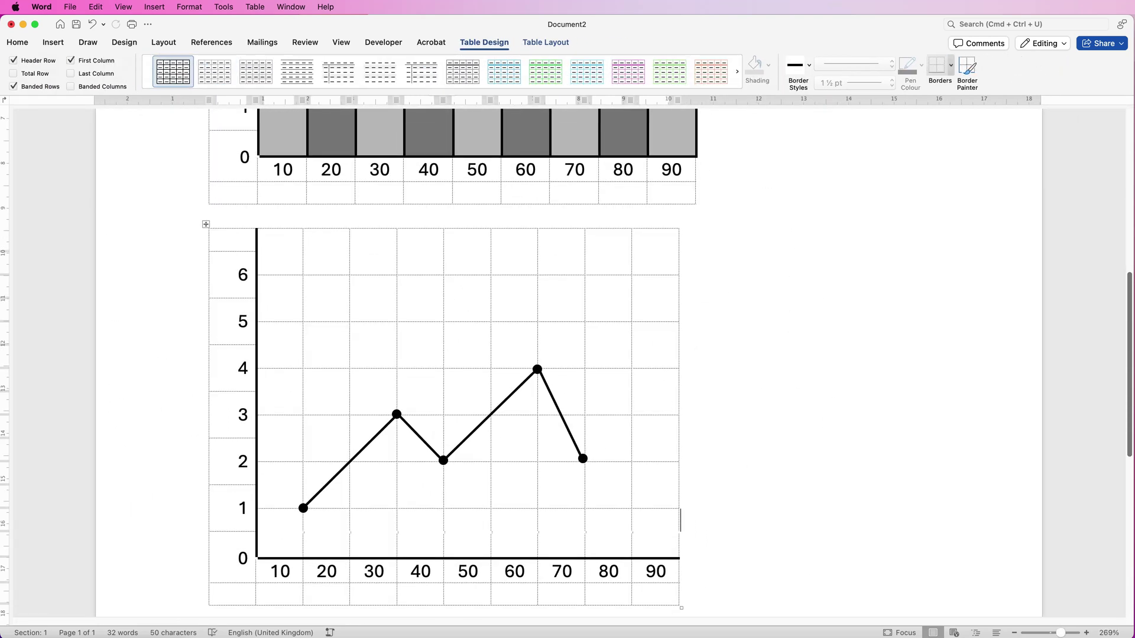
{"action": "left_click", "coordinate": [951, 65]}
{"action": "left_click", "coordinate": [969, 305]}
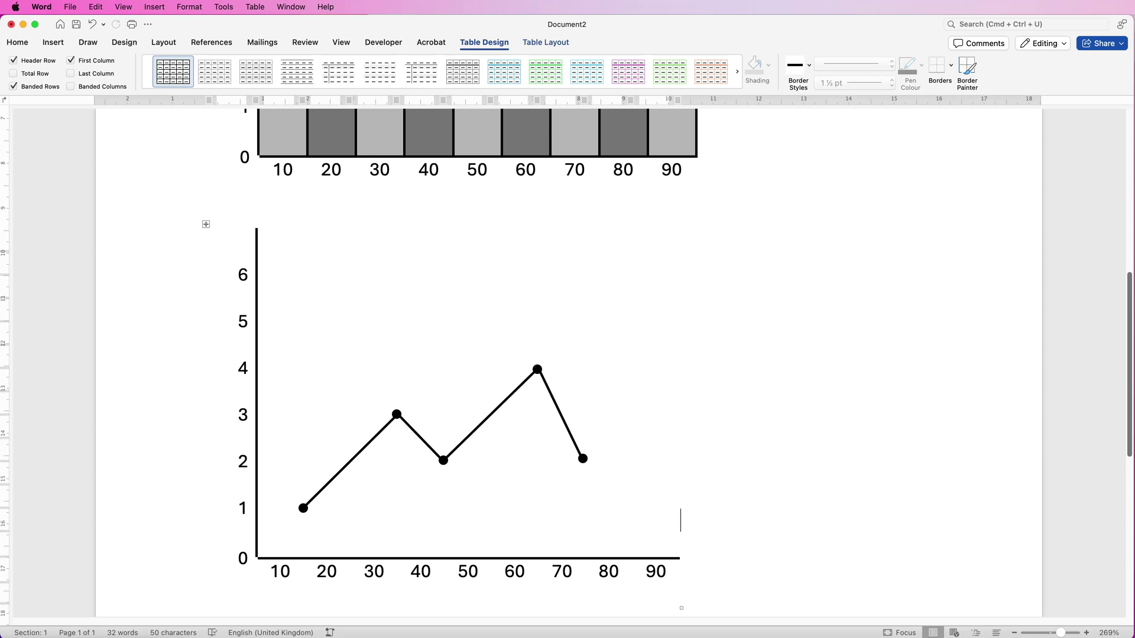
{"action": "left_click", "coordinate": [950, 65]}
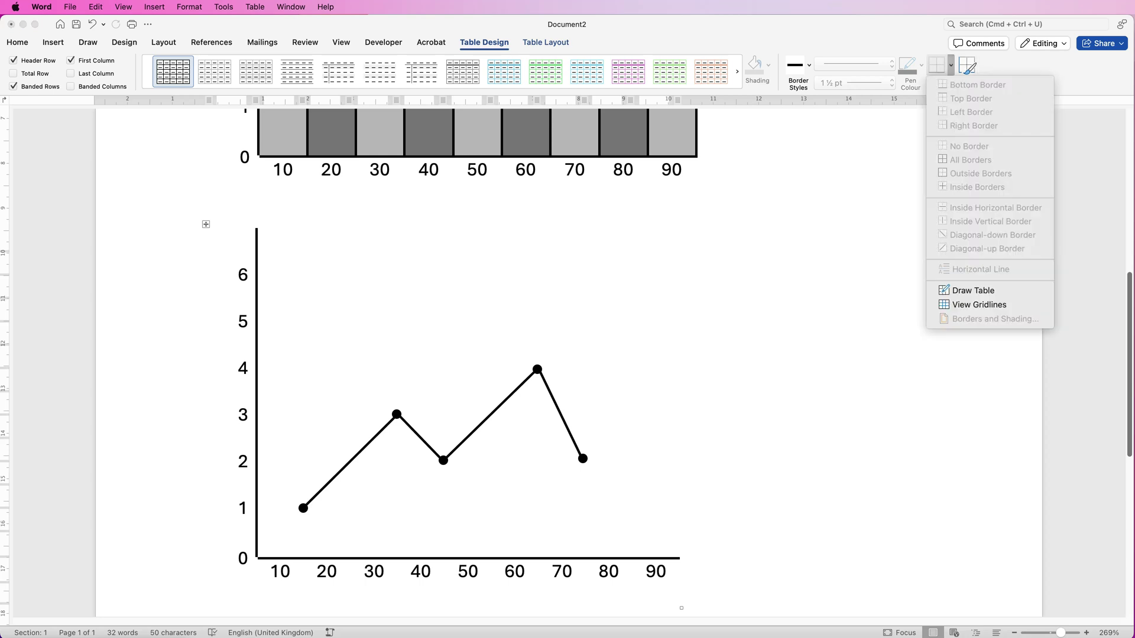
{"action": "left_click", "coordinate": [969, 305]}
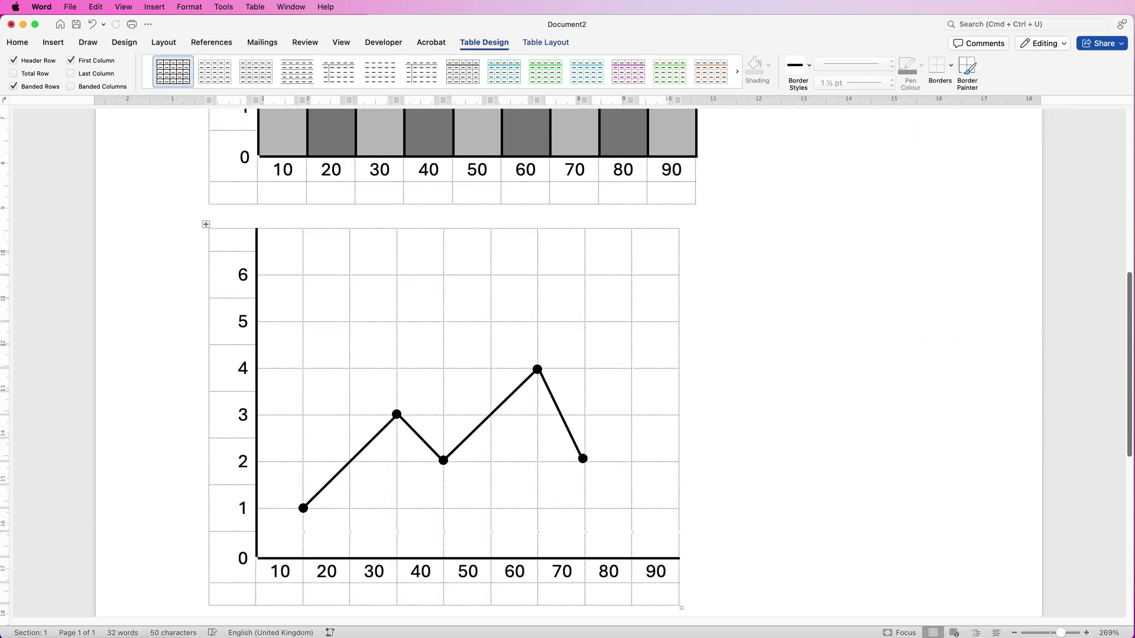
- Undo the connecting line segments and draw a small text box containing X beside the chart
{"action": "key", "text": "super+z"}
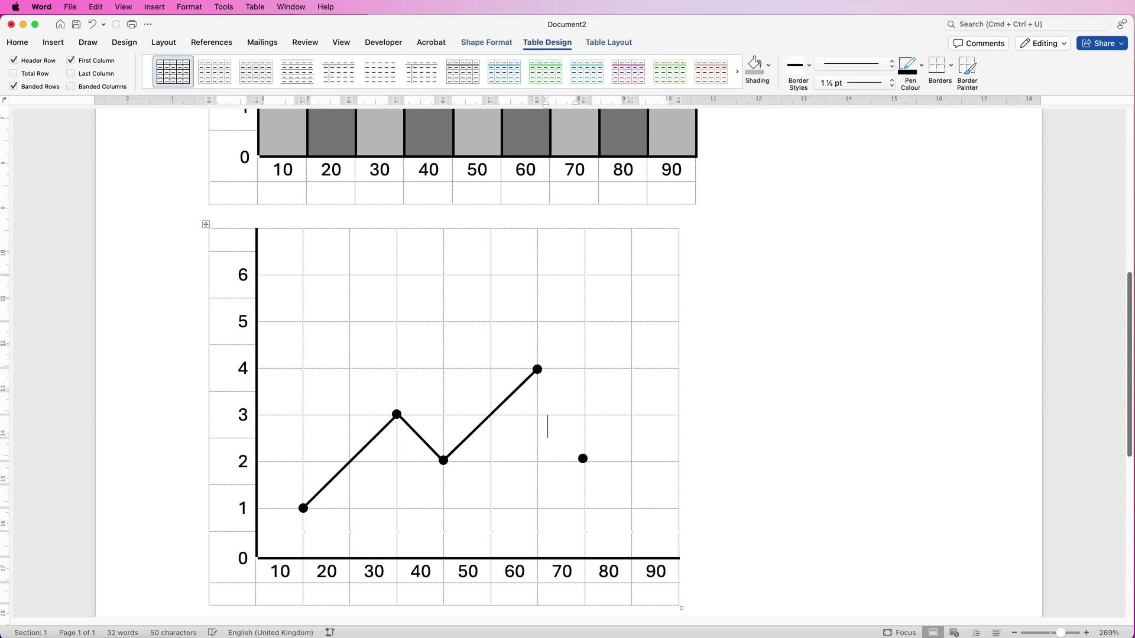
{"action": "key", "text": "super+z"}
{"action": "key", "text": "super+z"}
{"action": "key", "text": "super+z"}
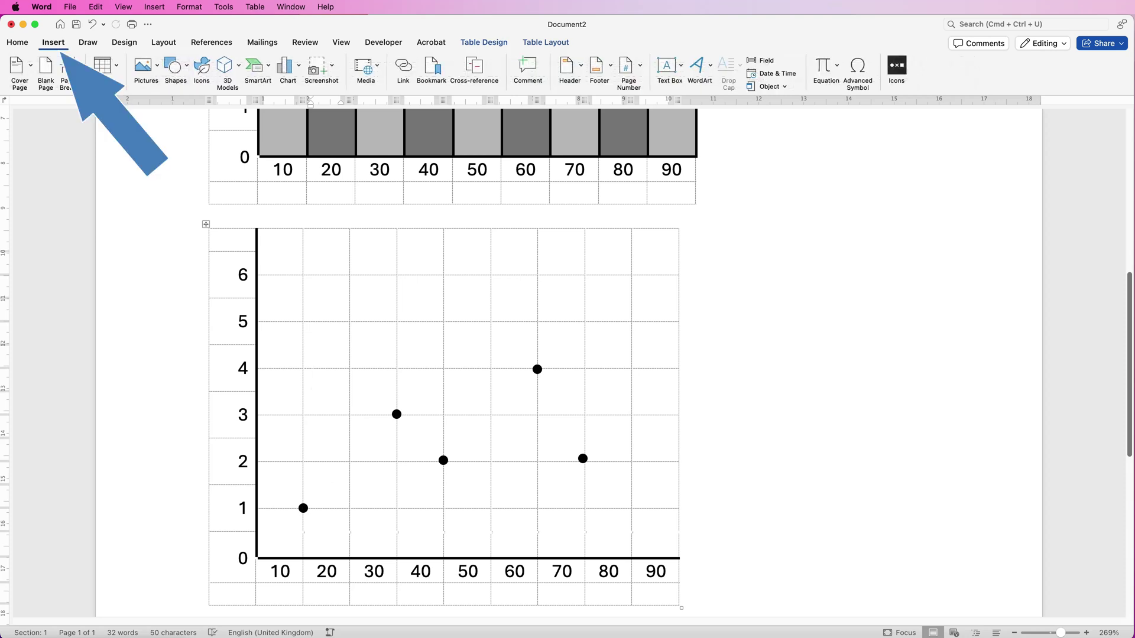
{"action": "left_click", "coordinate": [680, 65]}
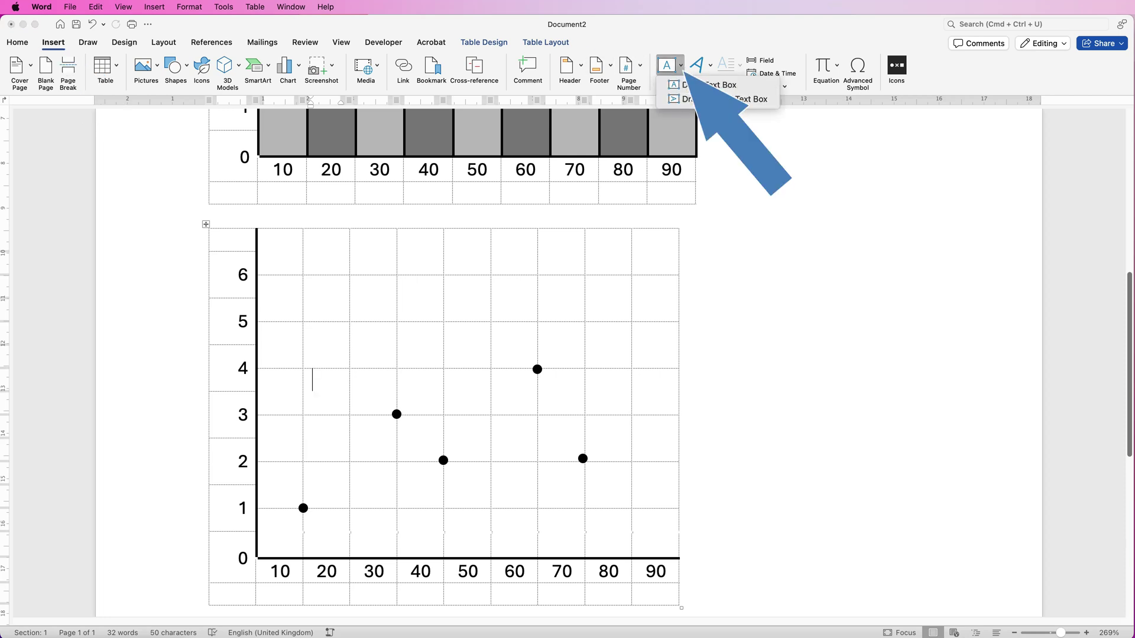
{"action": "left_click", "coordinate": [718, 85]}
{"action": "left_click_drag", "start_coordinate": [724, 289], "coordinate": [755, 319]}
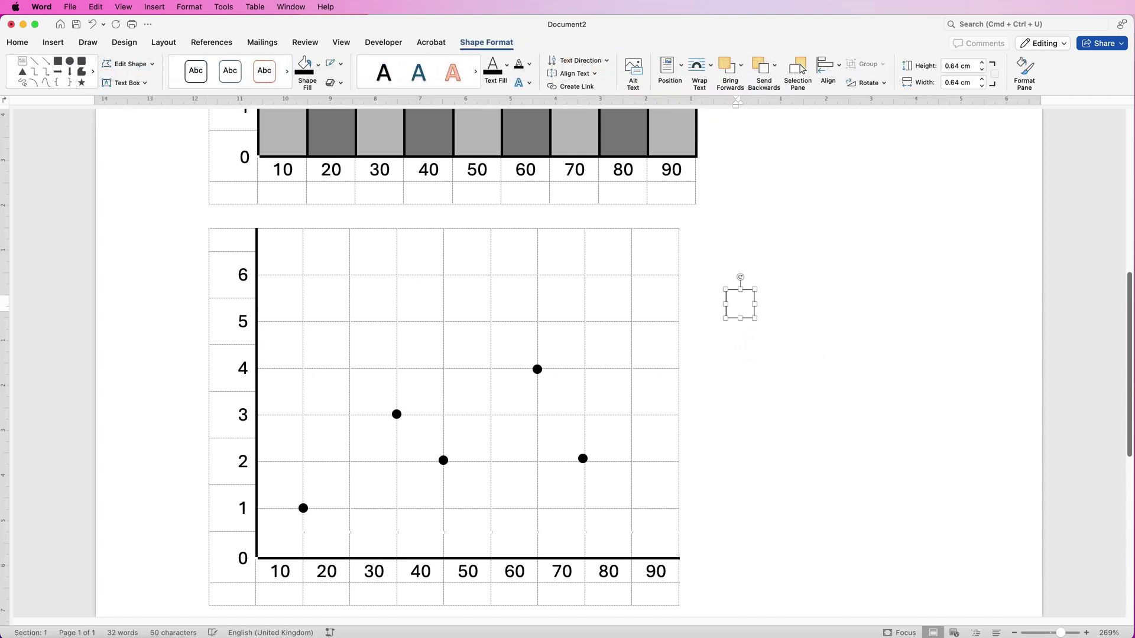
{"action": "type", "text": "X"}
- Set the X to 14 pt and resize its text box to fit snugly
{"action": "left_click_drag", "start_coordinate": [755, 318], "coordinate": [764, 334]}
{"action": "key", "text": "super+a"}
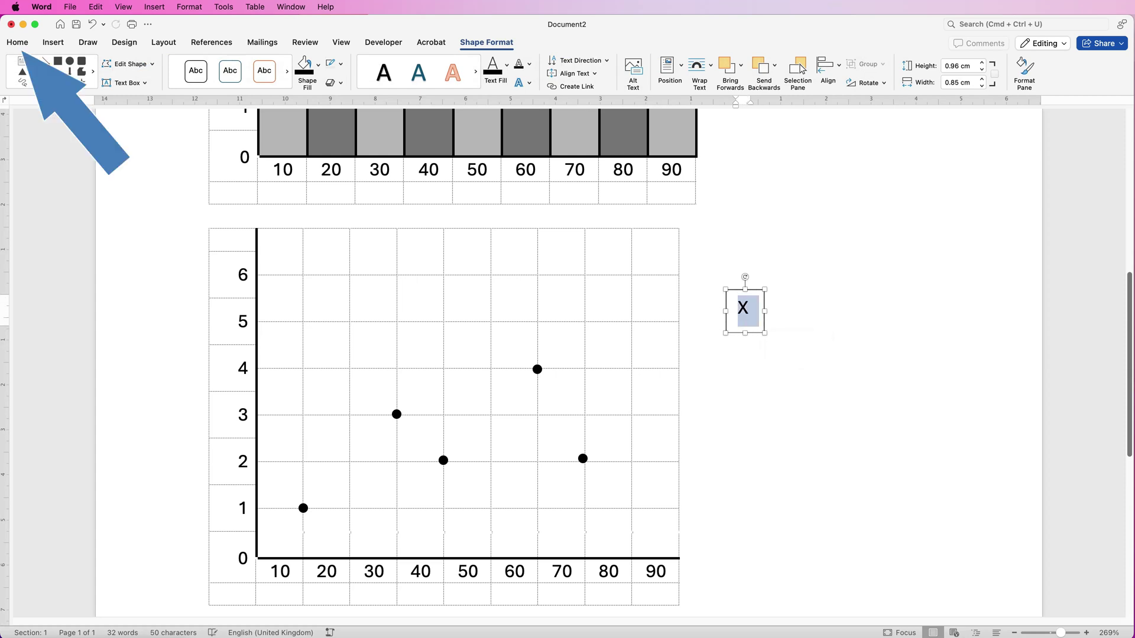
{"action": "left_click", "coordinate": [17, 42]}
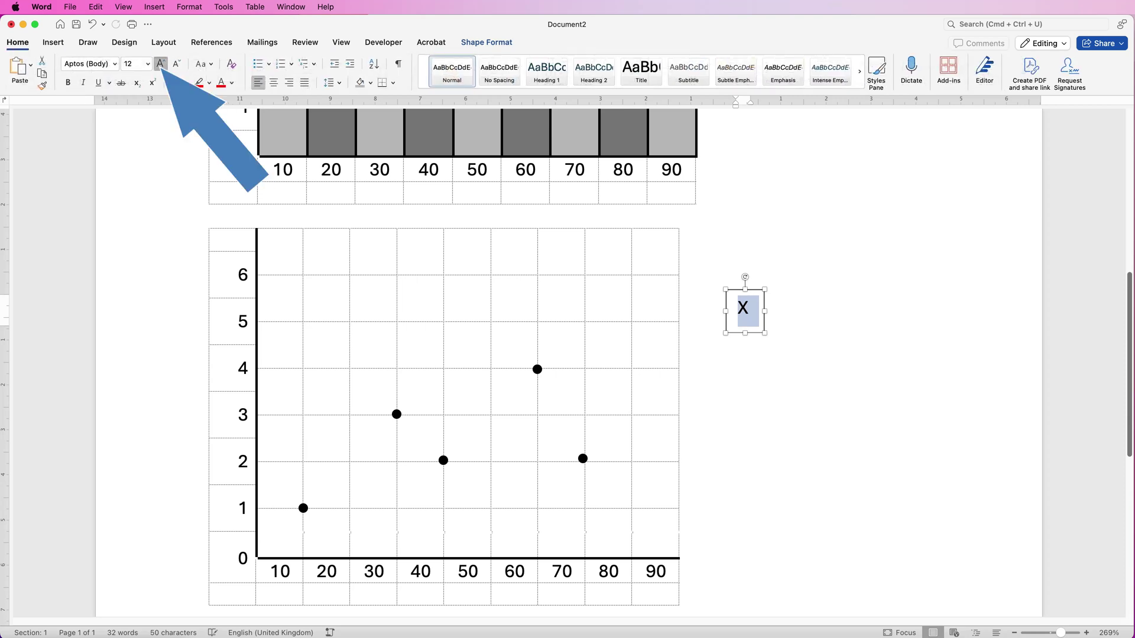
{"action": "left_click", "coordinate": [160, 63]}
{"action": "left_click", "coordinate": [160, 64]}
{"action": "left_click", "coordinate": [160, 64]}
{"action": "left_click", "coordinate": [160, 64]}
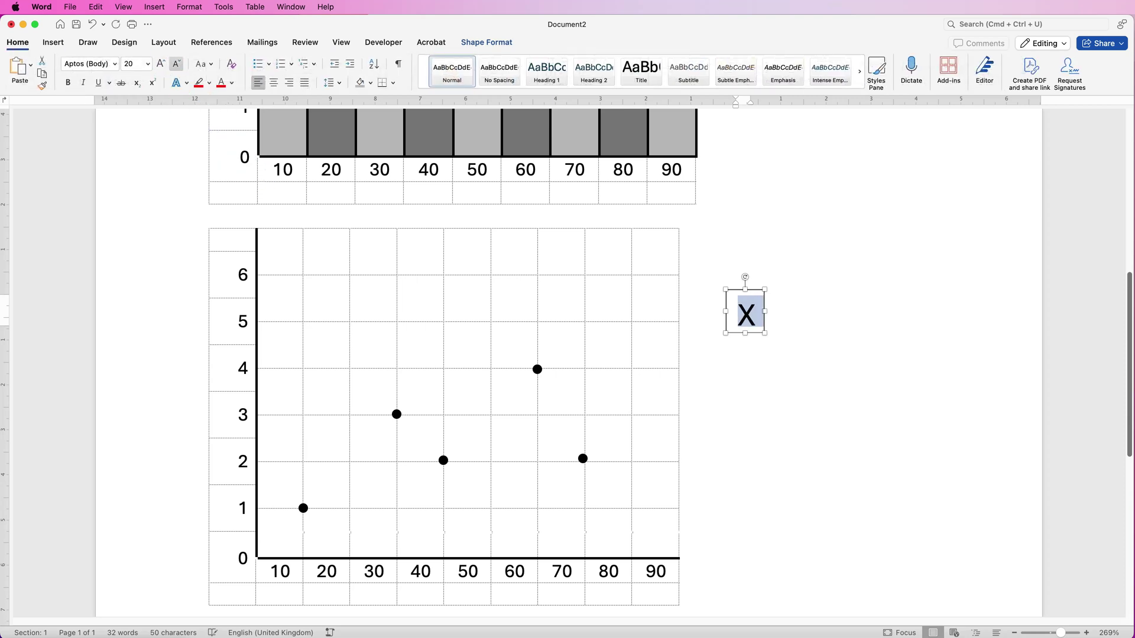
{"action": "left_click", "coordinate": [177, 64]}
{"action": "left_click", "coordinate": [176, 64]}
{"action": "left_click", "coordinate": [176, 63]}
{"action": "left_click", "coordinate": [176, 64]}
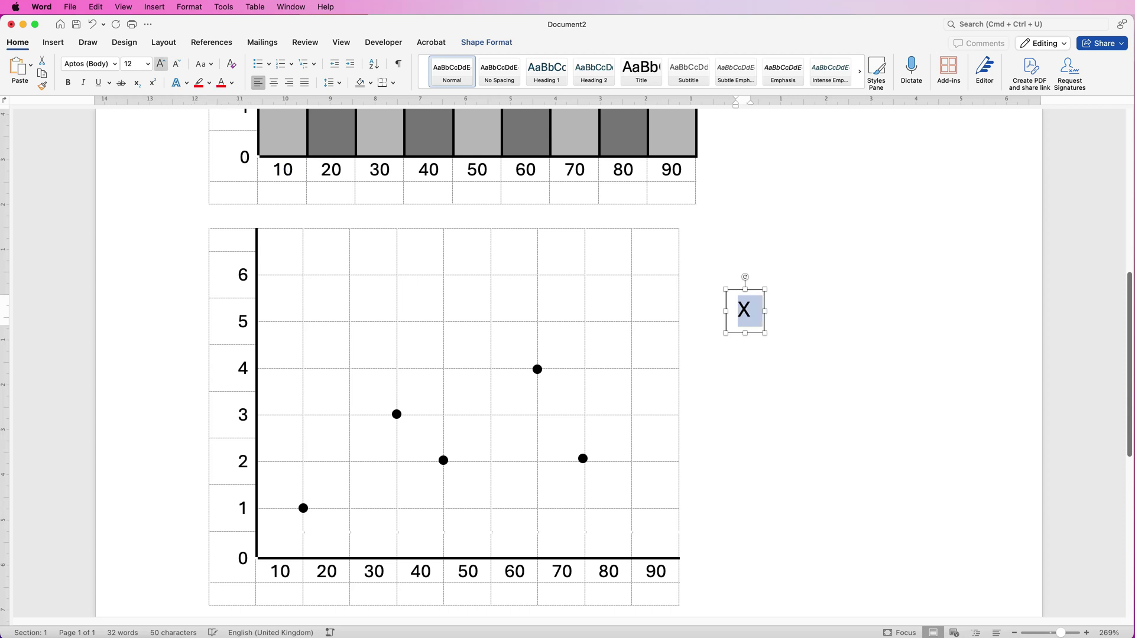
{"action": "left_click_drag", "start_coordinate": [764, 332], "coordinate": [676, 331]}
- Give the X text box No Outline and No Fill
{"action": "left_click", "coordinate": [680, 309]}
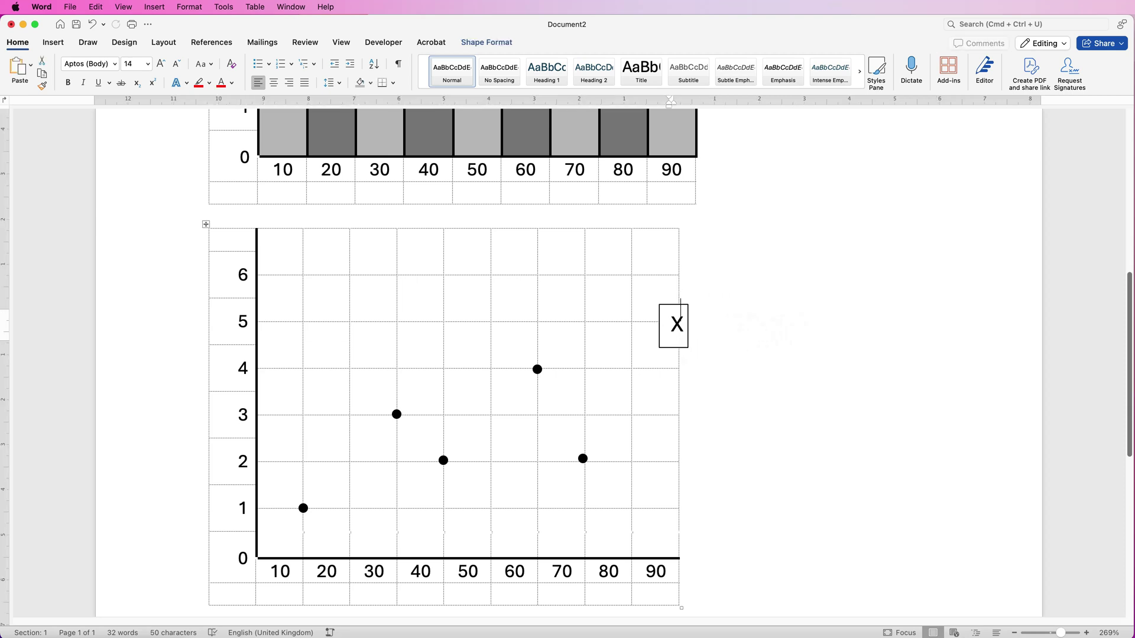
{"action": "left_click", "coordinate": [680, 310]}
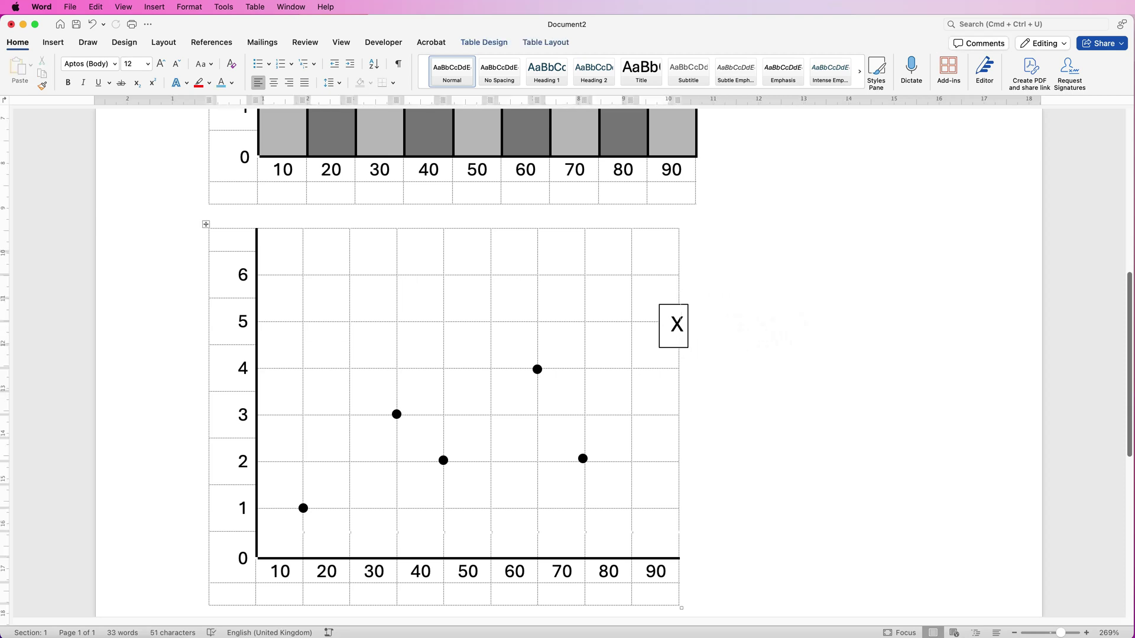
{"action": "left_click", "coordinate": [686, 314]}
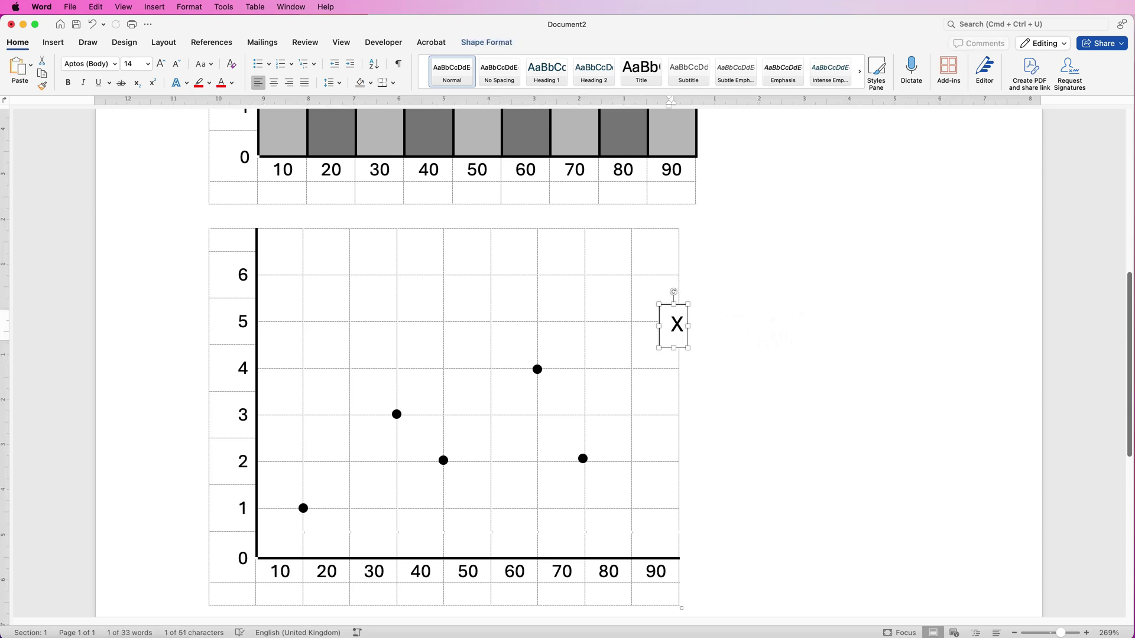
{"action": "left_click", "coordinate": [486, 42]}
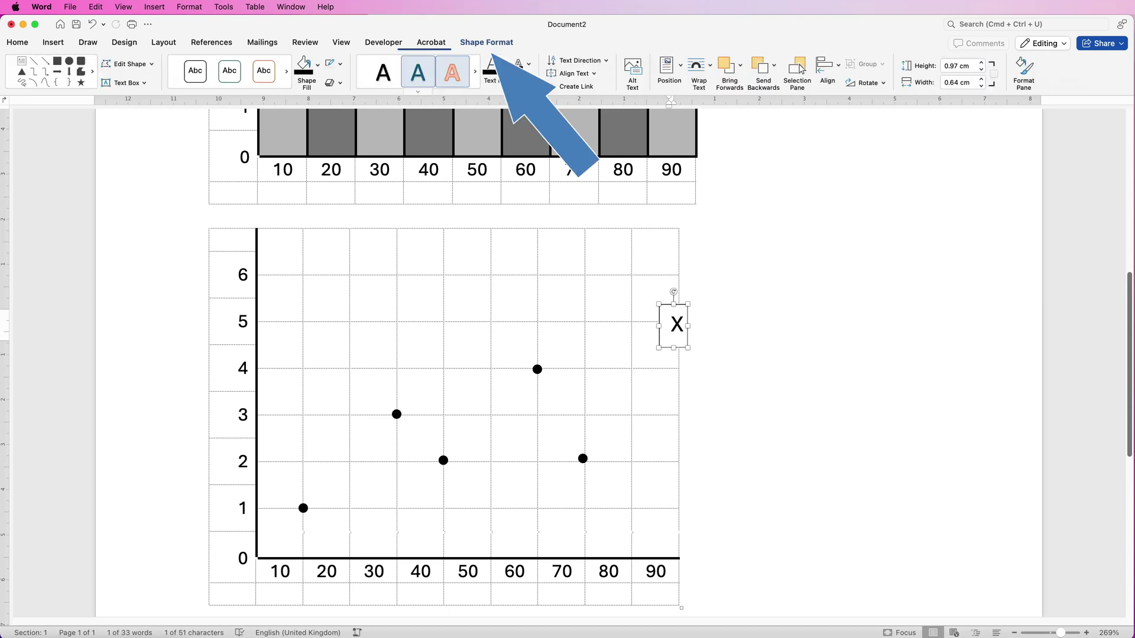
{"action": "left_click", "coordinate": [340, 63]}
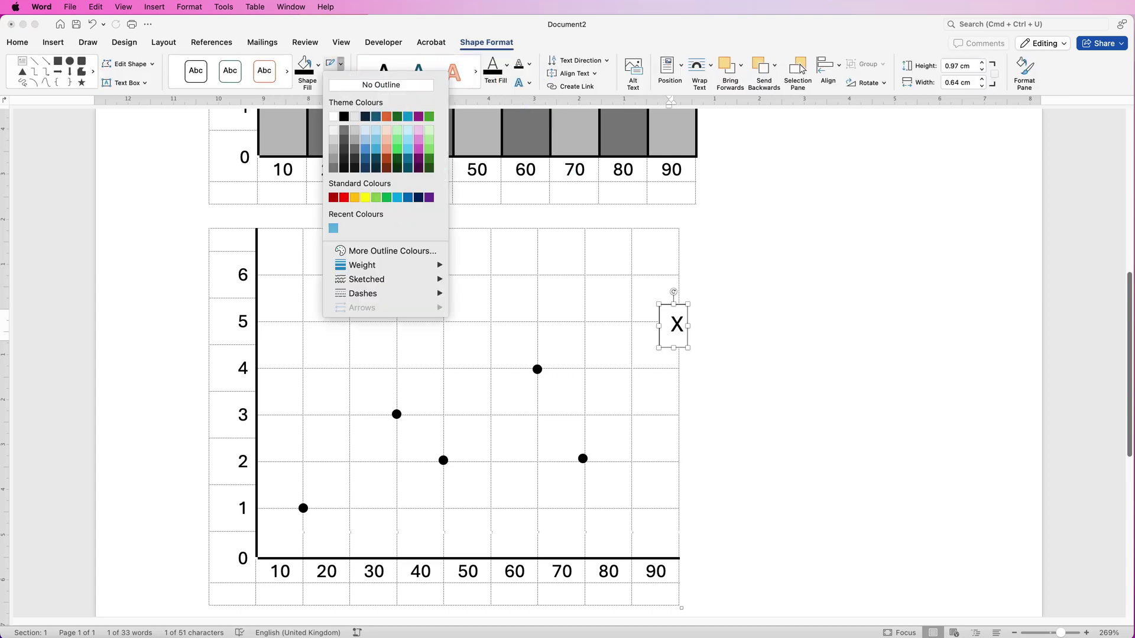
{"action": "left_click", "coordinate": [381, 84]}
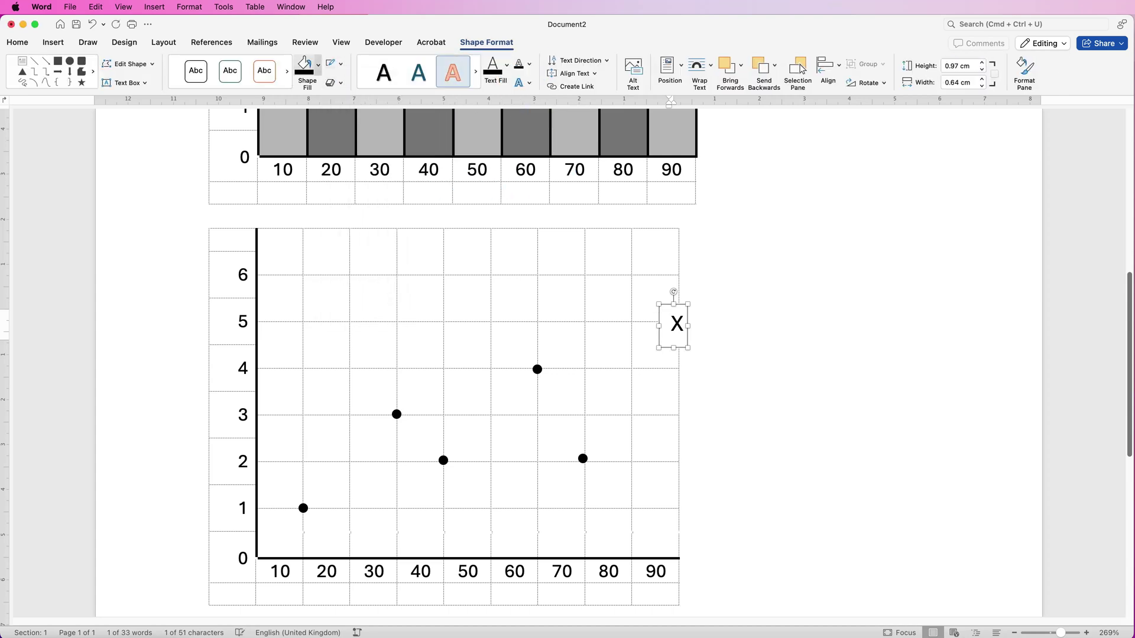
{"action": "left_click", "coordinate": [318, 64]}
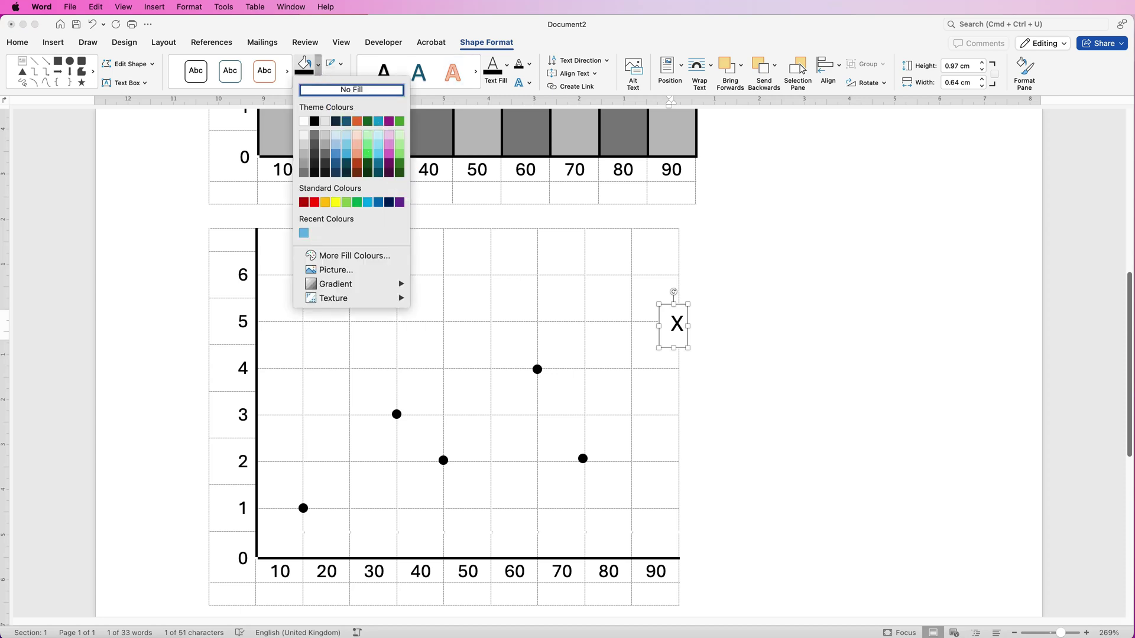
{"action": "left_click", "coordinate": [352, 94]}
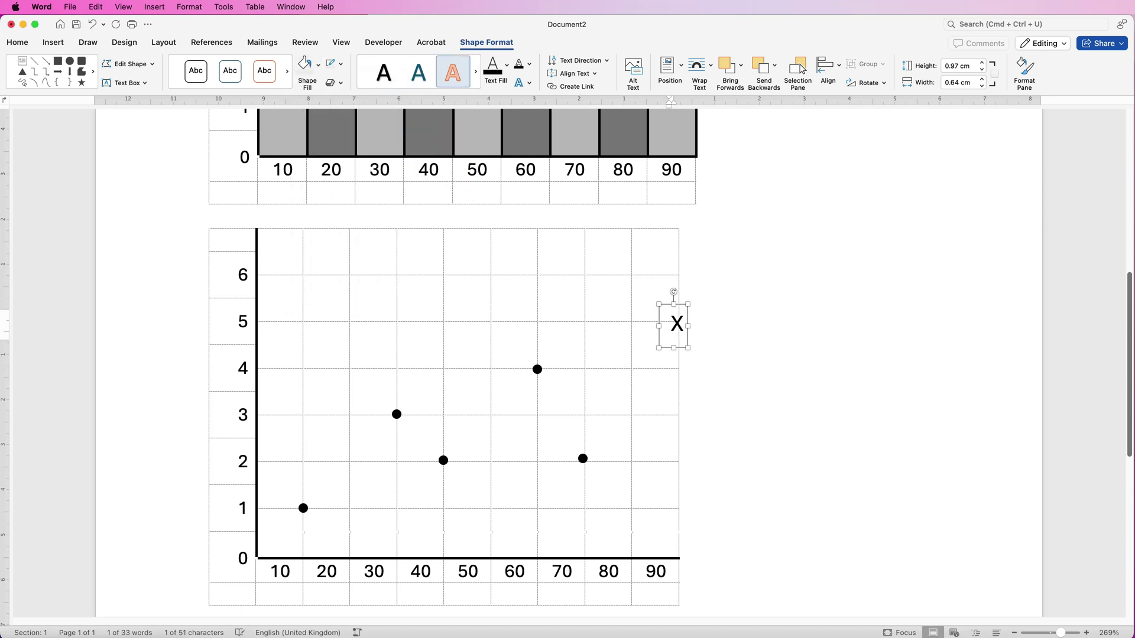
- Move the X marker into the chart near (20, 2) and copy it to another plotting point
{"action": "left_click_drag", "start_coordinate": [677, 324], "coordinate": [332, 452]}
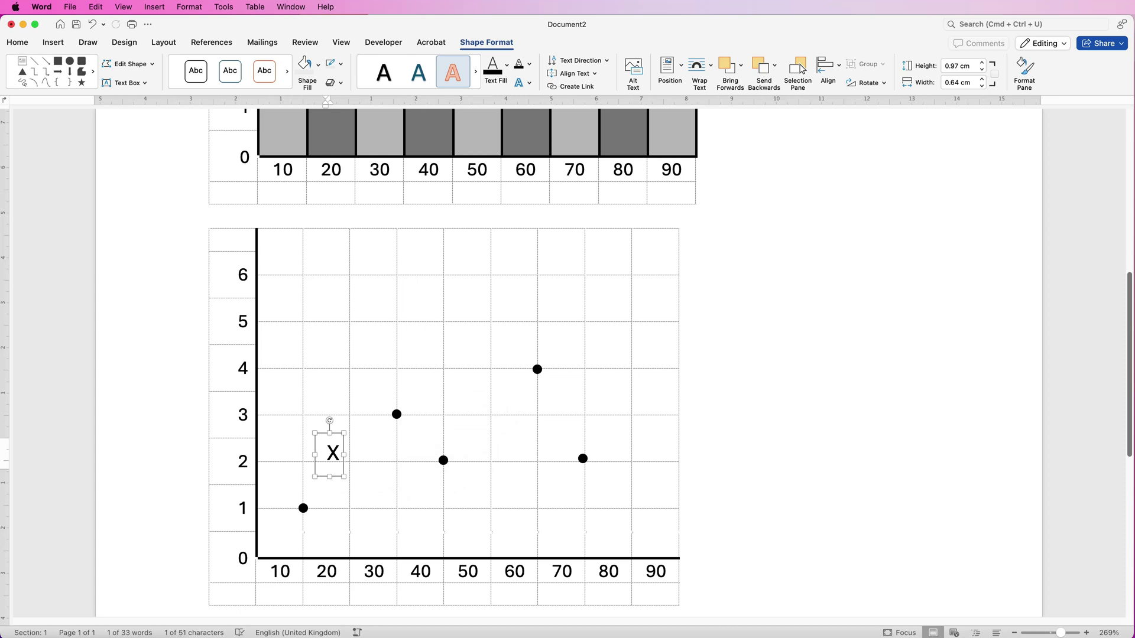
{"action": "left_click_drag", "start_coordinate": [333, 454], "coordinate": [613, 271]}
- Turn off View Gridlines for the tables from the Borders menu
{"action": "key", "text": "Escape"}
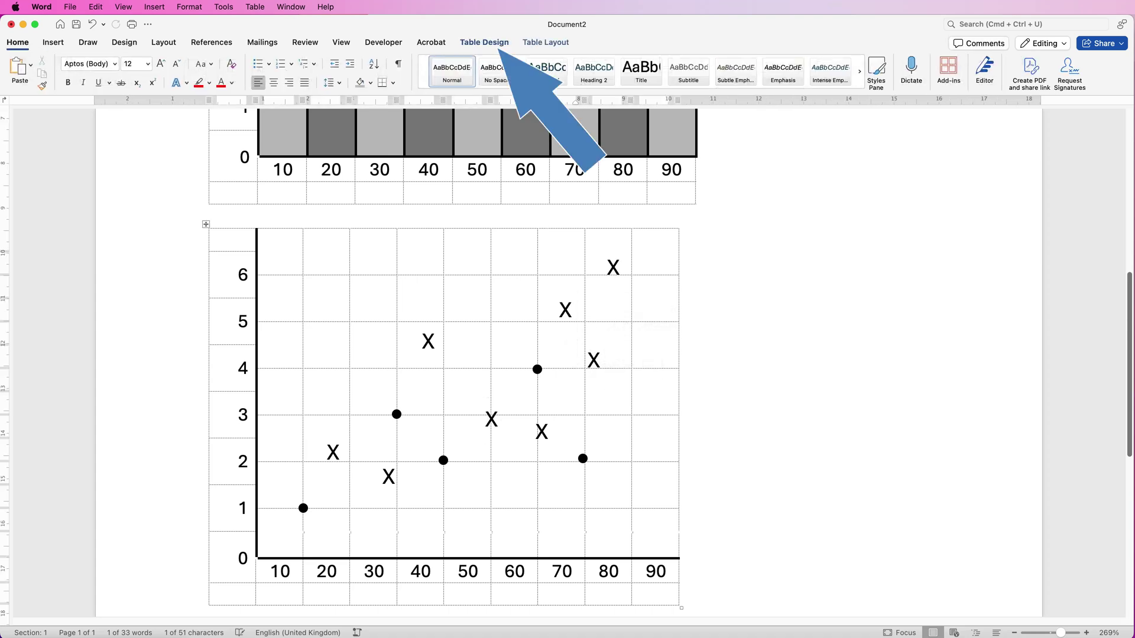
{"action": "left_click", "coordinate": [484, 42]}
{"action": "left_click", "coordinate": [950, 65]}
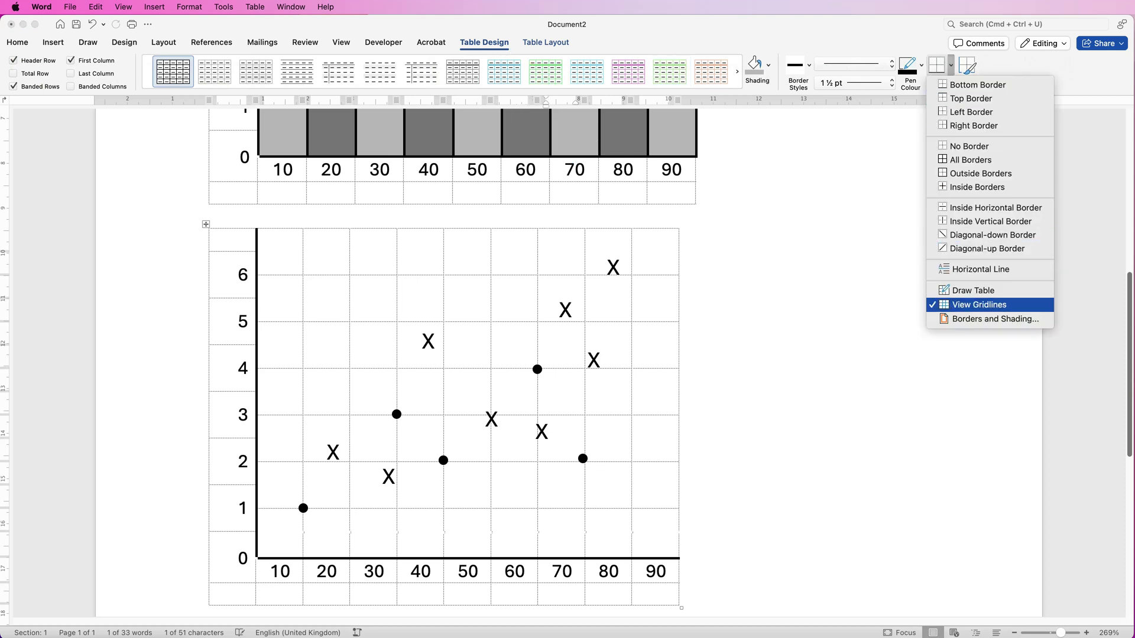
{"action": "left_click", "coordinate": [979, 304]}
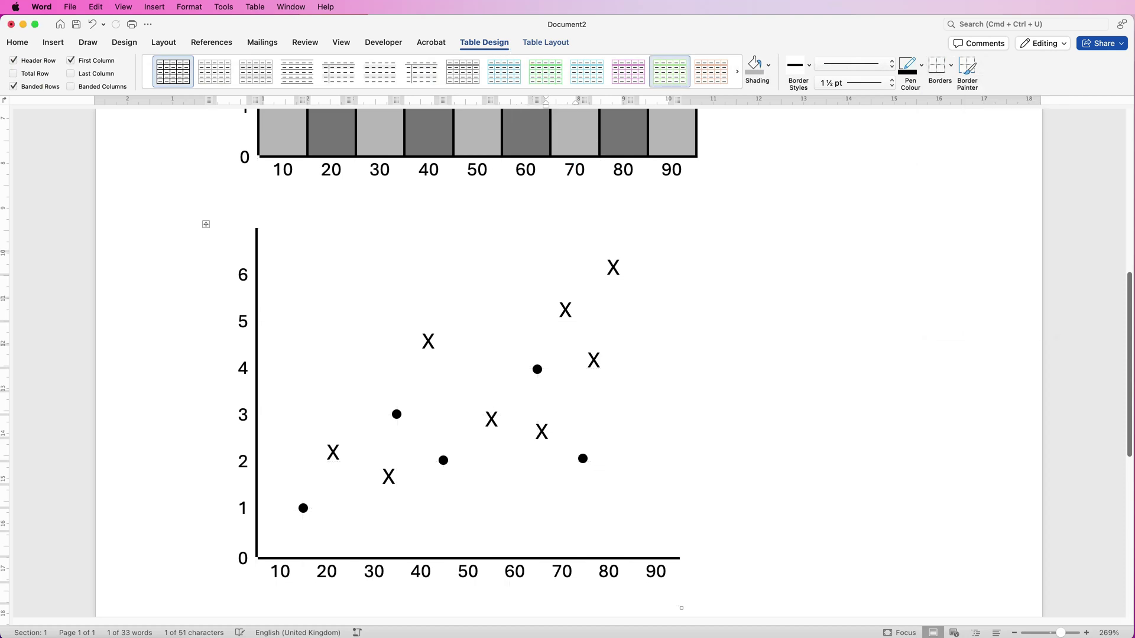
- Select the whole scatter table and apply a dashed line style as Inside Borders
{"action": "scroll", "coordinate": [567, 361], "scroll_direction": "down", "scroll_amount": 5}
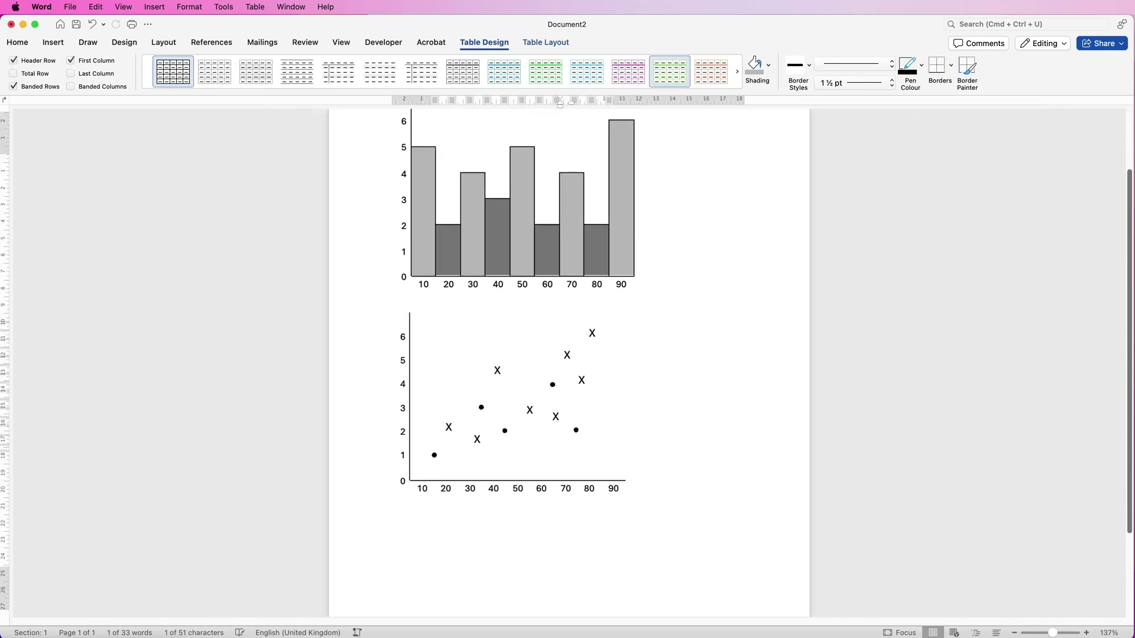
{"action": "left_click_drag", "start_coordinate": [1128, 347], "coordinate": [1129, 319]}
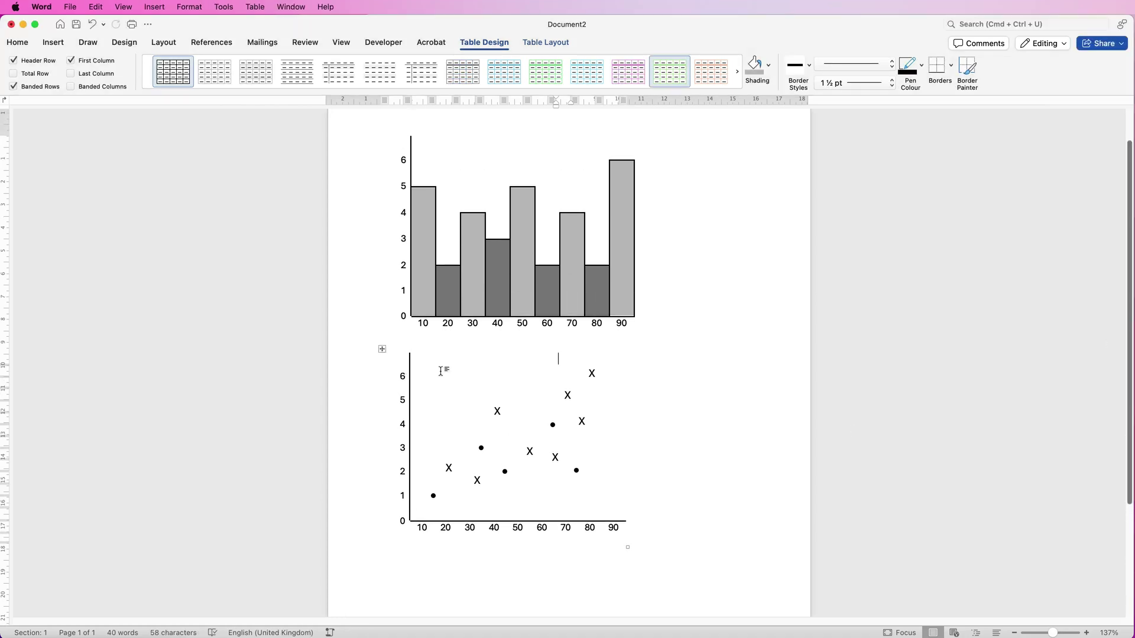
{"action": "left_click_drag", "start_coordinate": [420, 359], "coordinate": [613, 507]}
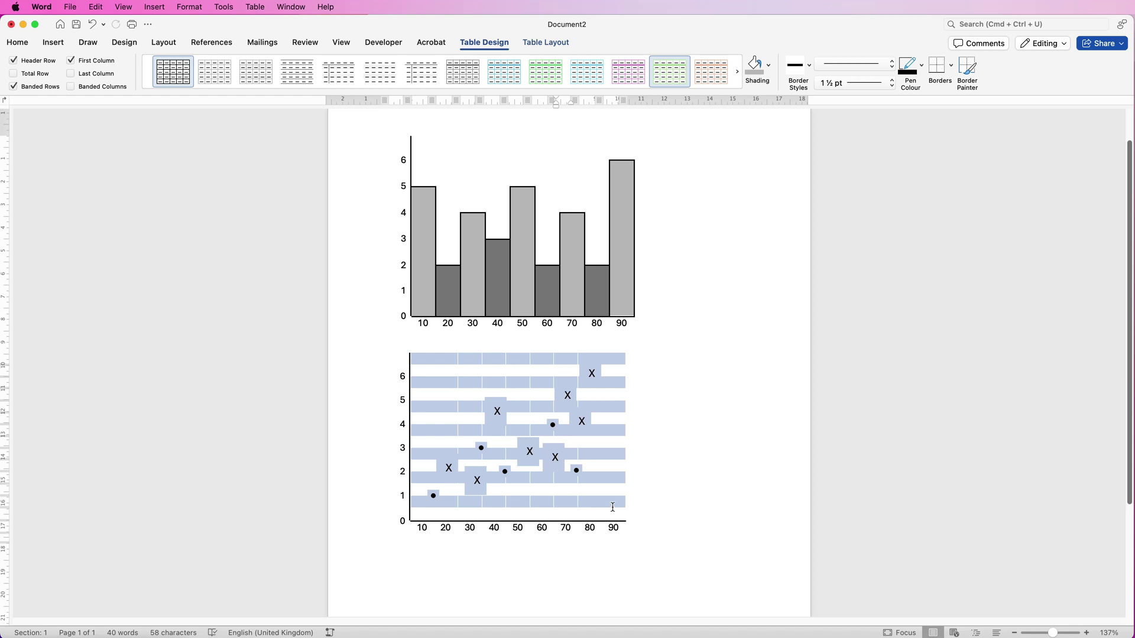
{"action": "left_click", "coordinate": [892, 66]}
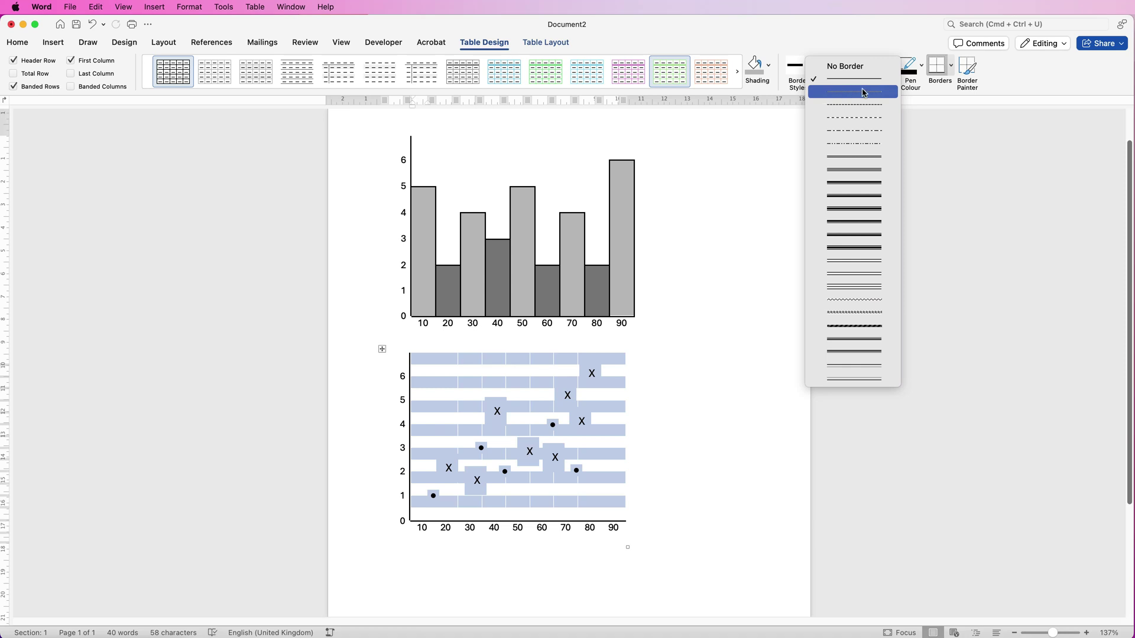
{"action": "left_click", "coordinate": [844, 105]}
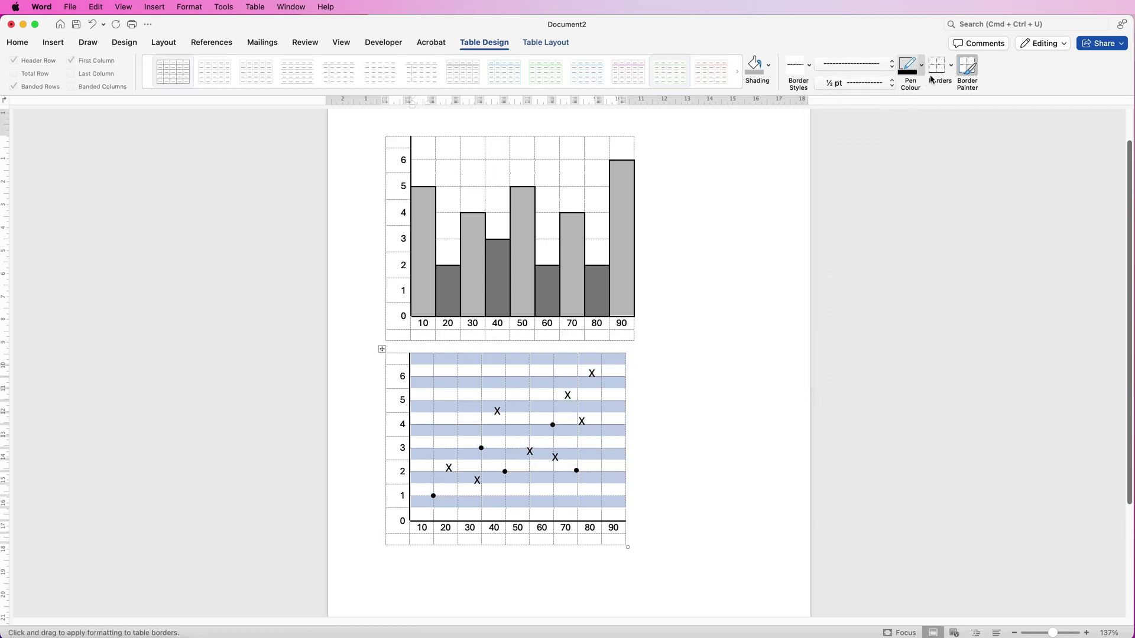
{"action": "left_click", "coordinate": [951, 68]}
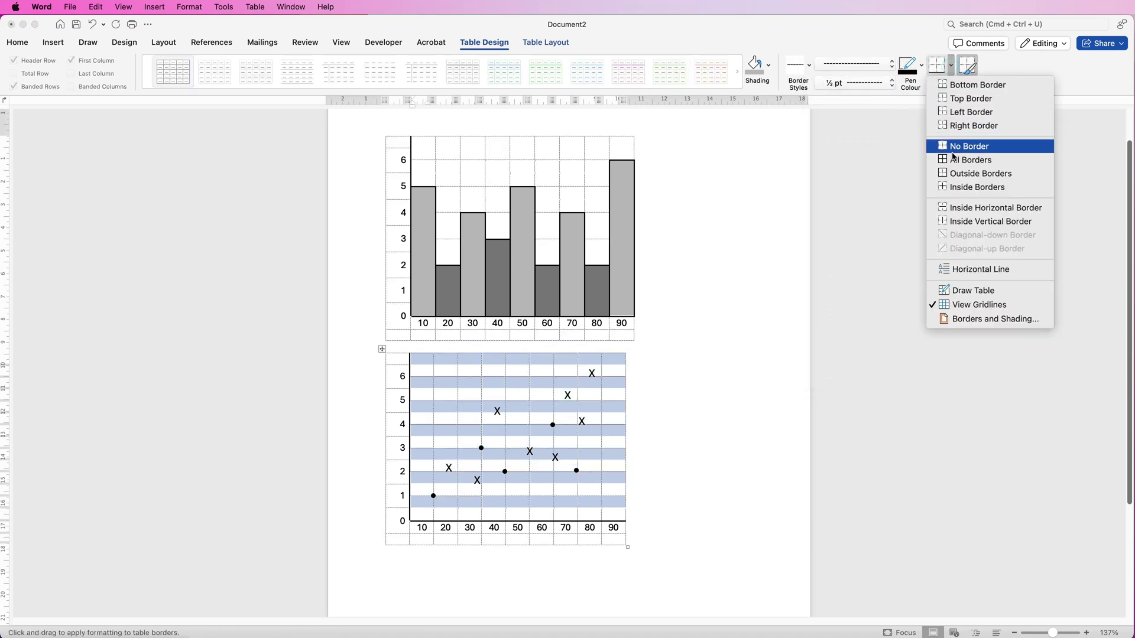
{"action": "left_click", "coordinate": [958, 189]}
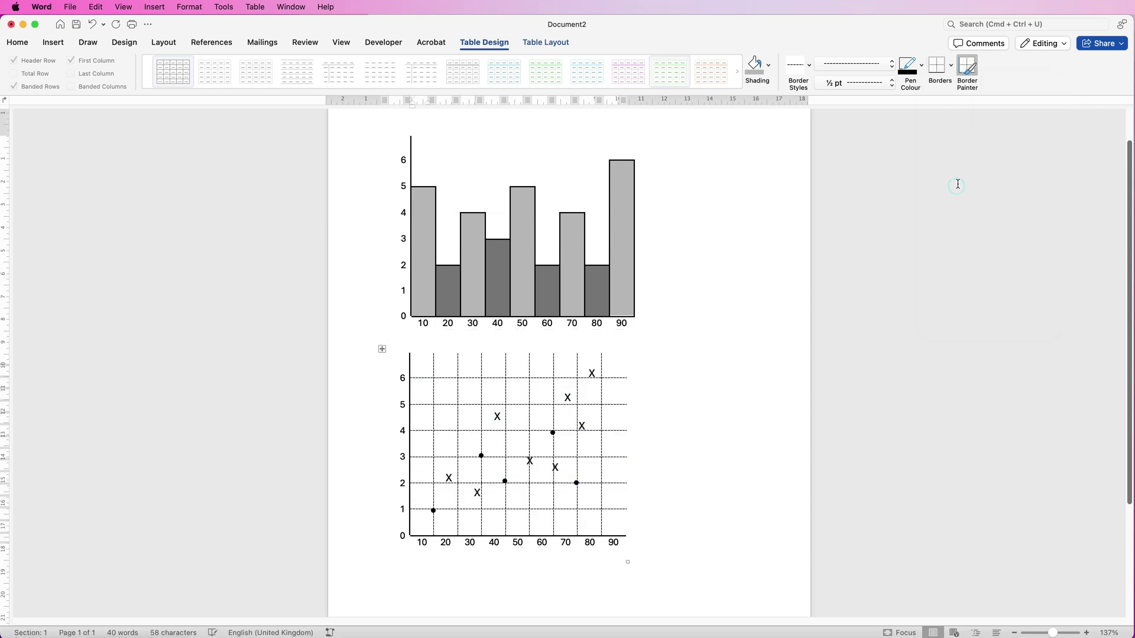
{"action": "left_click", "coordinate": [716, 338]}
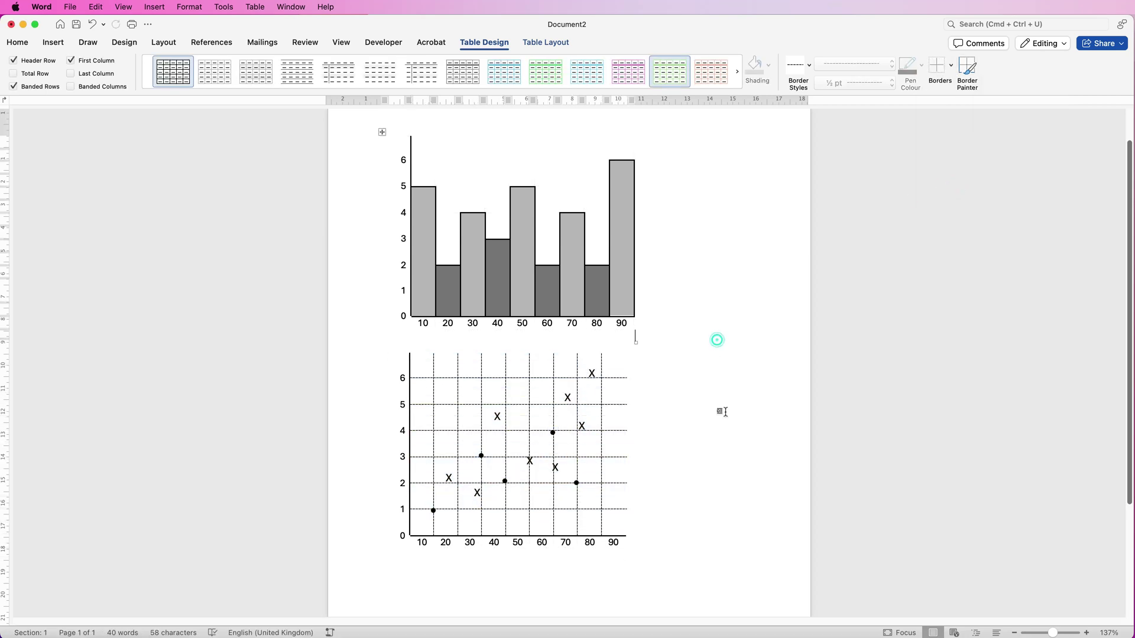